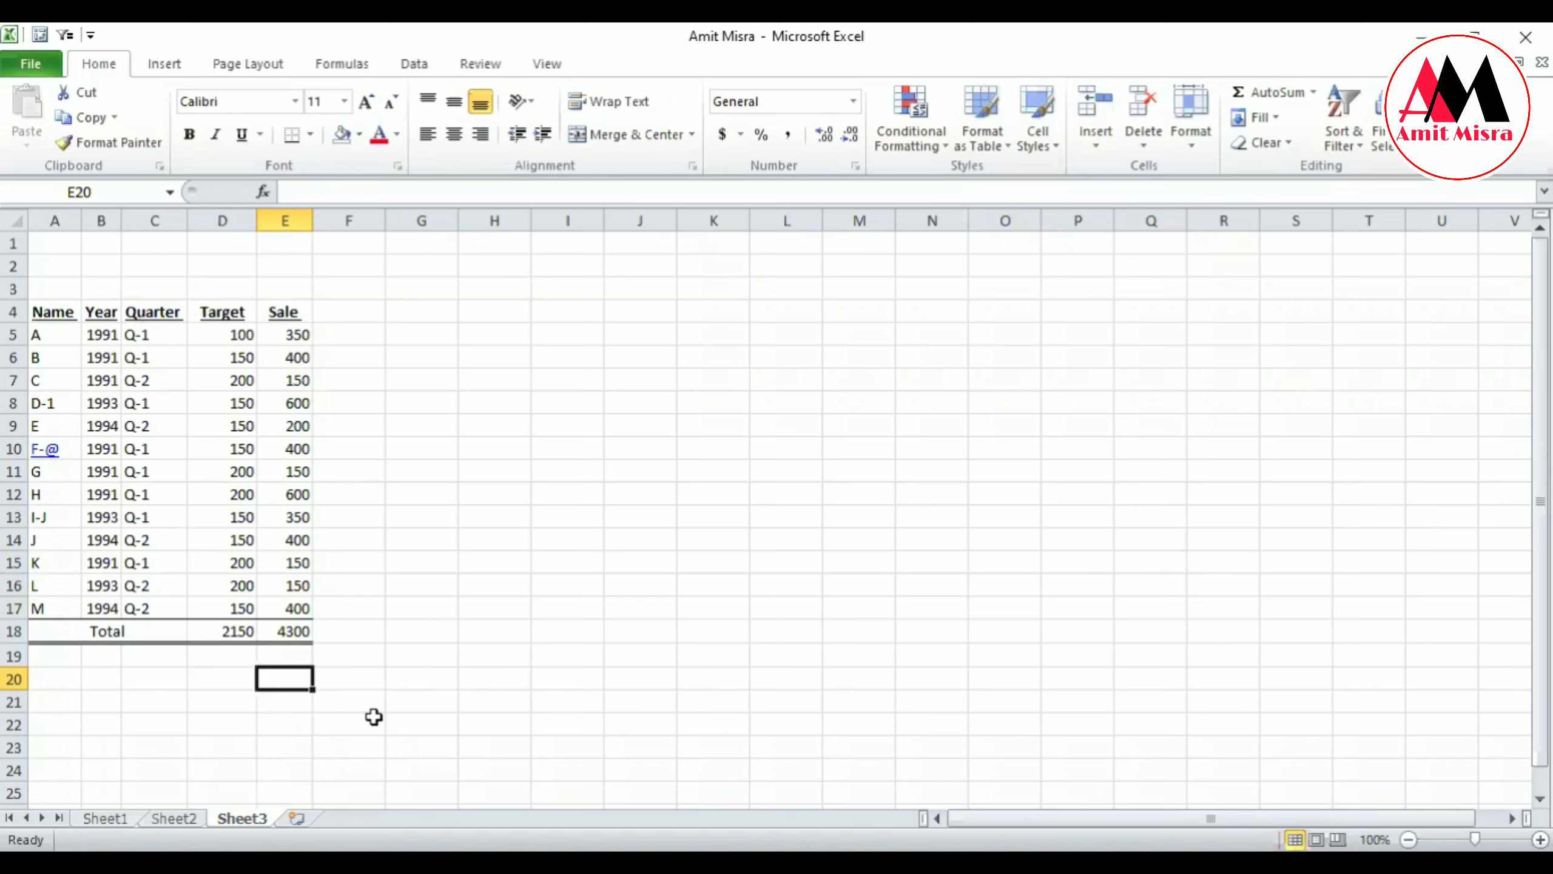
Step: Count the numeric Sale values in cell E20 with the formula =COUNT(E5:E17)
{"action": "type", "text": "="}
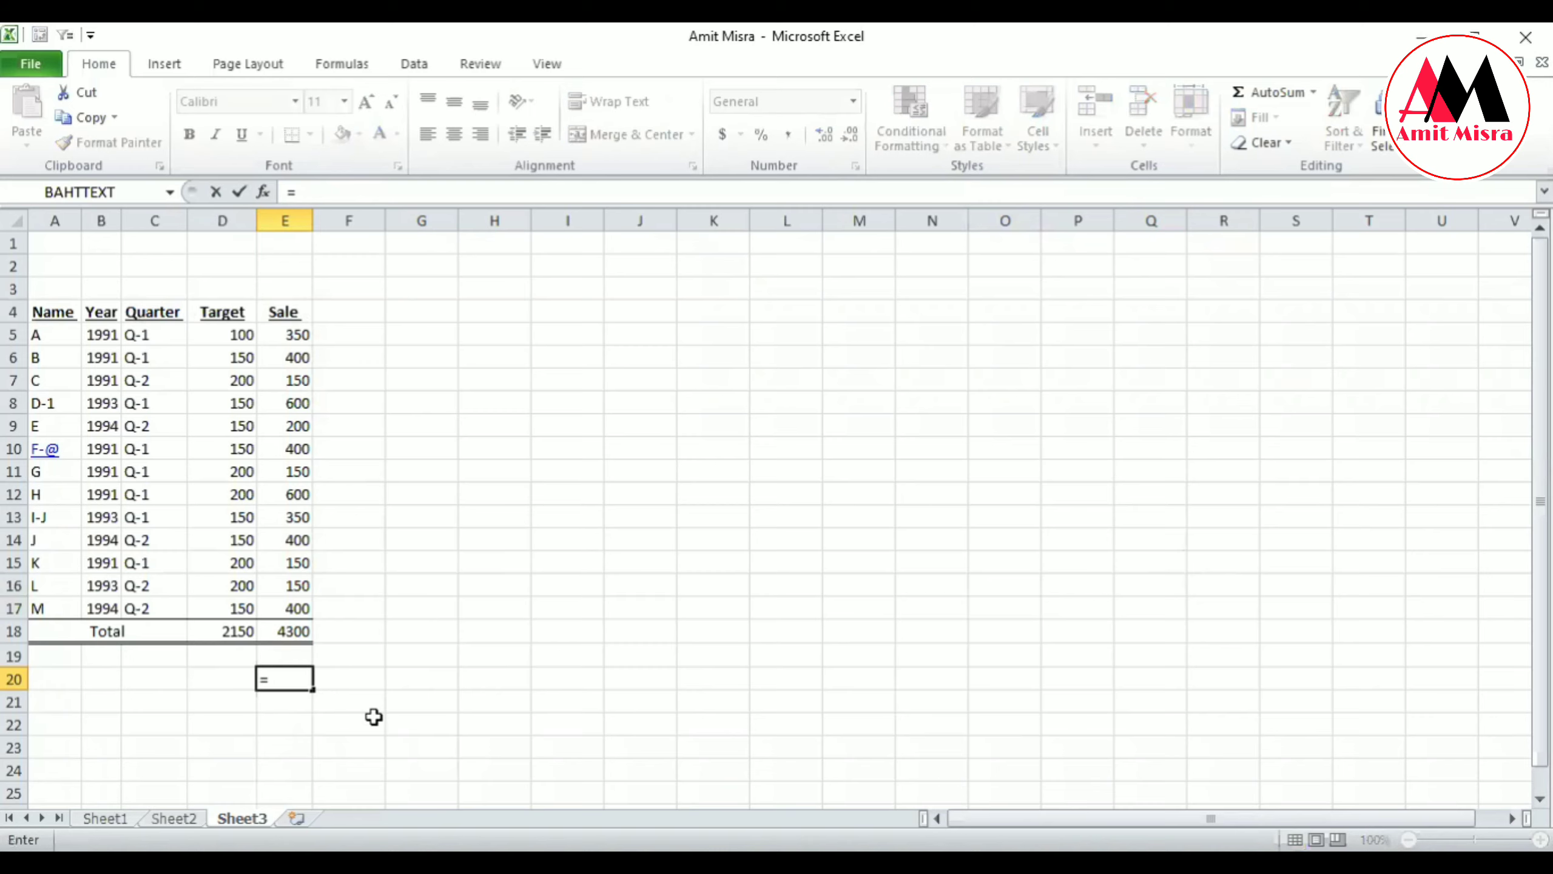
{"action": "type", "text": "c"}
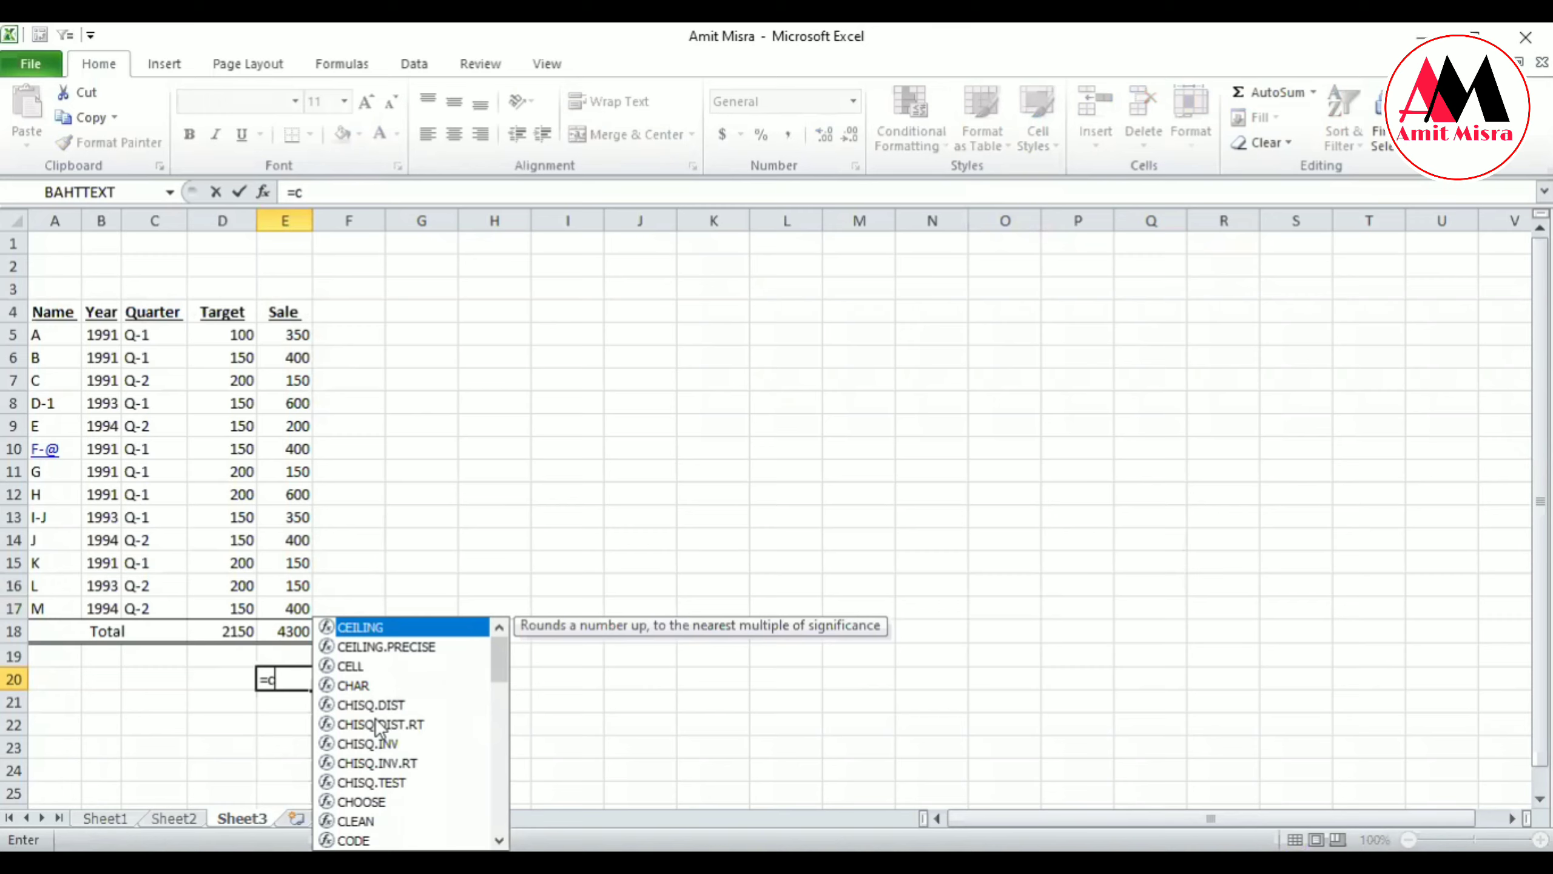
{"action": "type", "text": "ount("}
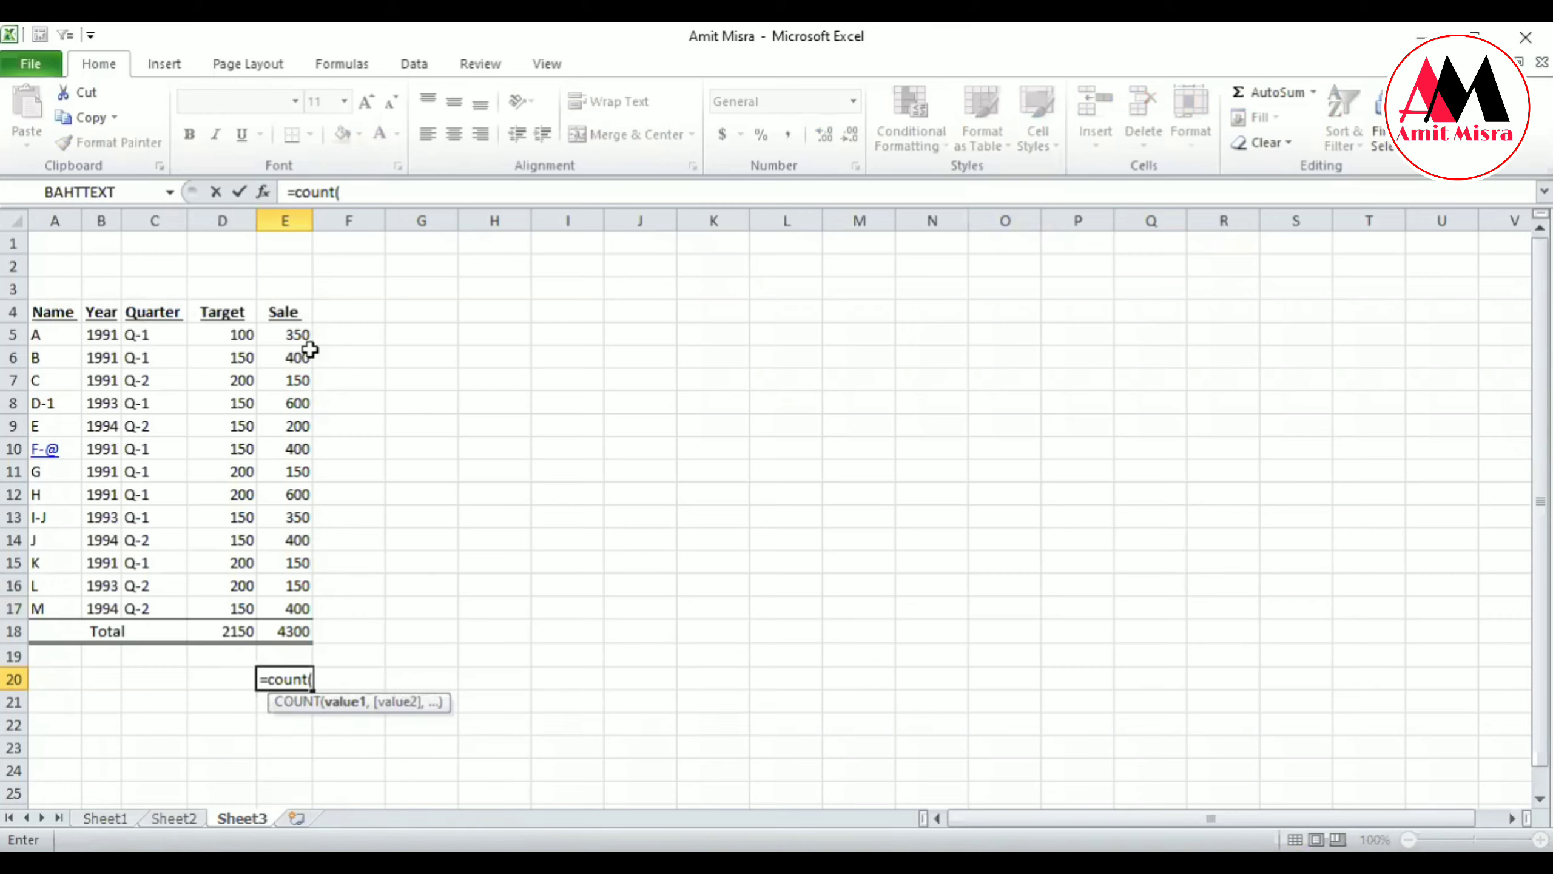
{"action": "left_click_drag", "start_coordinate": [295, 334], "coordinate": [308, 605]}
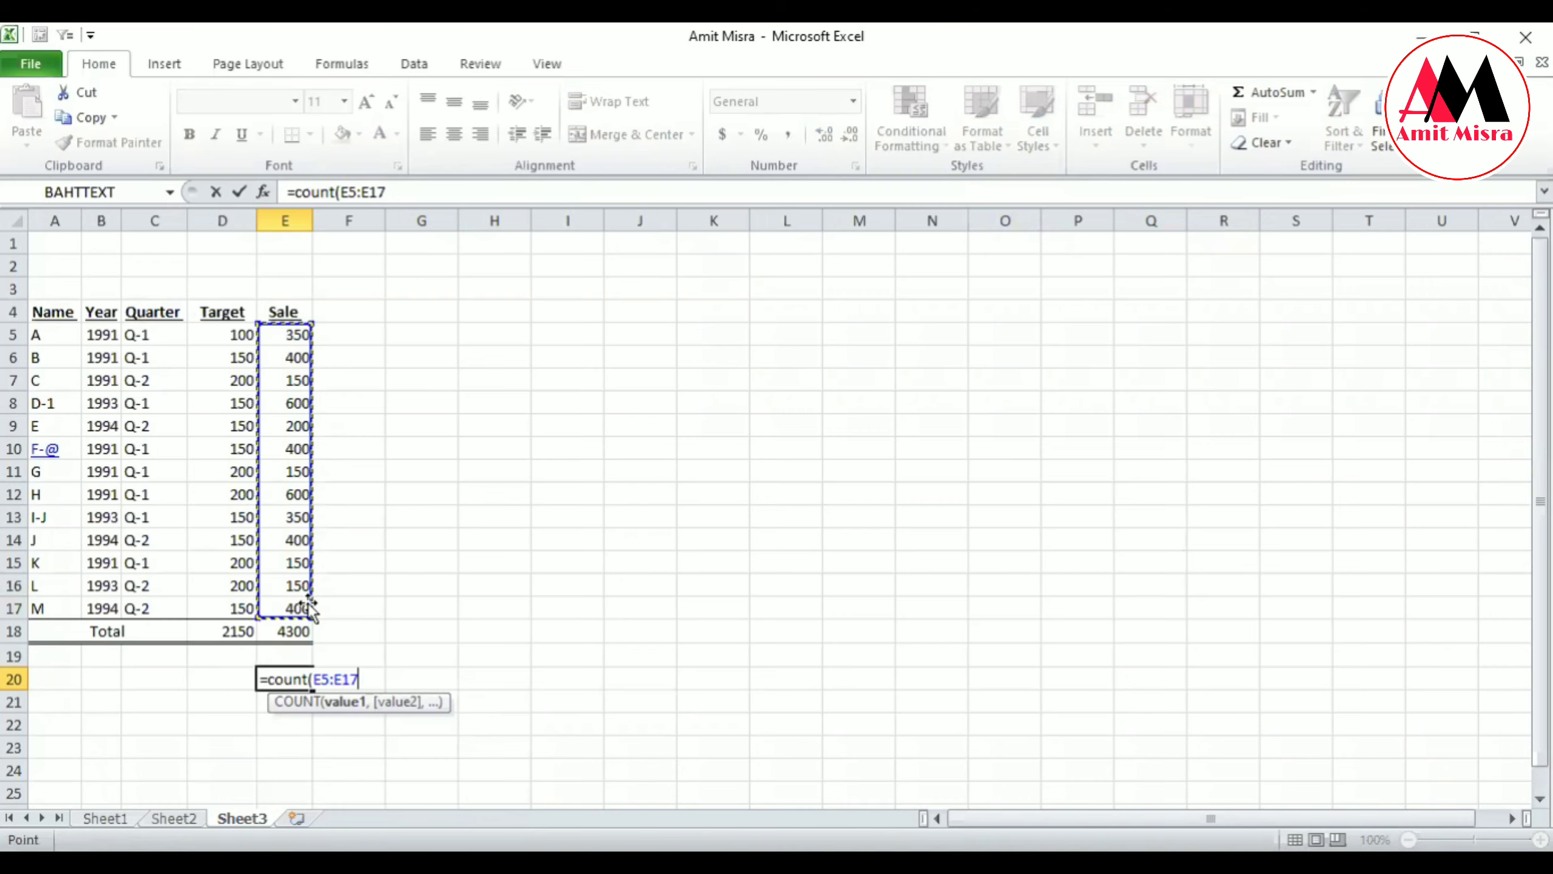
{"action": "type", "text": ")"}
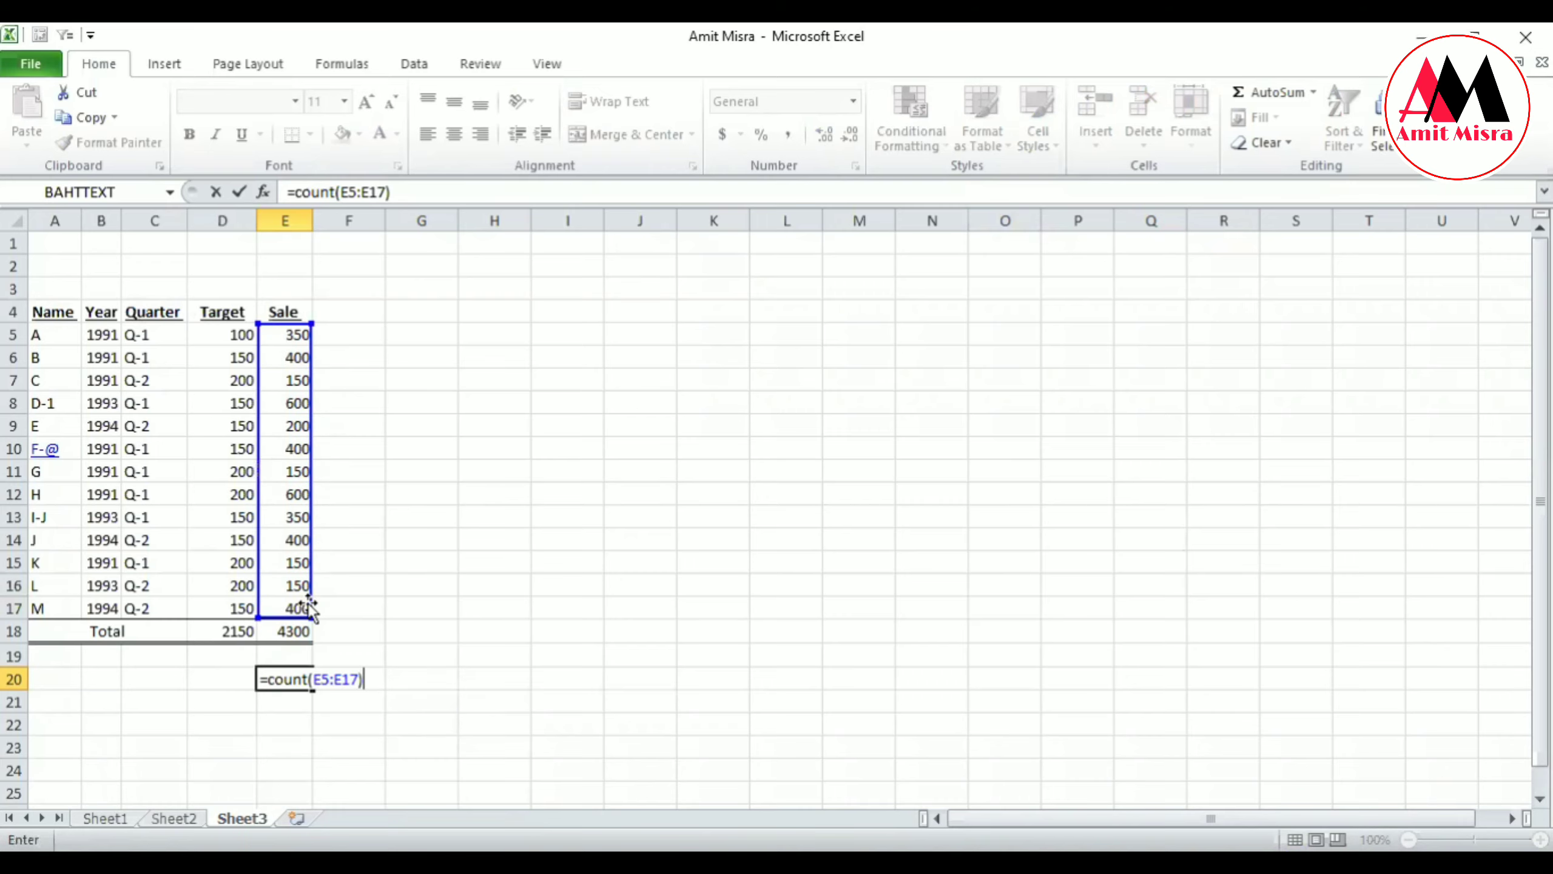
{"action": "key", "text": "Return"}
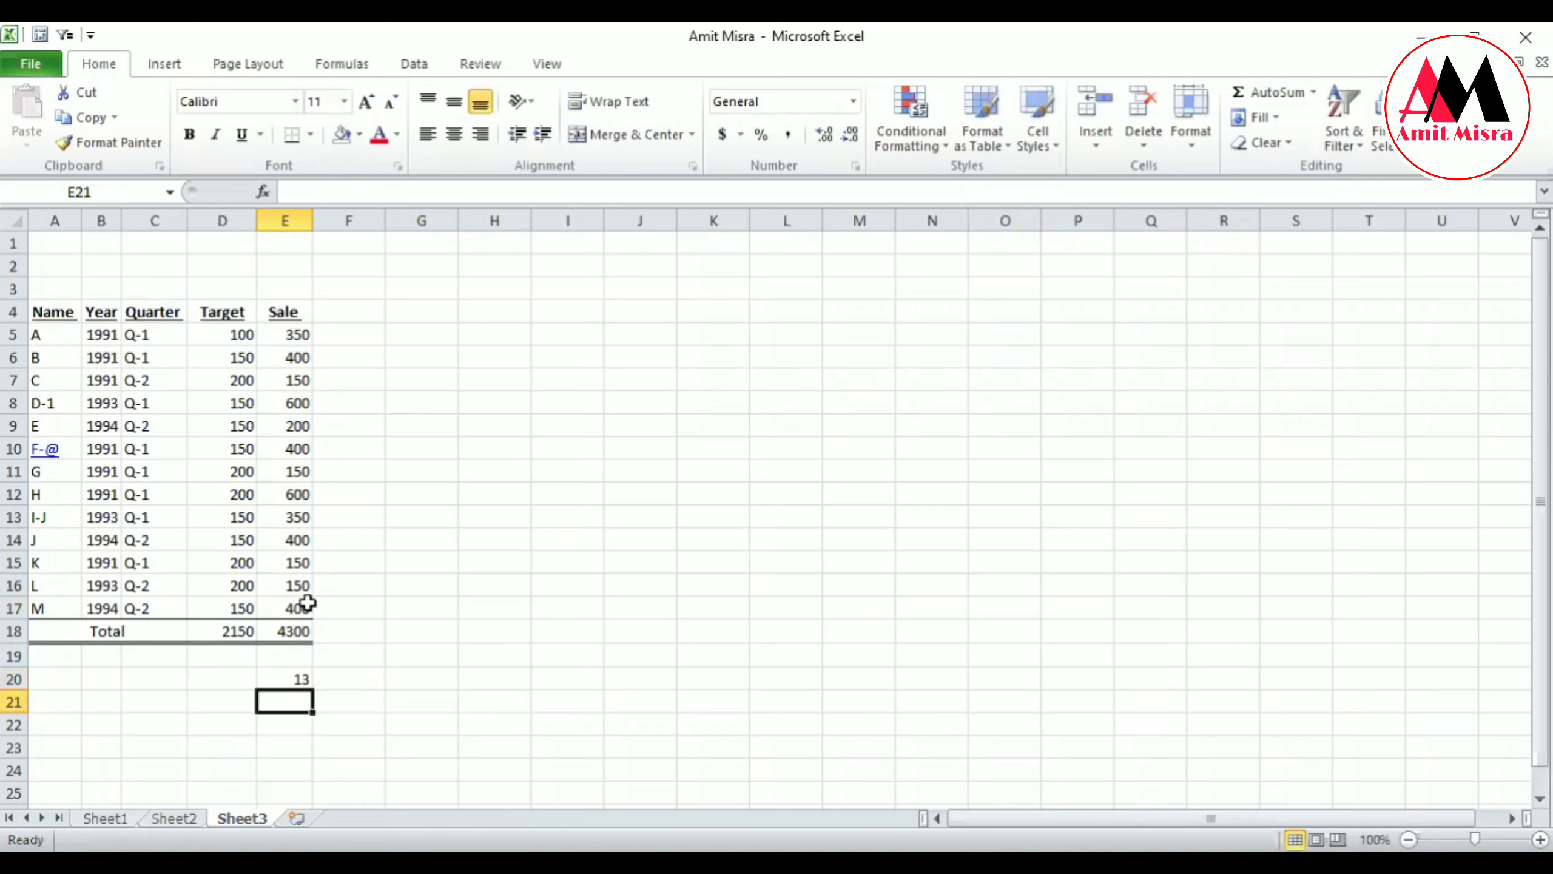
{"action": "left_click", "coordinate": [305, 679]}
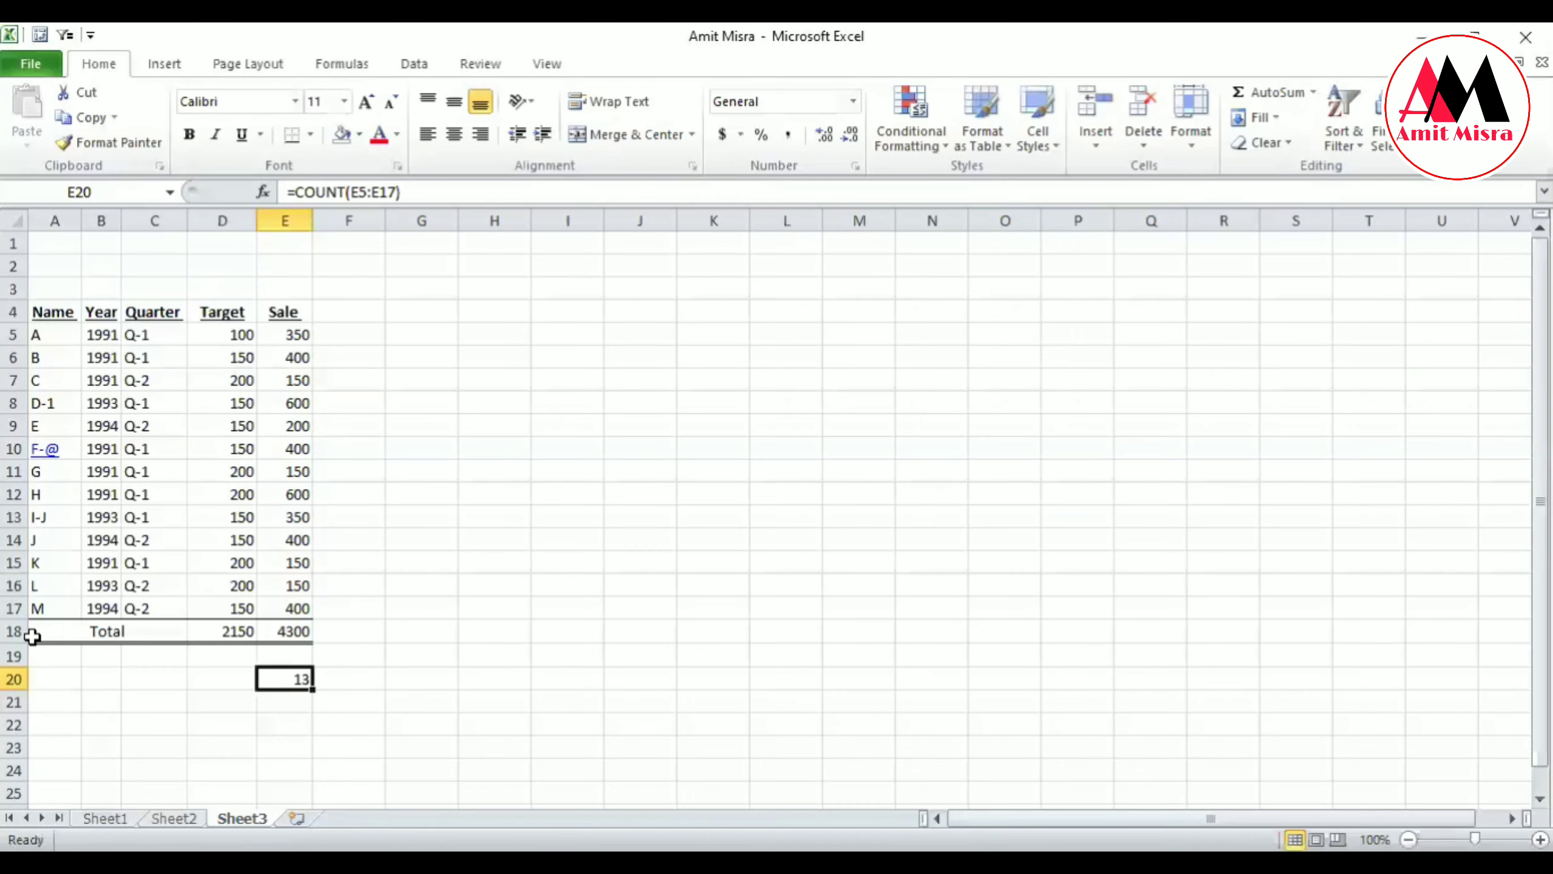
Step: Count the non-empty Name entries in cell A20 with the formula =COUNTA(A5:A17)
{"action": "key", "text": "Left"}
{"action": "key", "text": "Left"}
{"action": "key", "text": "Left"}
{"action": "key", "text": "Left"}
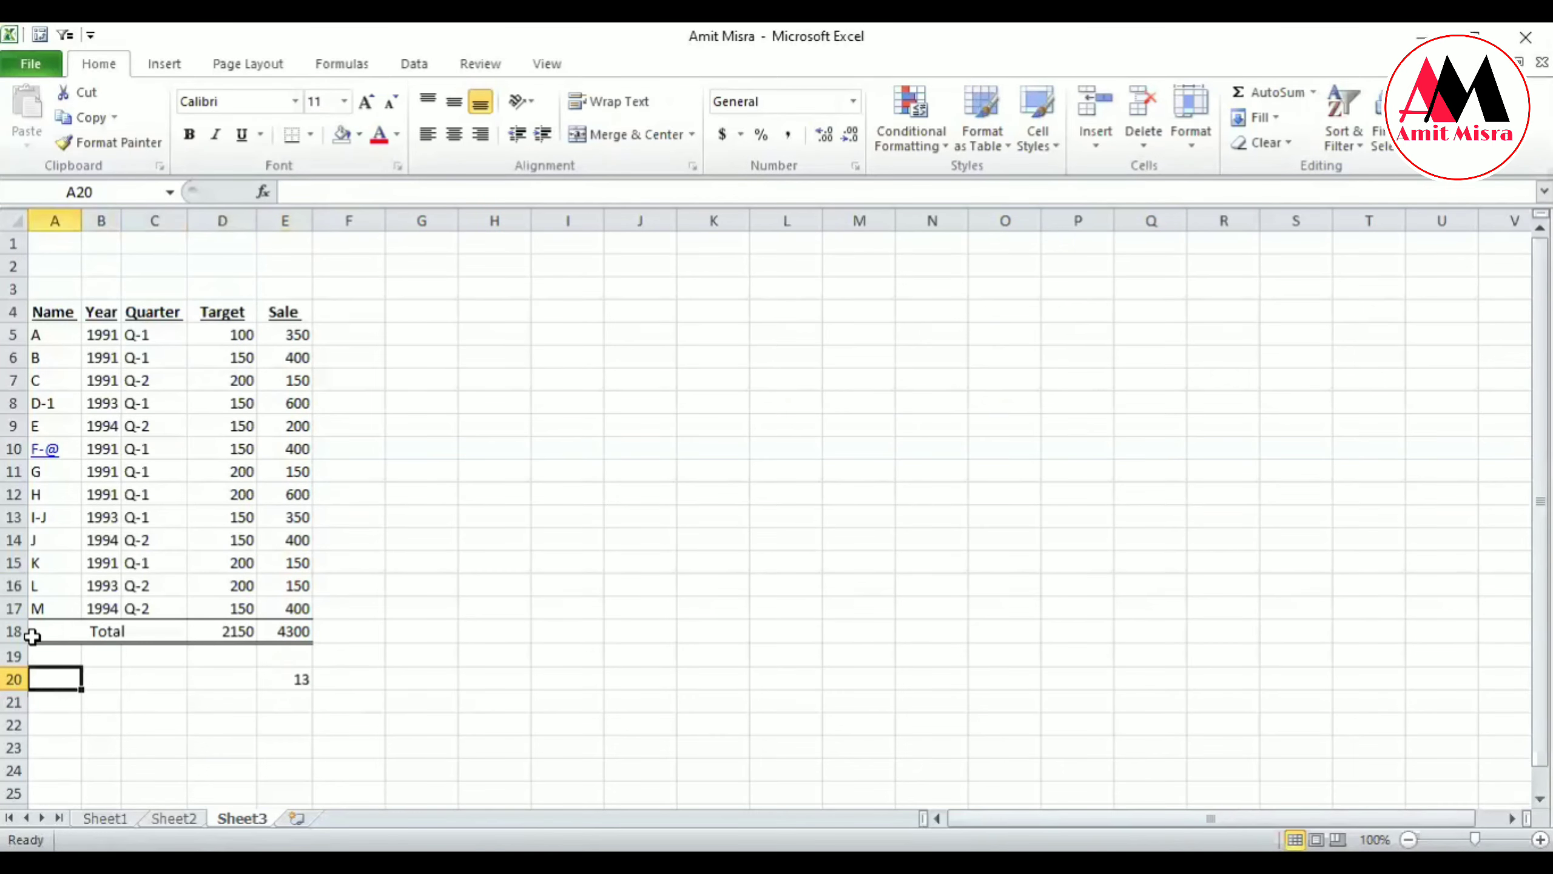
{"action": "type", "text": "="}
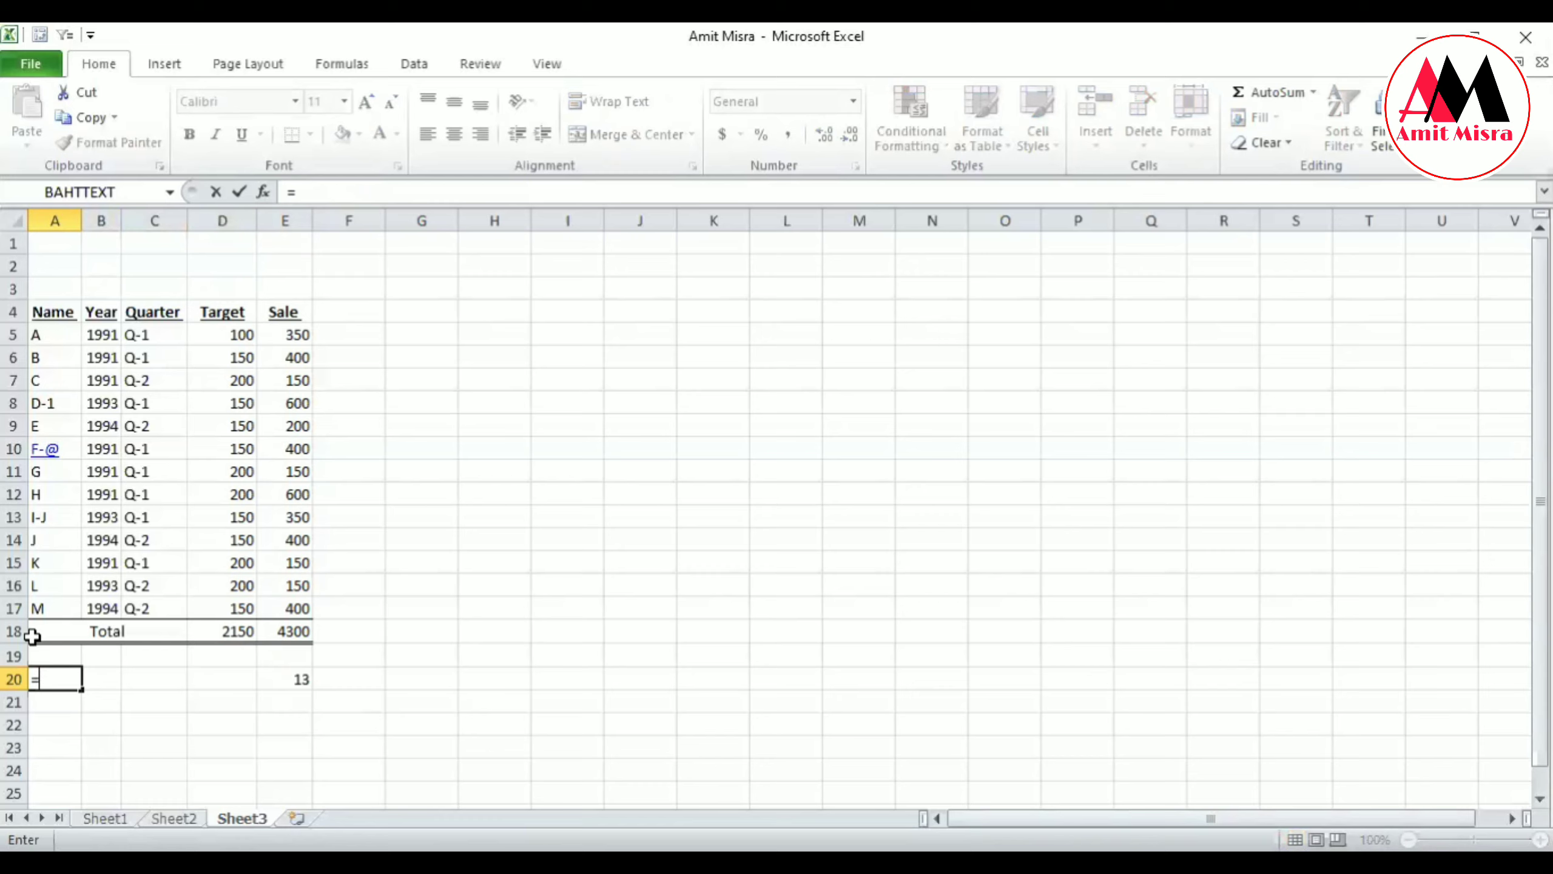
{"action": "type", "text": "c"}
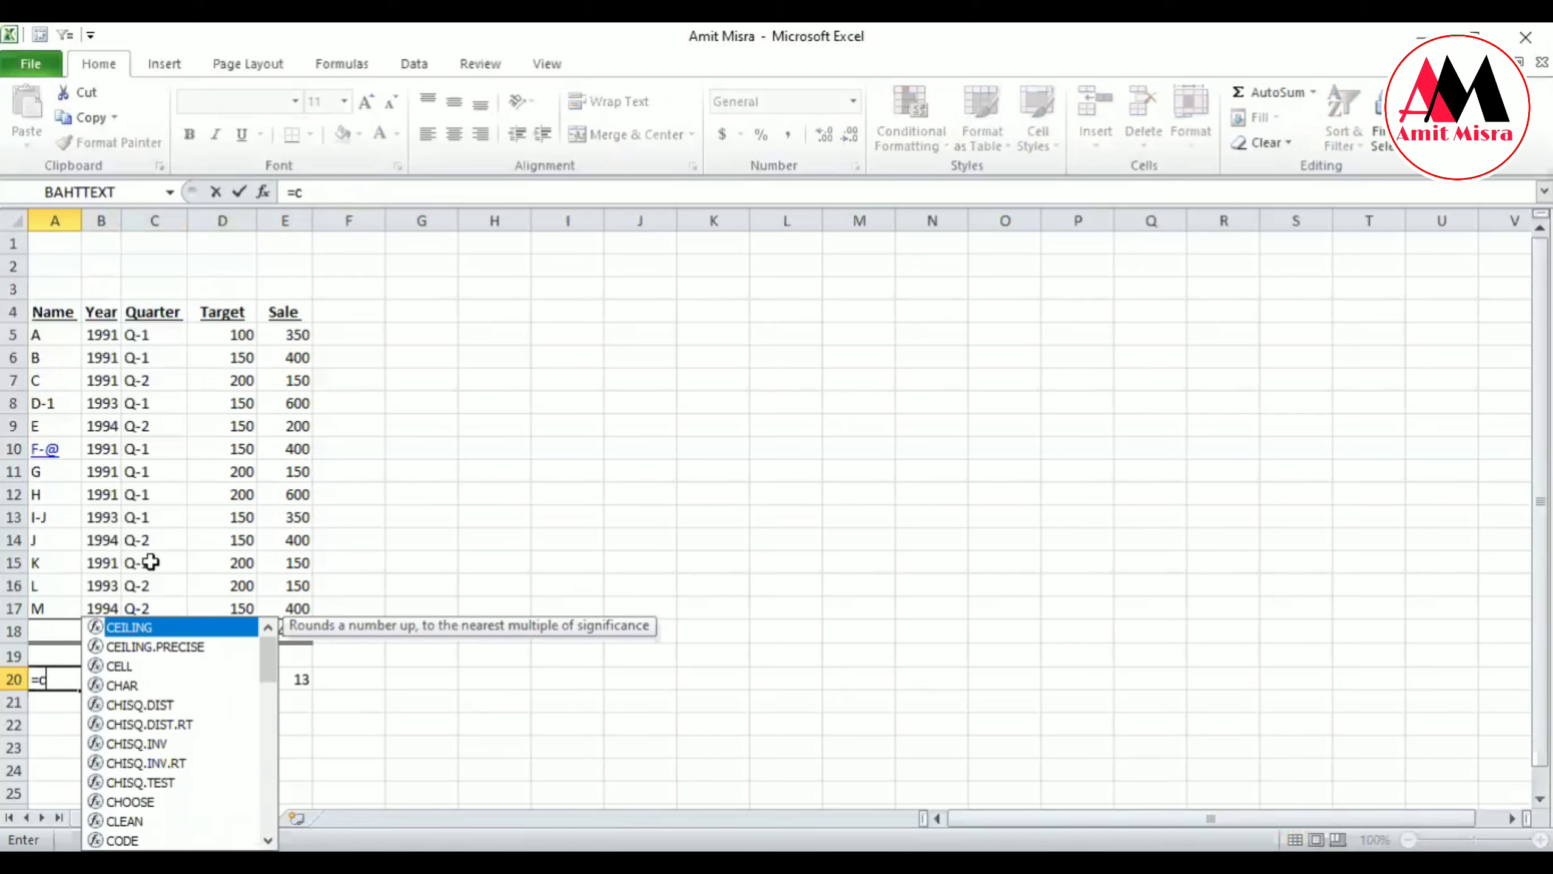
{"action": "type", "text": "ounta("}
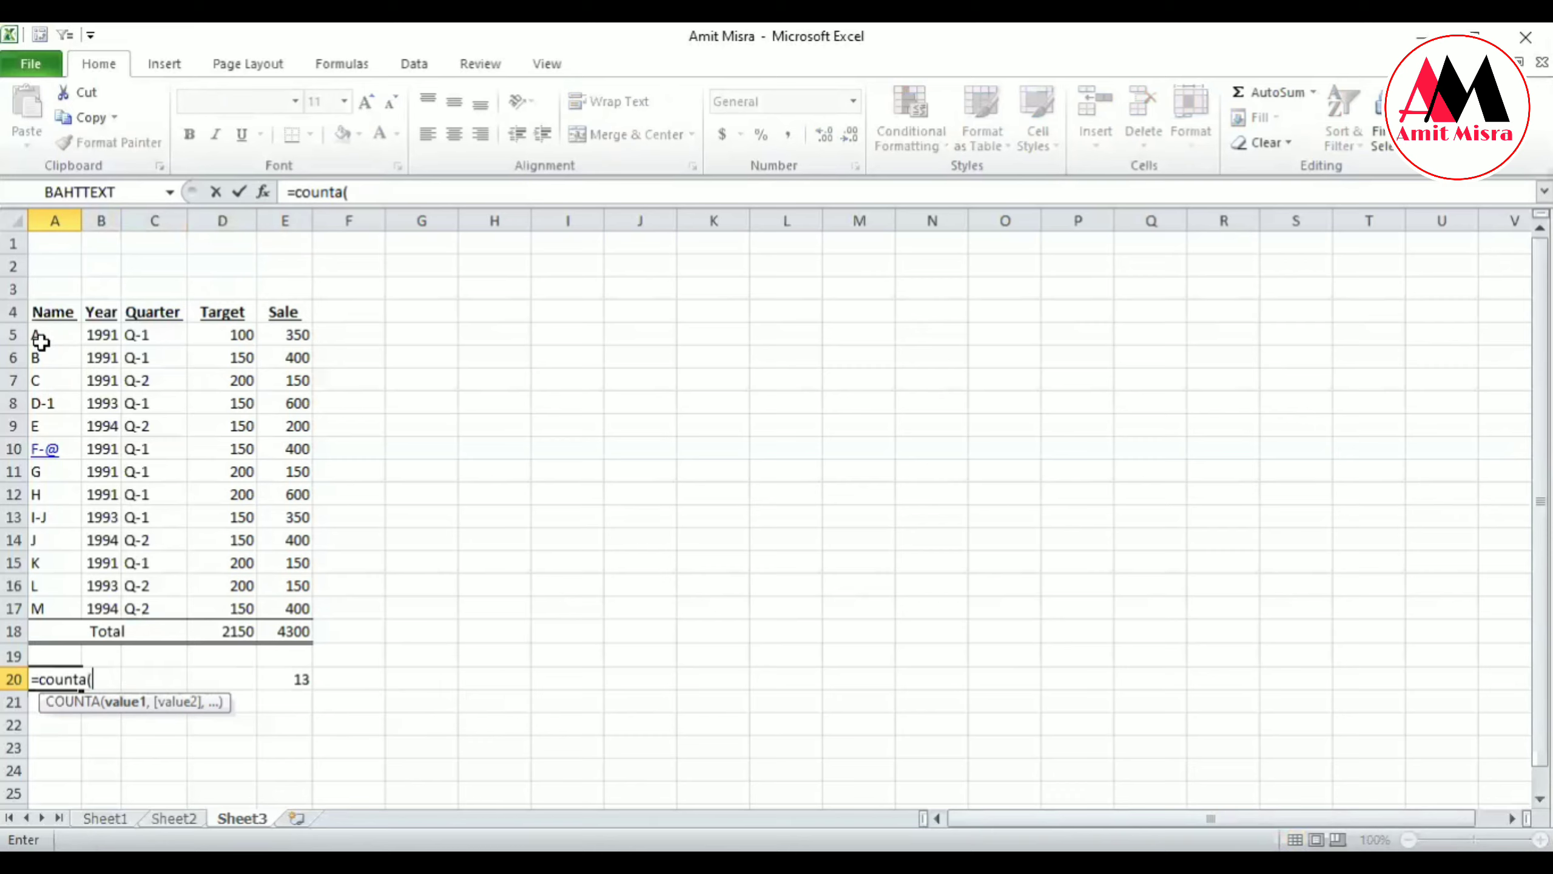
{"action": "left_click_drag", "start_coordinate": [38, 338], "coordinate": [49, 611]}
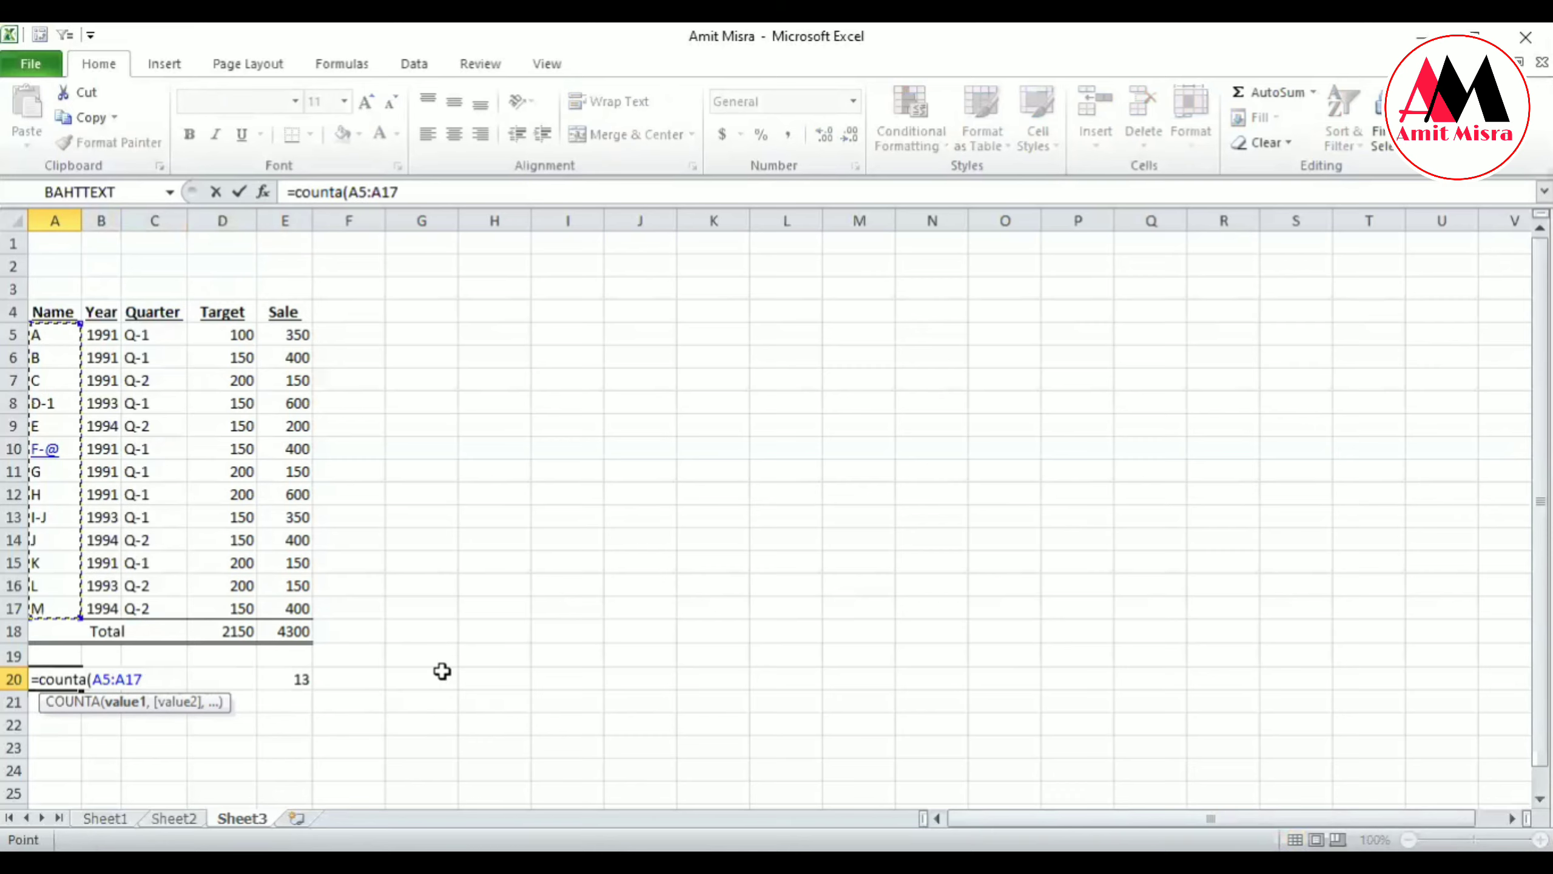
{"action": "type", "text": ")"}
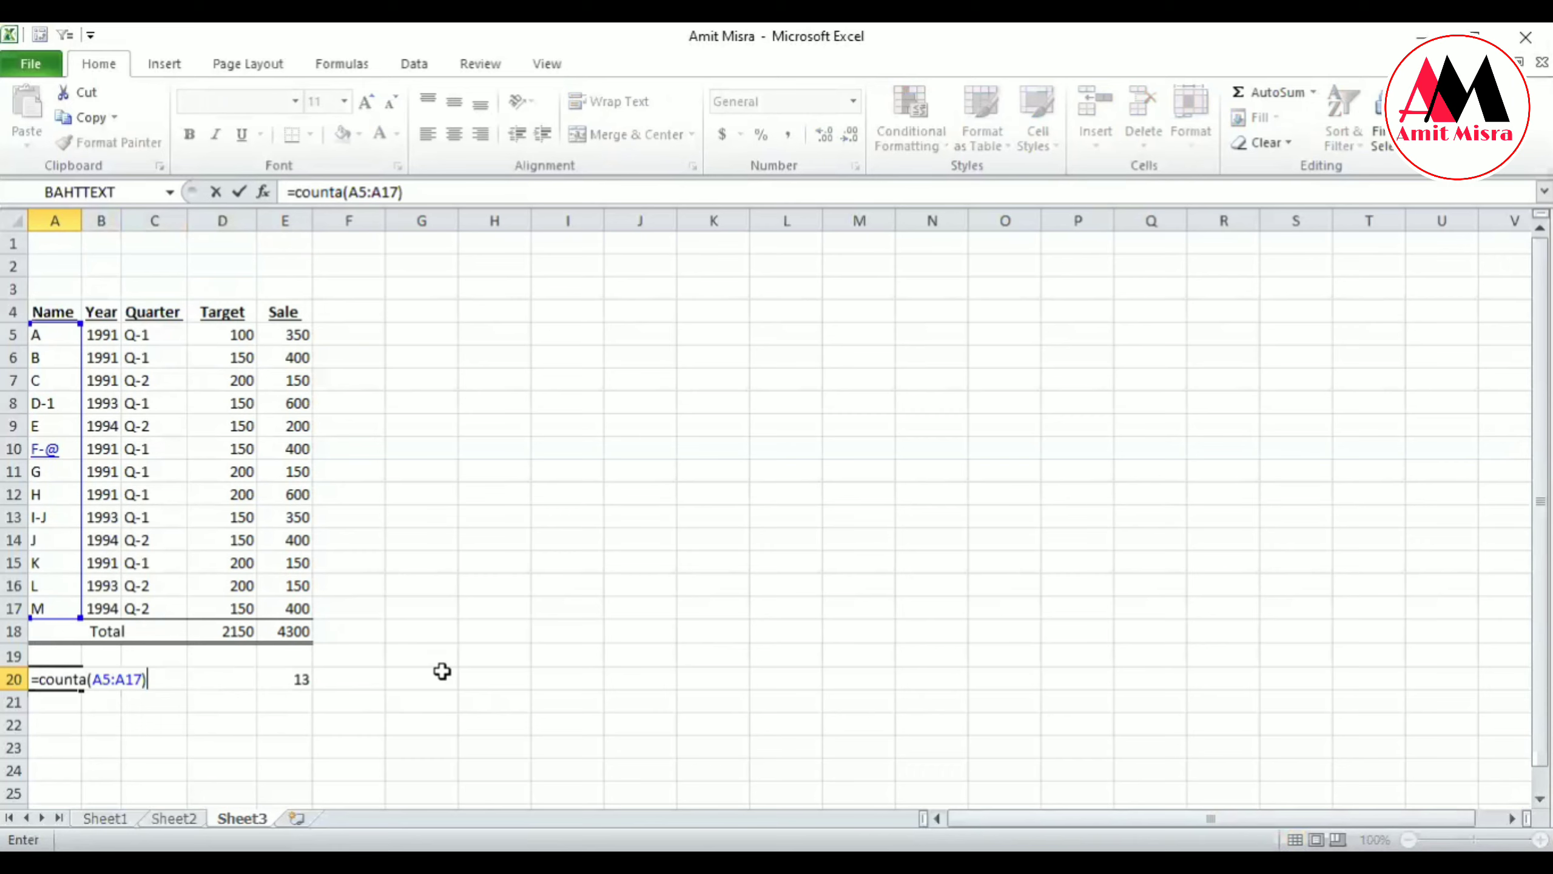
{"action": "key", "text": "Return"}
{"action": "key", "text": "Up"}
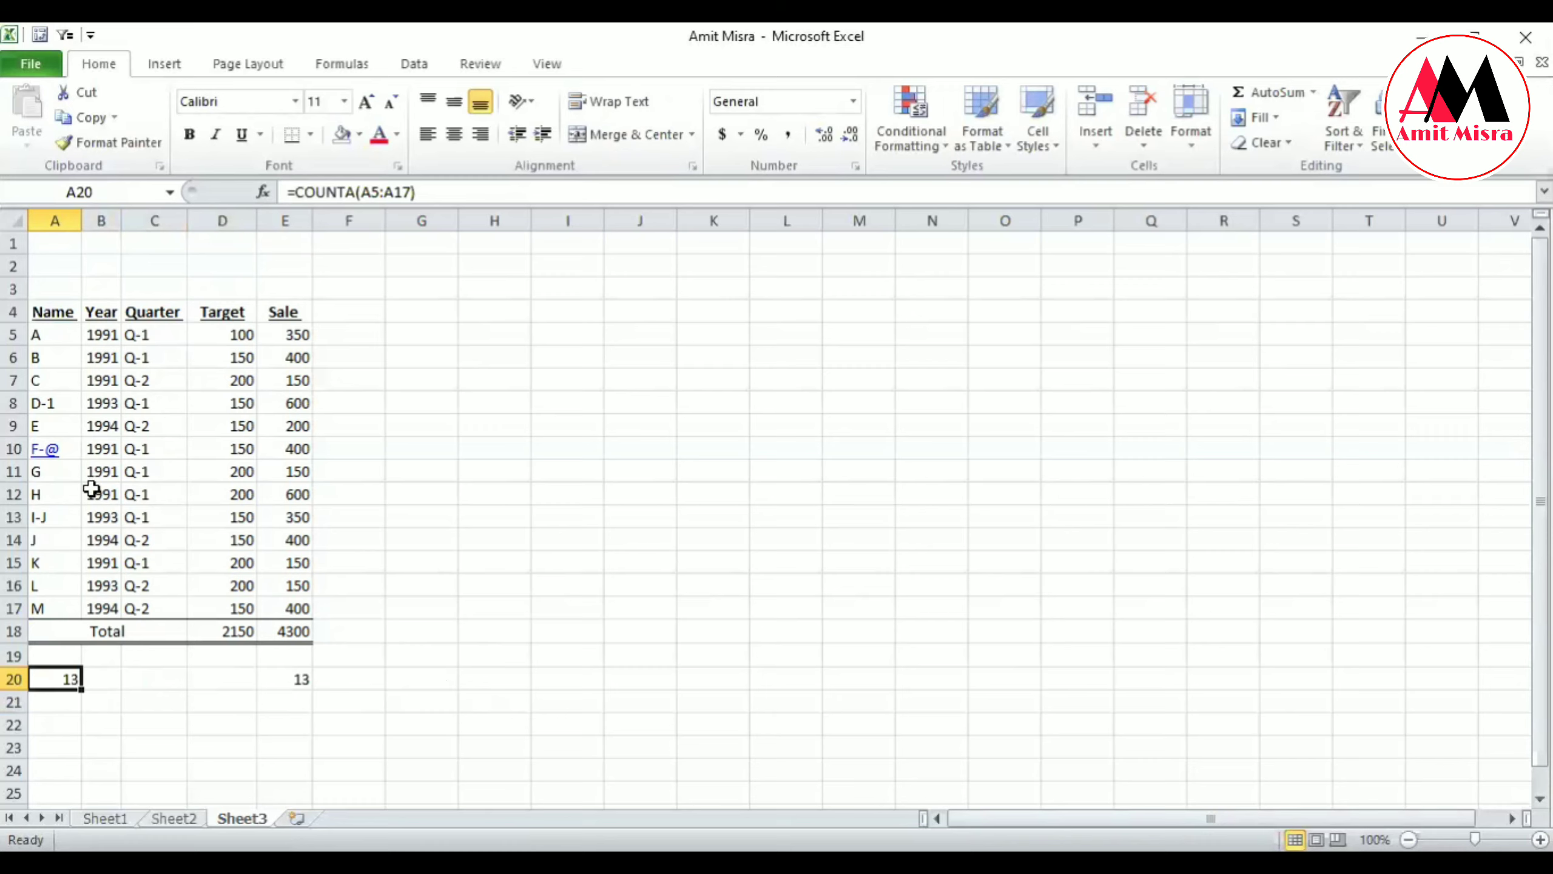
Step: Replace the Name entries G and H in cells A11 and A12 with the number 1
{"action": "left_click", "coordinate": [38, 479]}
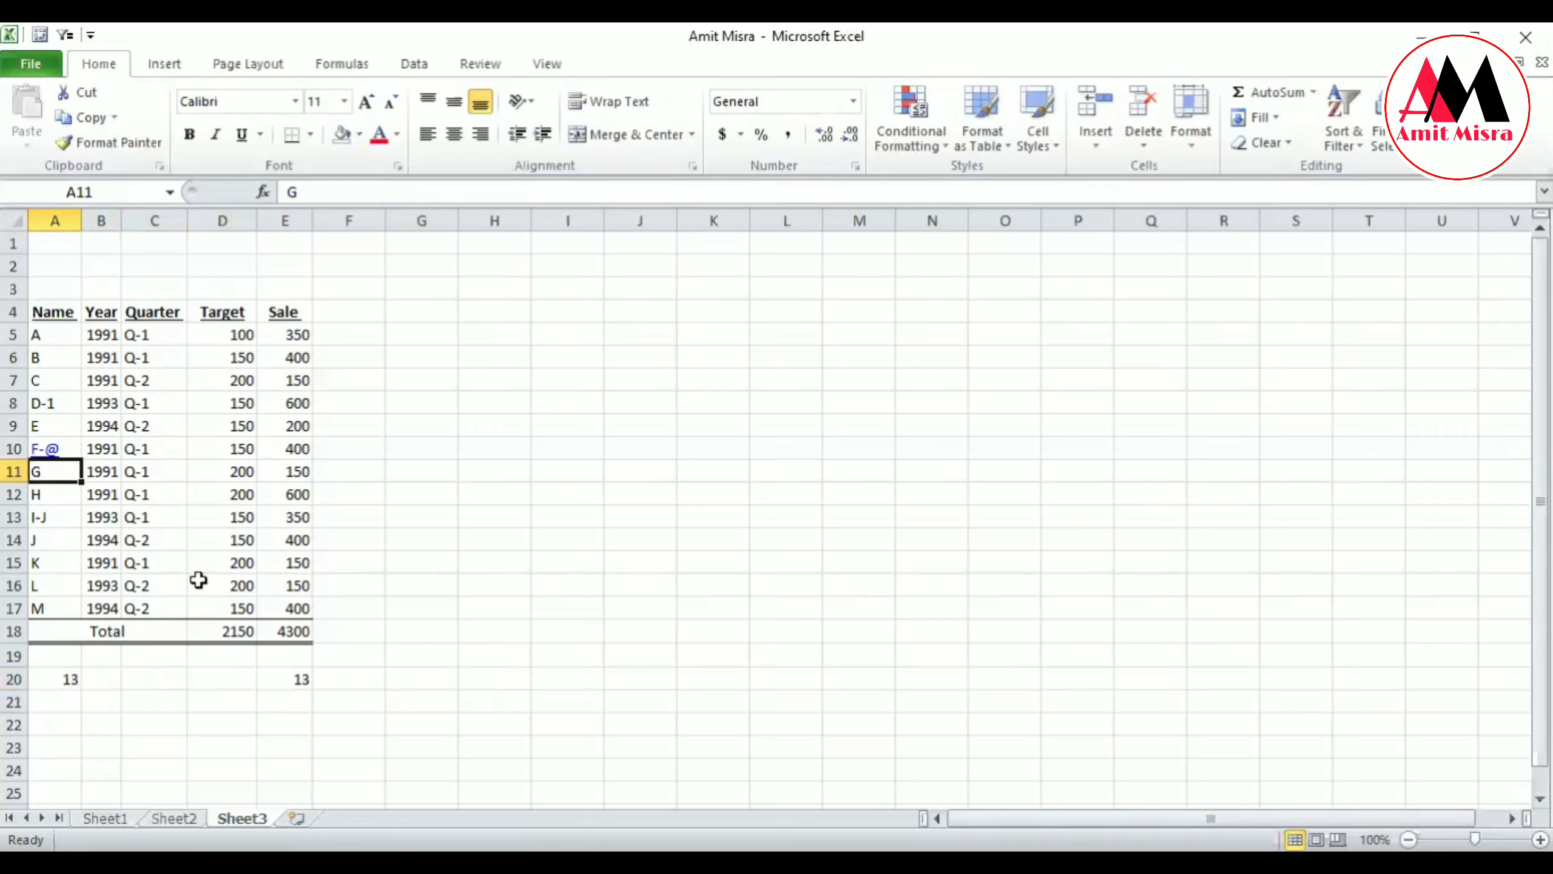
{"action": "type", "text": "1"}
{"action": "key", "text": "Return"}
{"action": "type", "text": "1"}
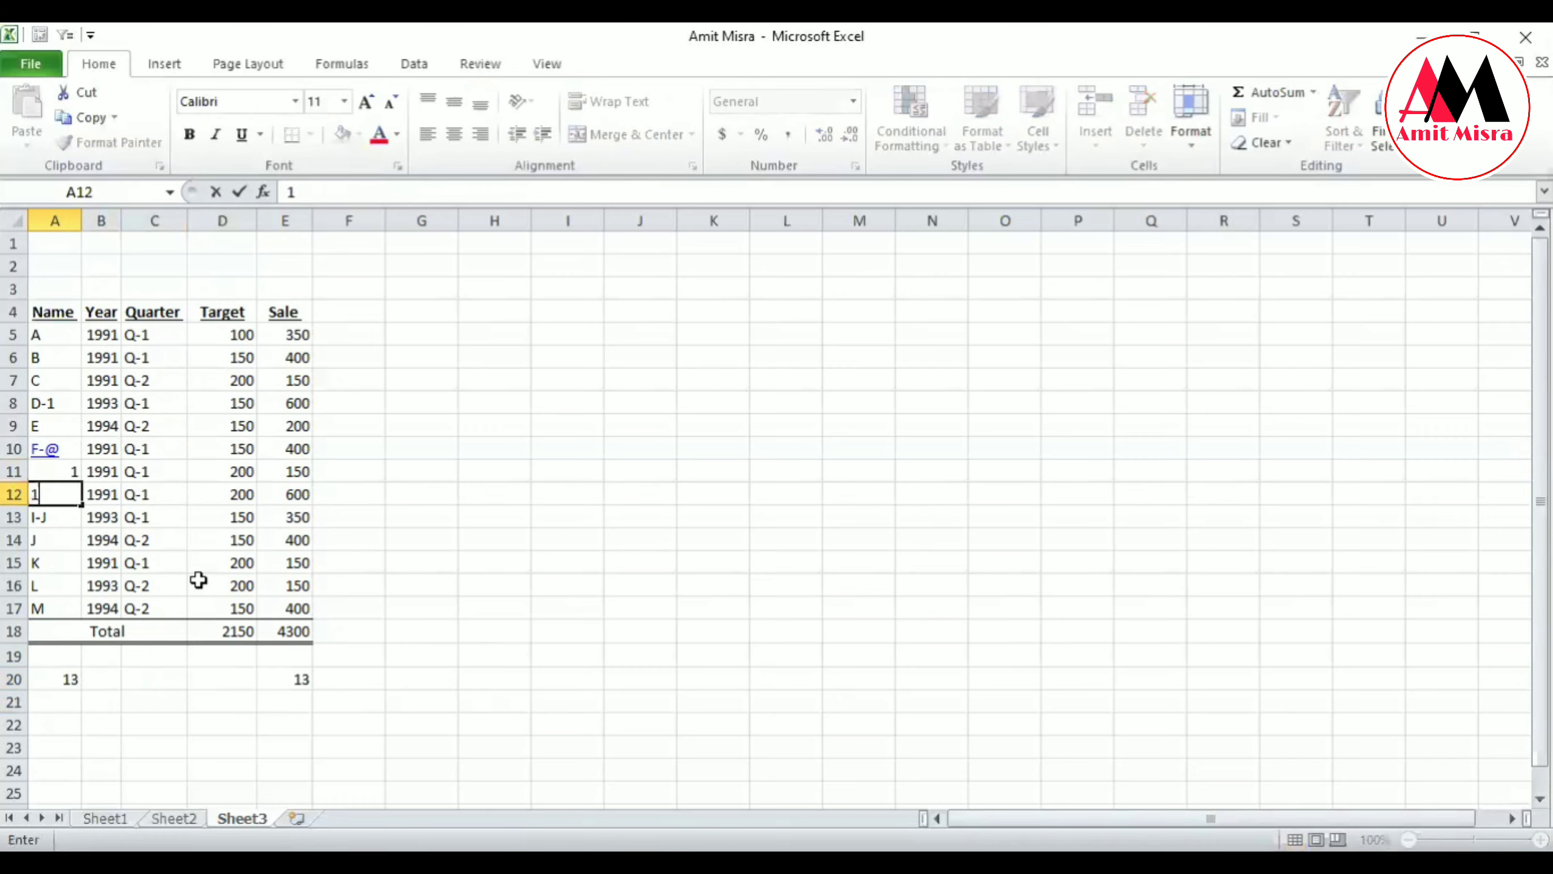
{"action": "key", "text": "Return"}
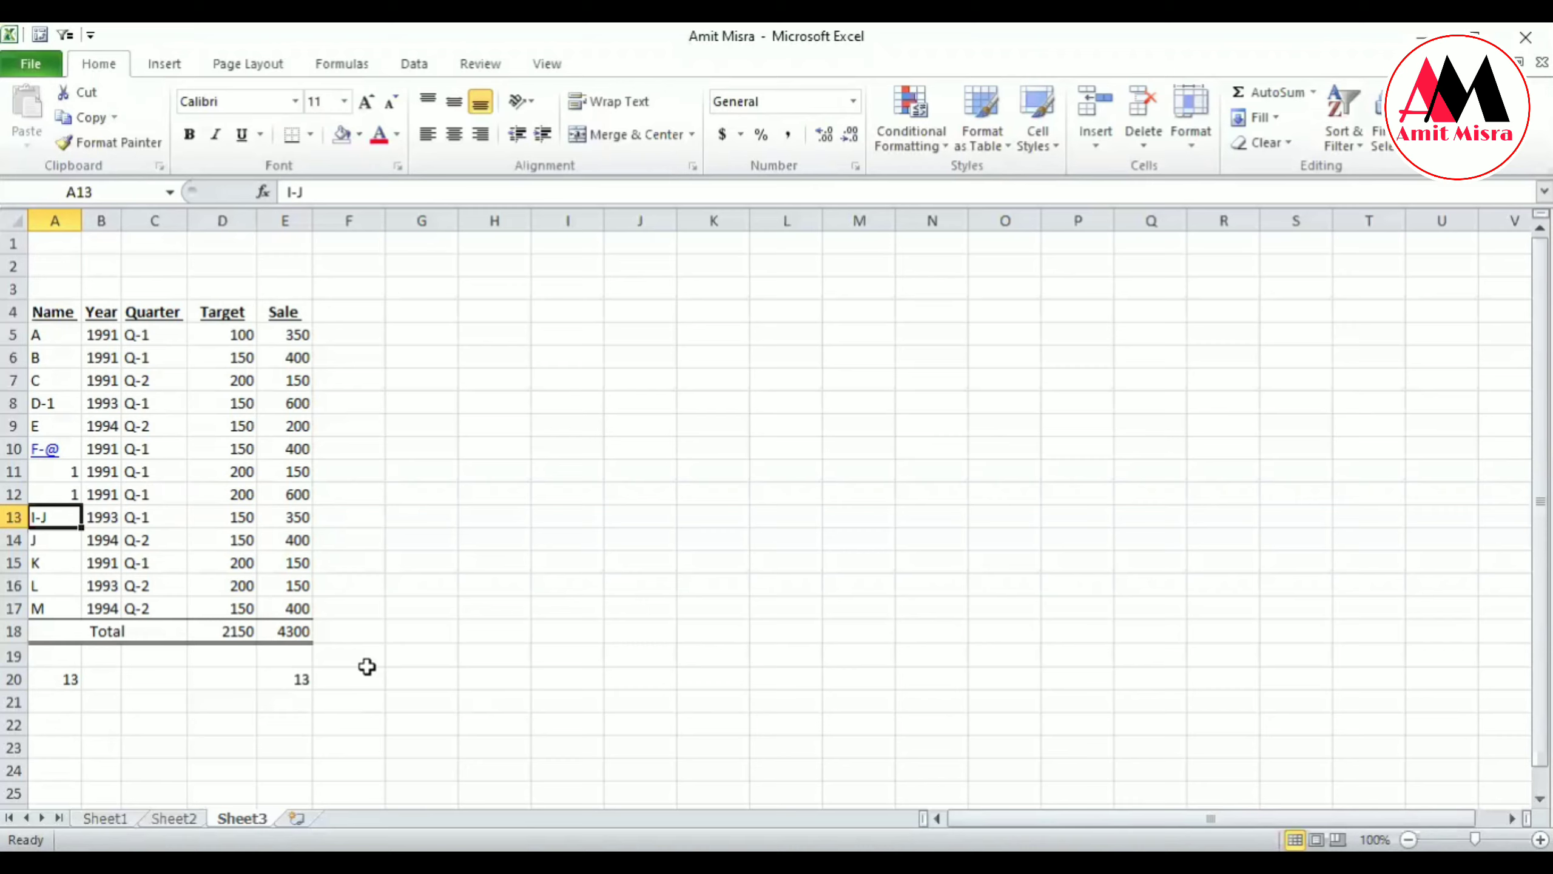
Step: Count the empty cells beside the Sale column in cell F20 with the formula =COUNTBLANK(F5:F17)
{"action": "left_click", "coordinate": [341, 681]}
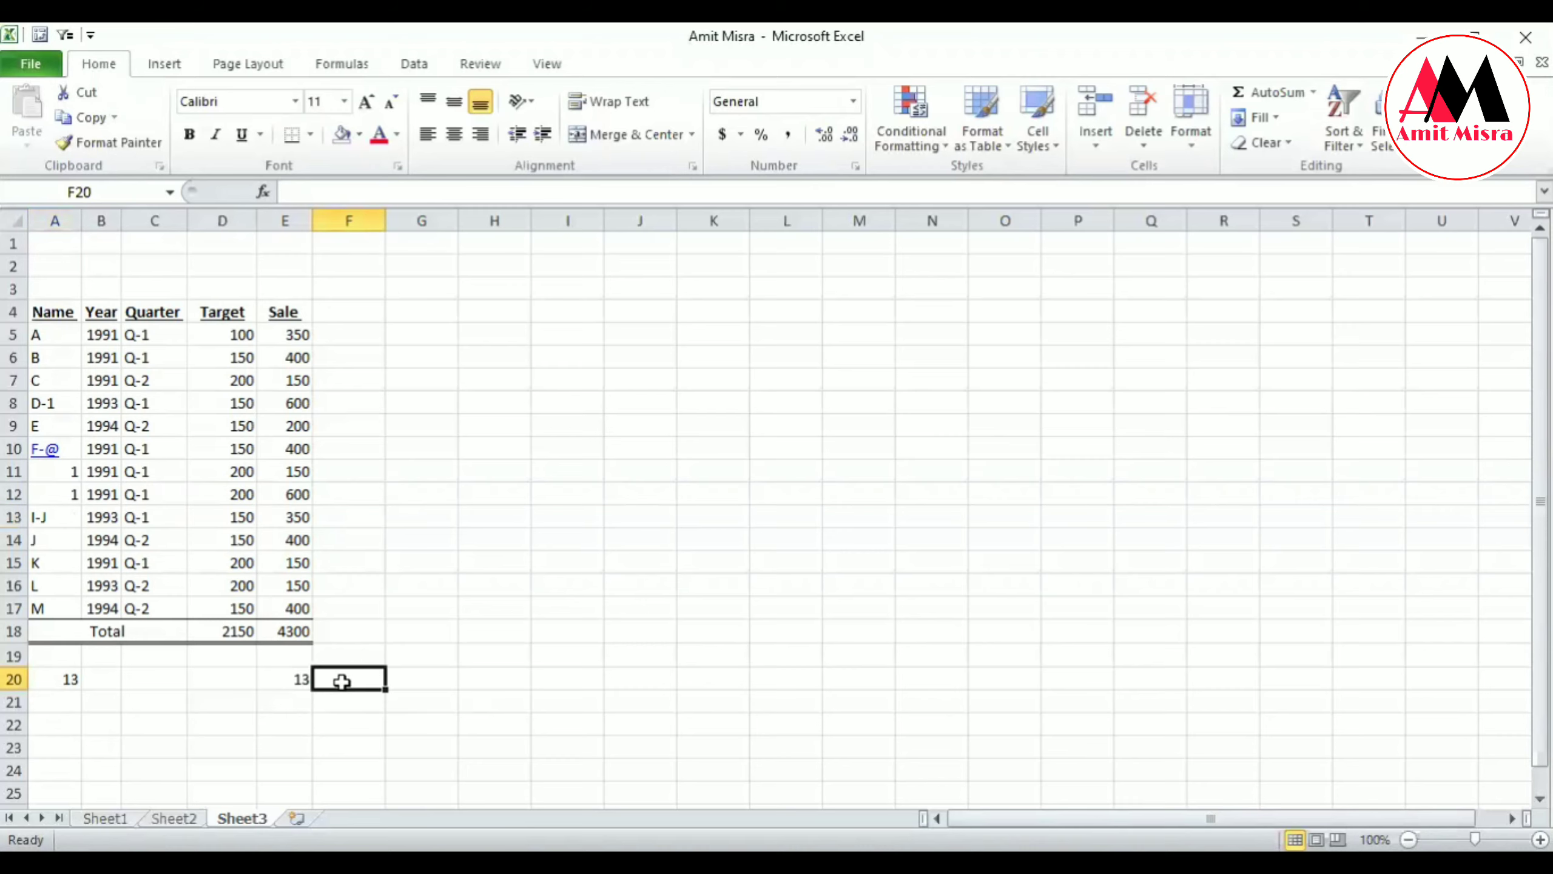
{"action": "type", "text": "="}
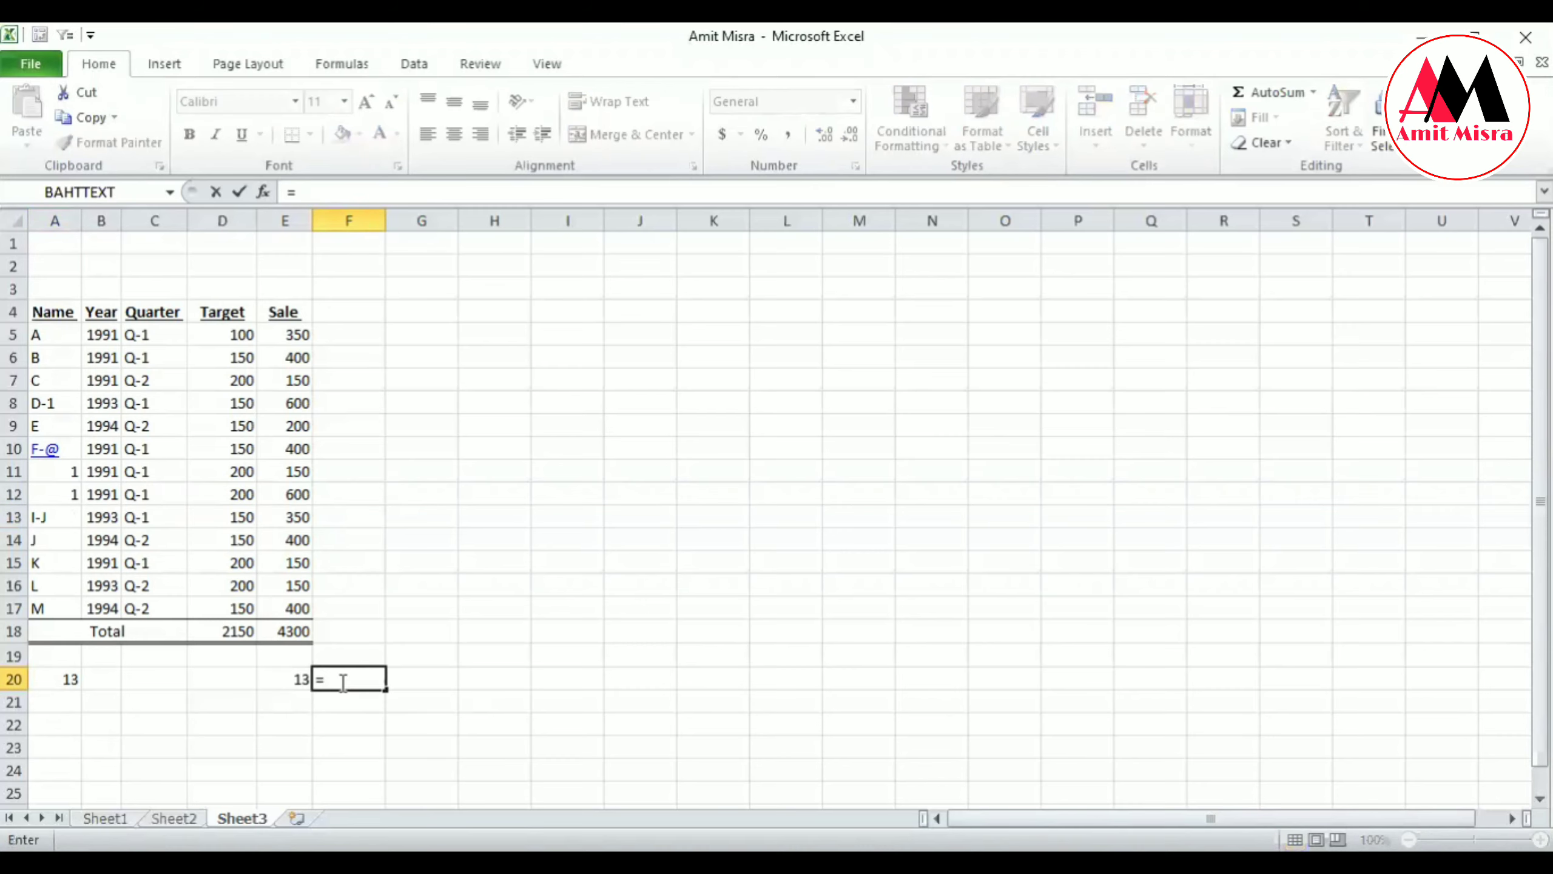
{"action": "type", "text": "c"}
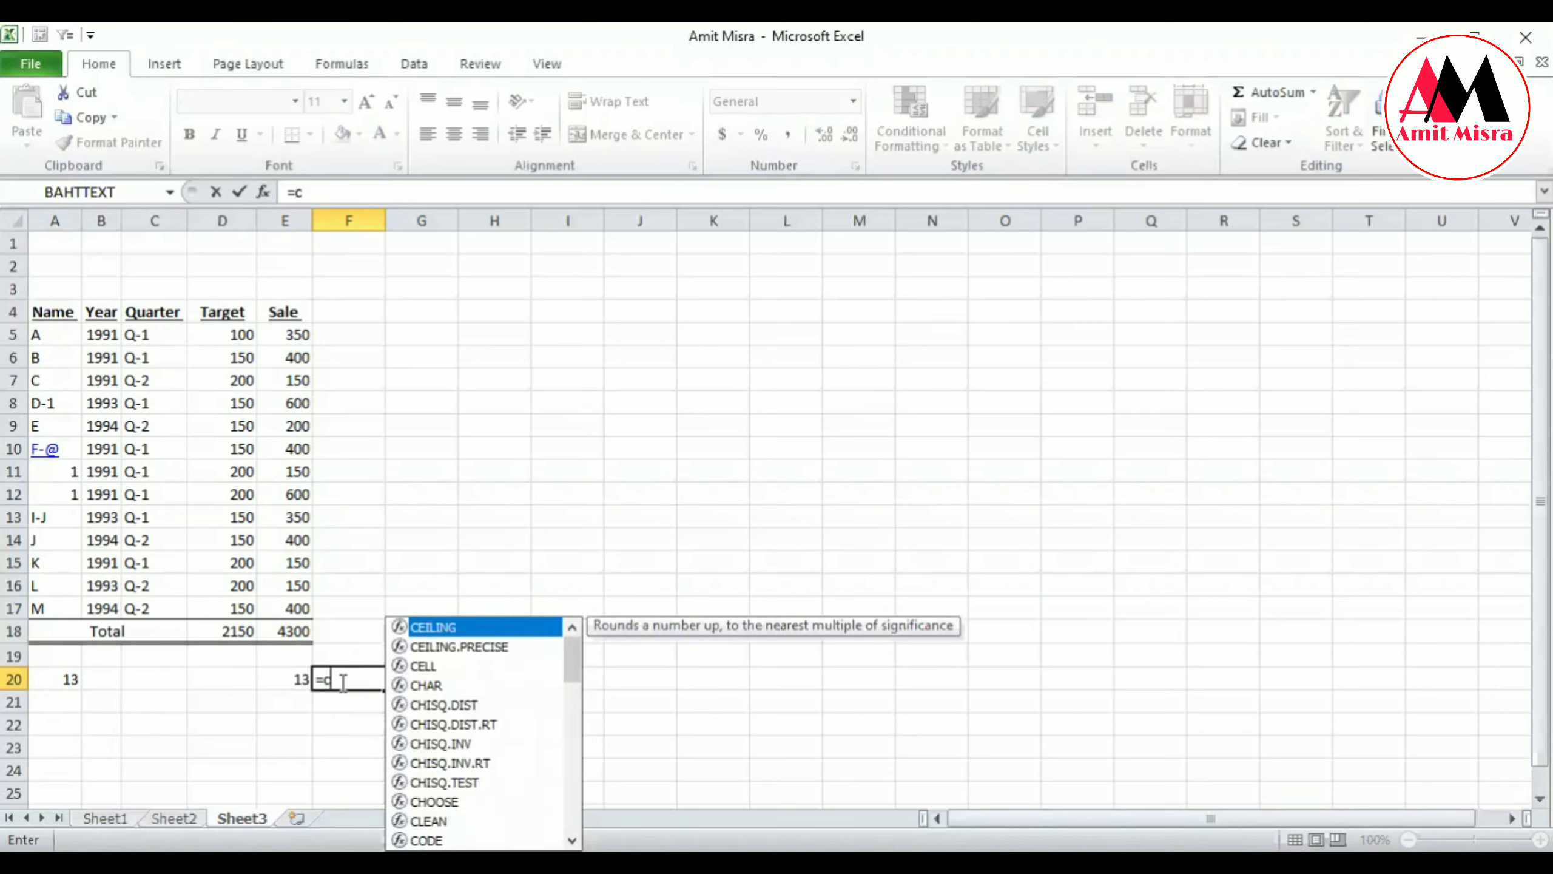
{"action": "type", "text": "OUNTBLANK("}
{"action": "key", "text": "Tab"}
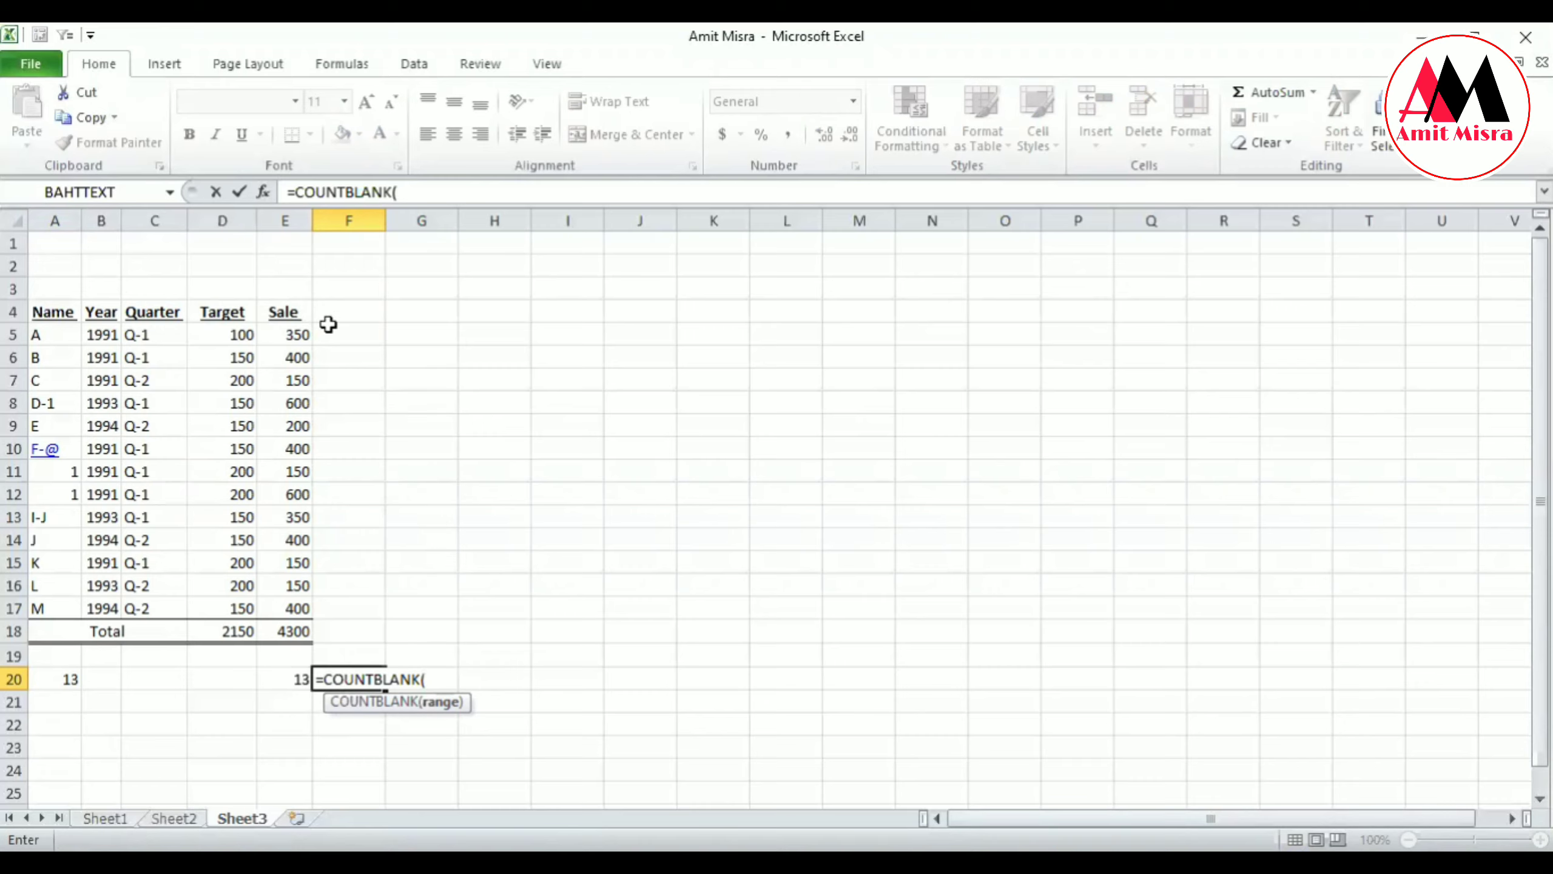
{"action": "left_click_drag", "start_coordinate": [344, 332], "coordinate": [363, 614]}
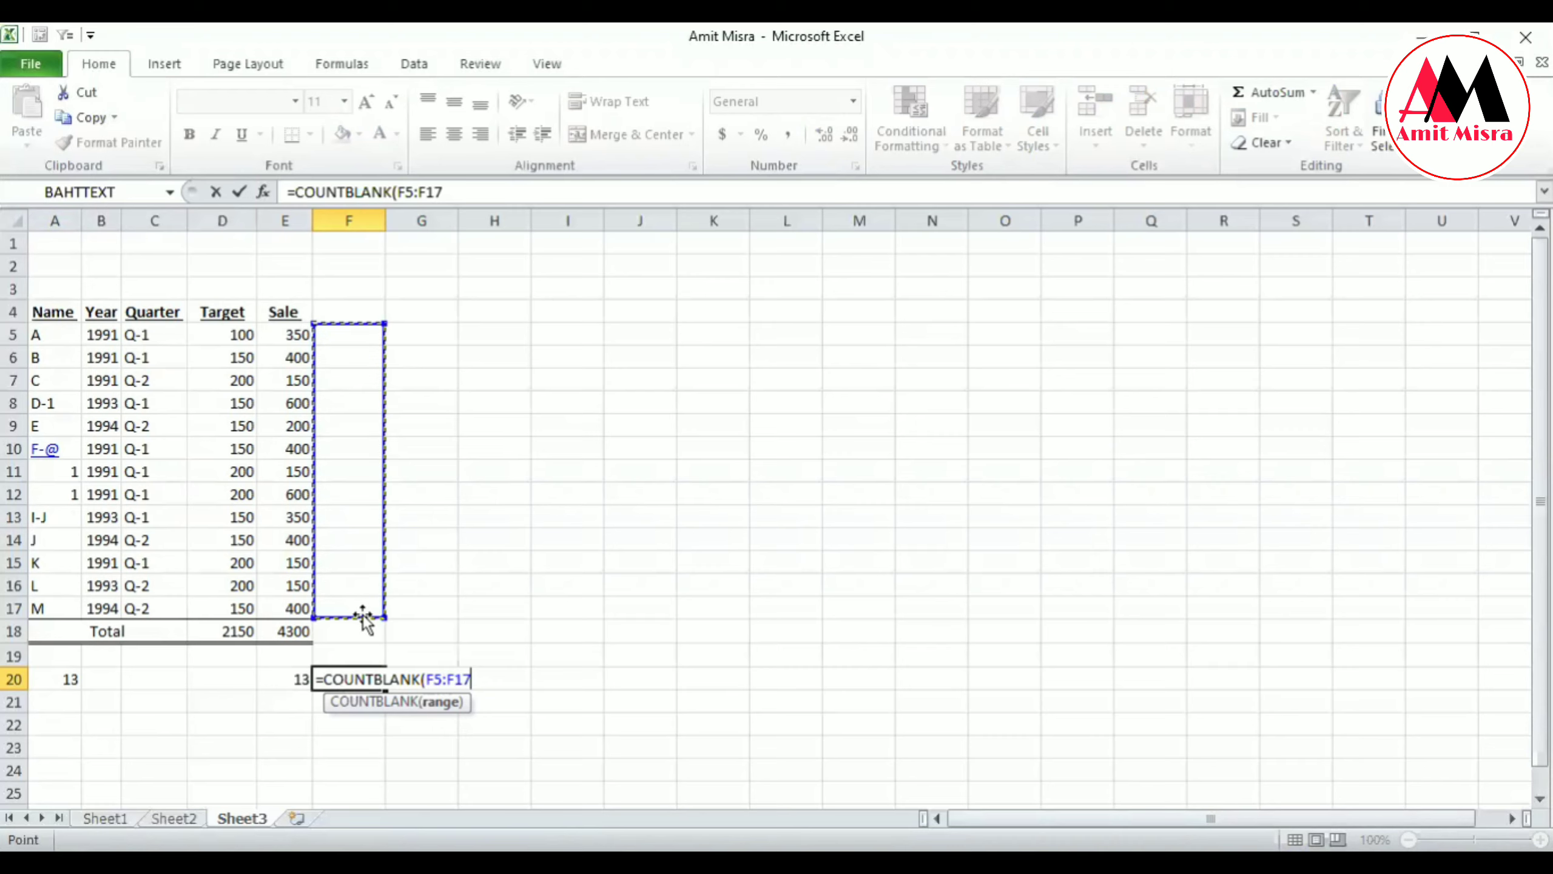
{"action": "type", "text": ")"}
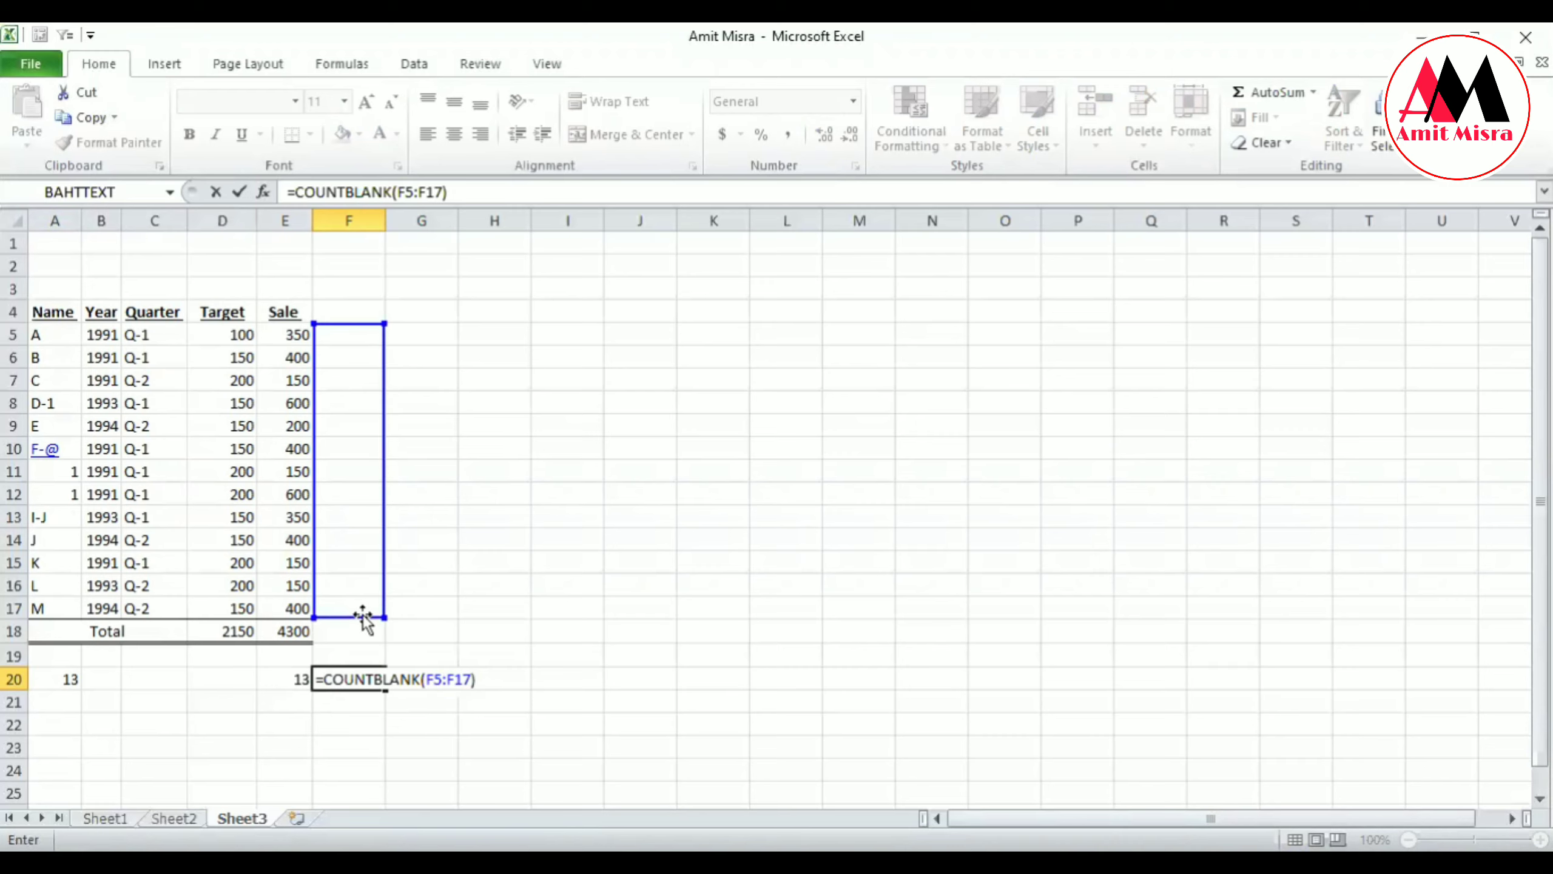
{"action": "key", "text": "Return"}
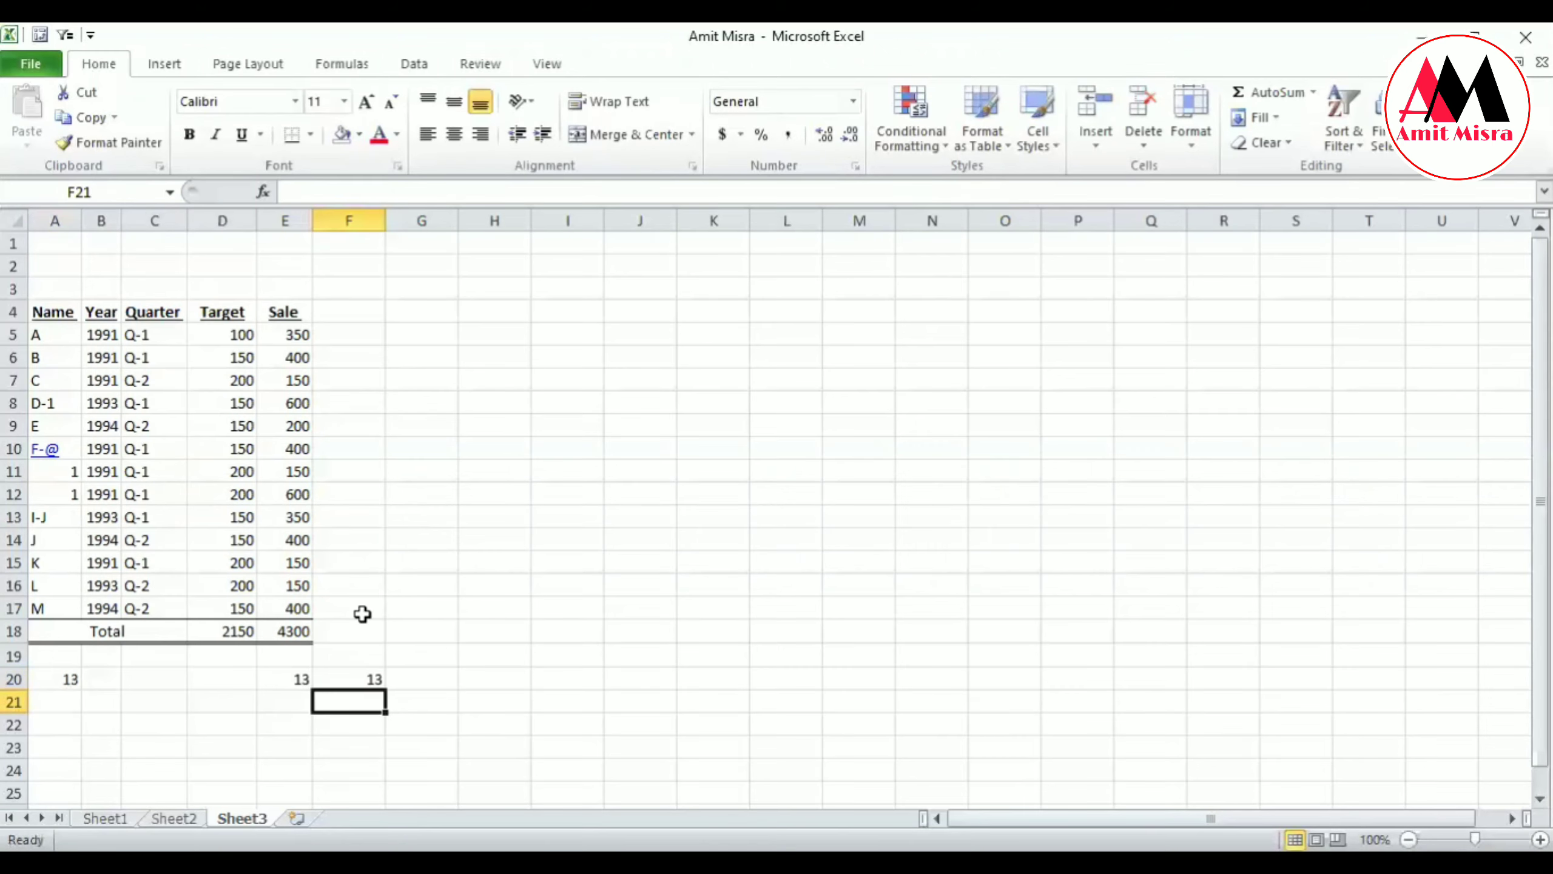
{"action": "left_click", "coordinate": [371, 679]}
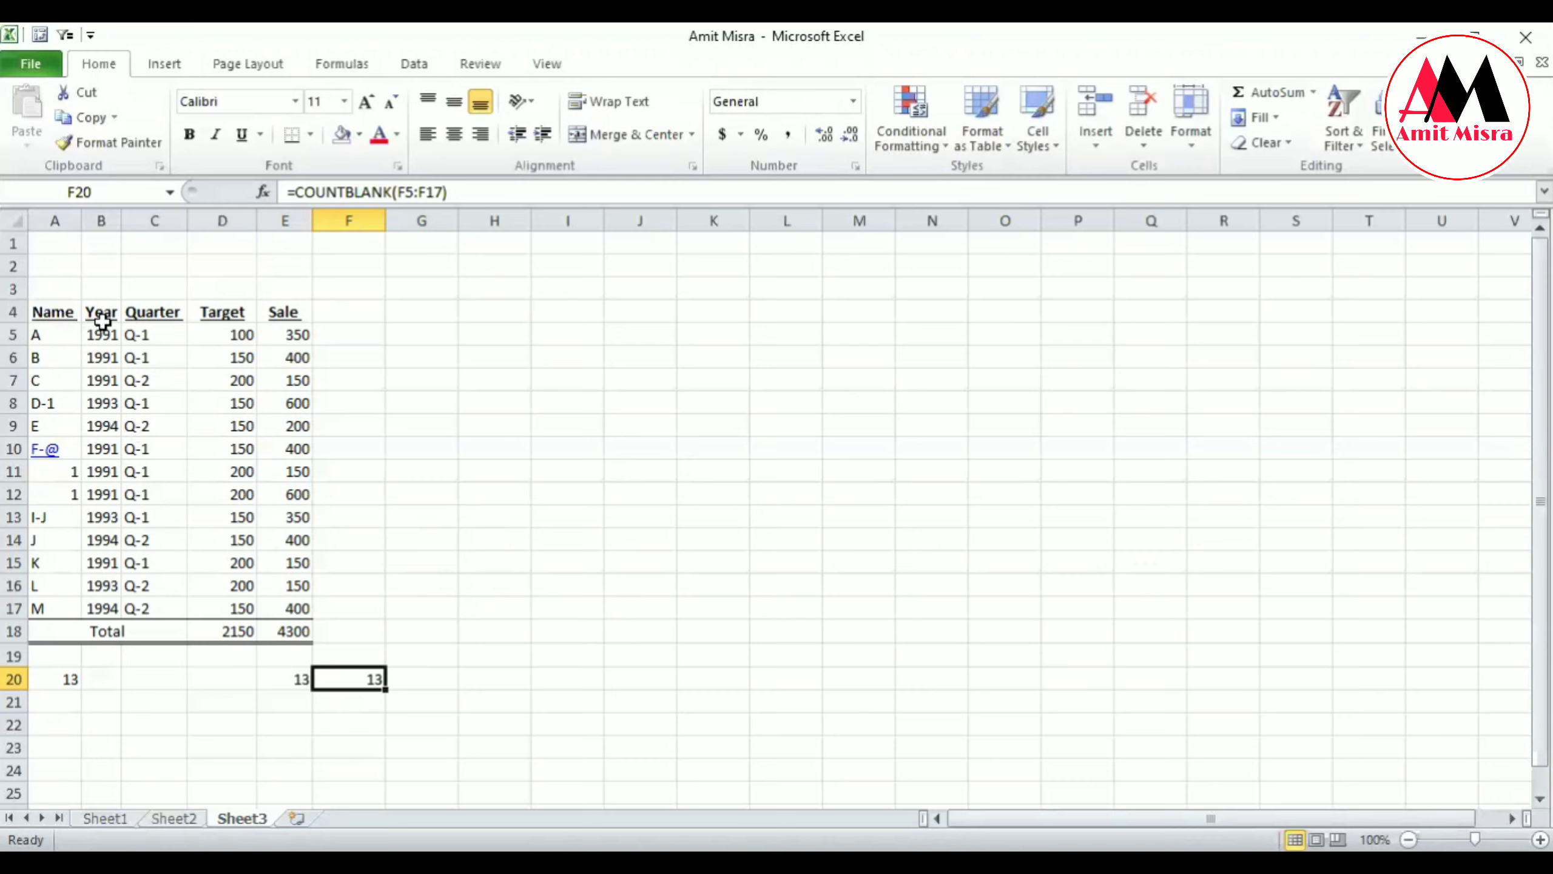
Step: Enter the label Criteria in cell H4 and the year 1991 beside it in I4
{"action": "left_click_drag", "start_coordinate": [100, 334], "coordinate": [120, 609]}
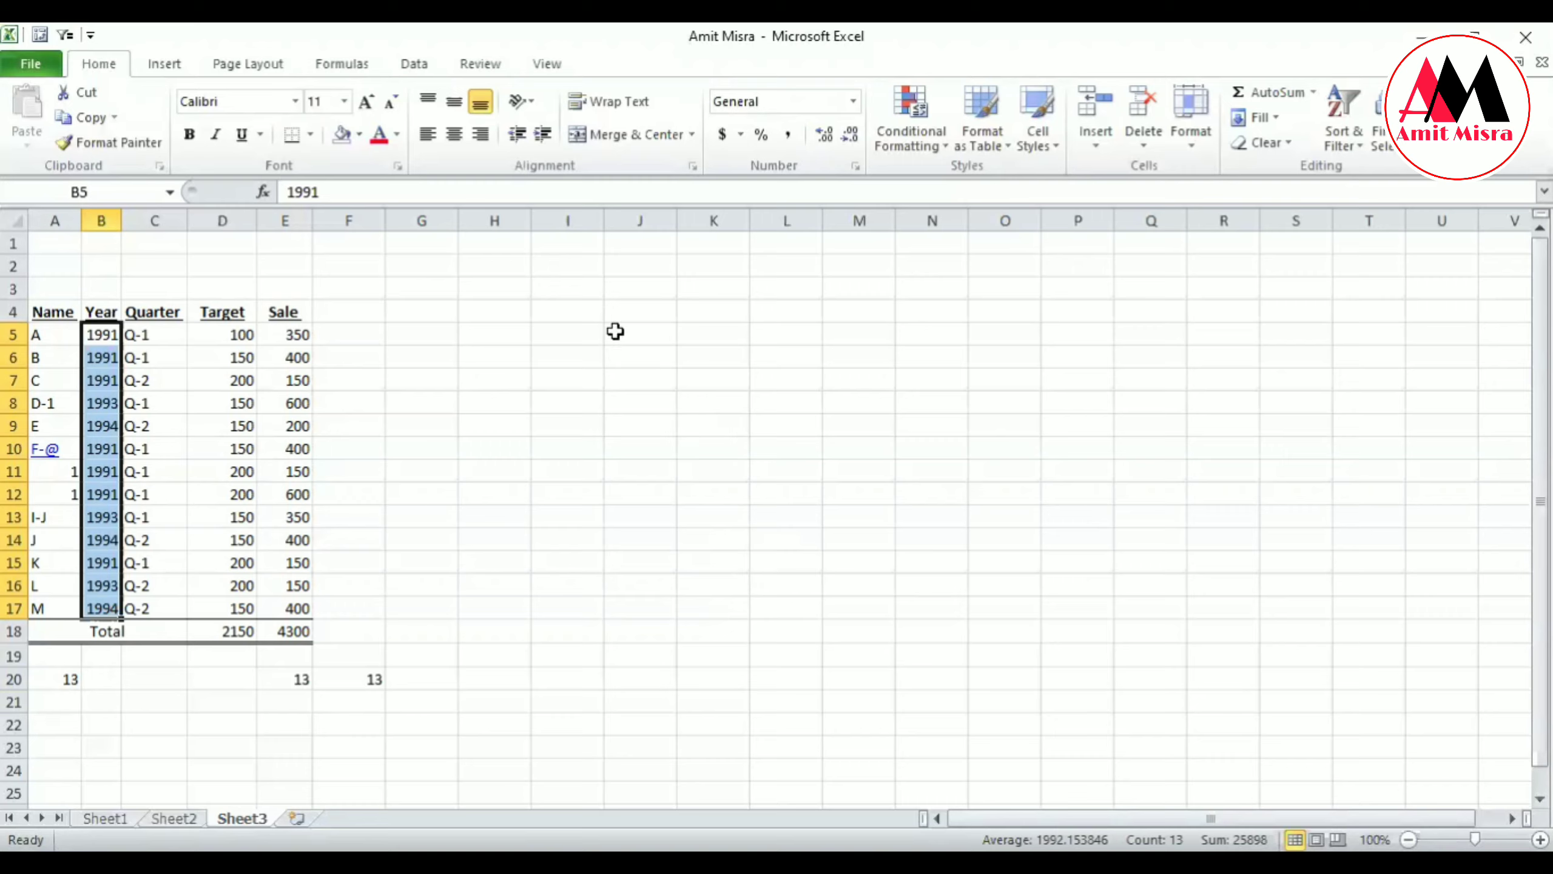
{"action": "left_click", "coordinate": [493, 311]}
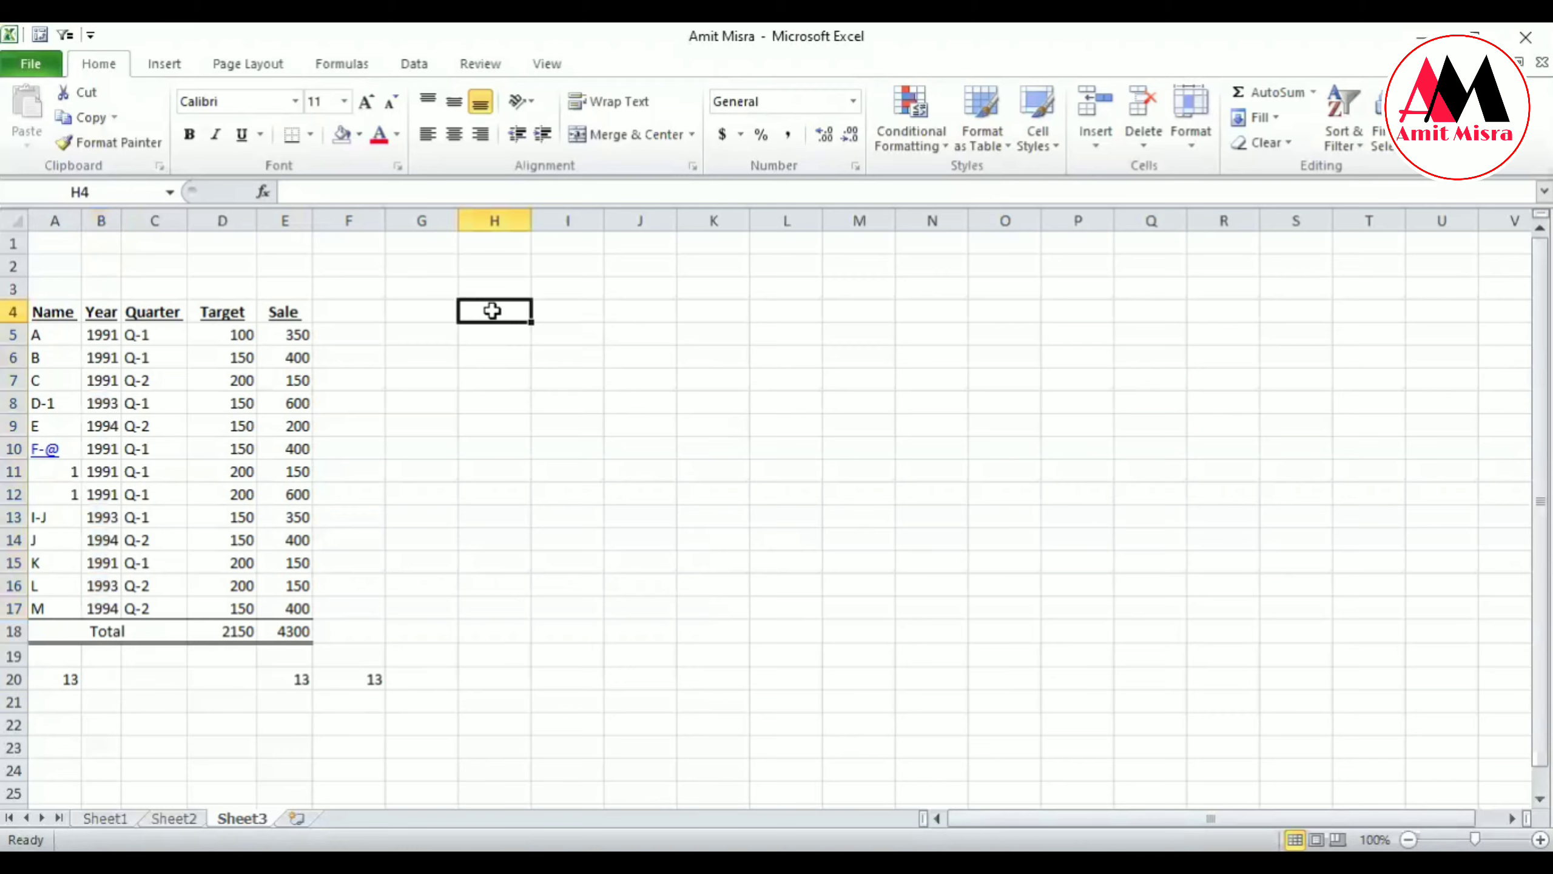
{"action": "type", "text": "C"}
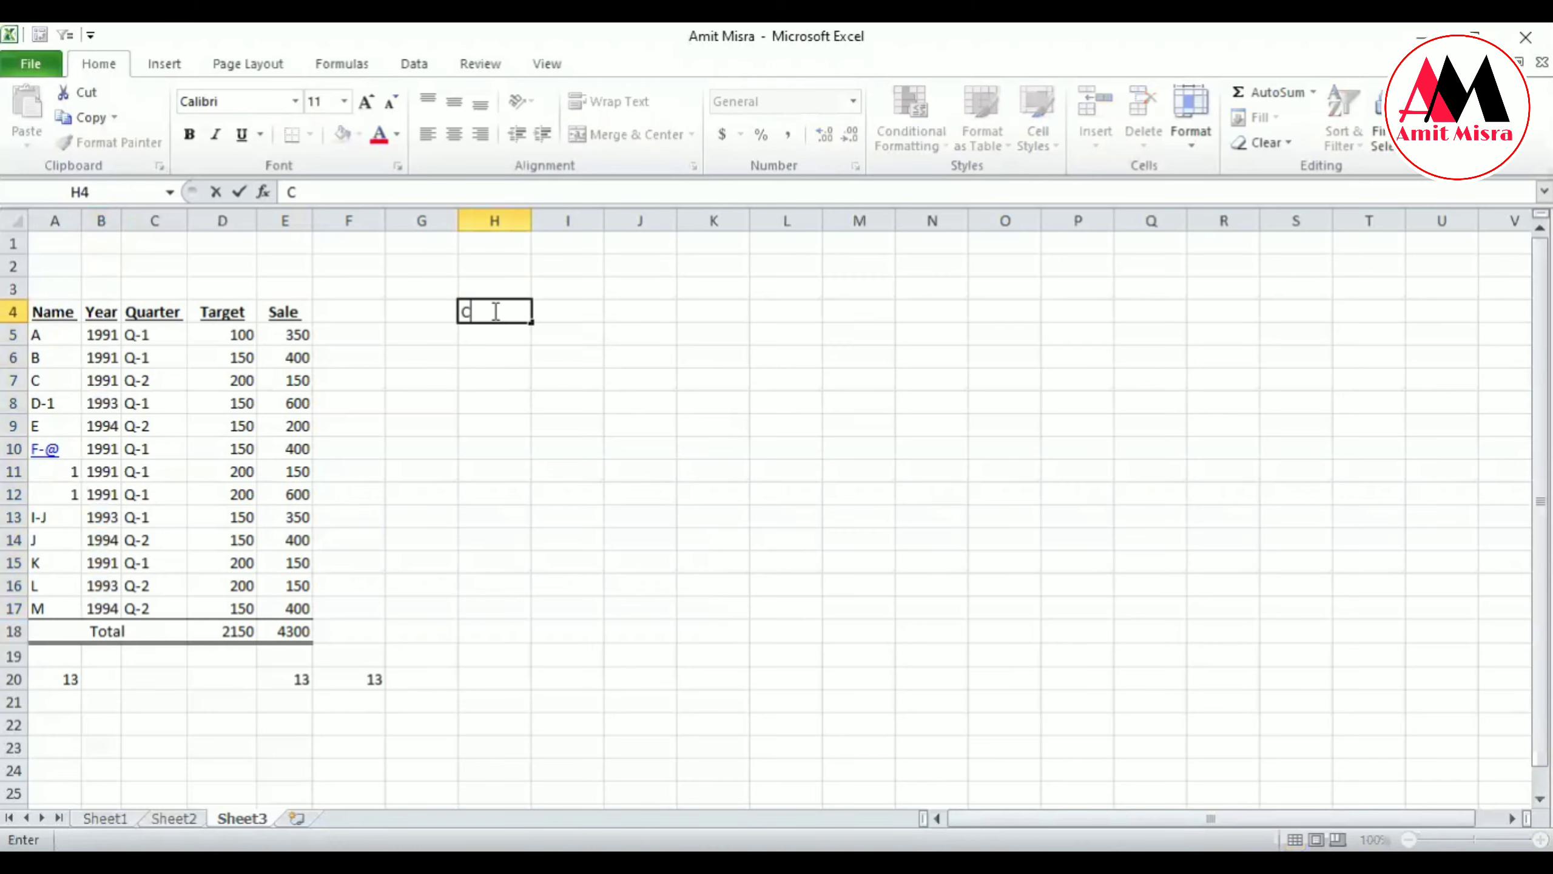
{"action": "type", "text": "riteria"}
{"action": "key", "text": "Return"}
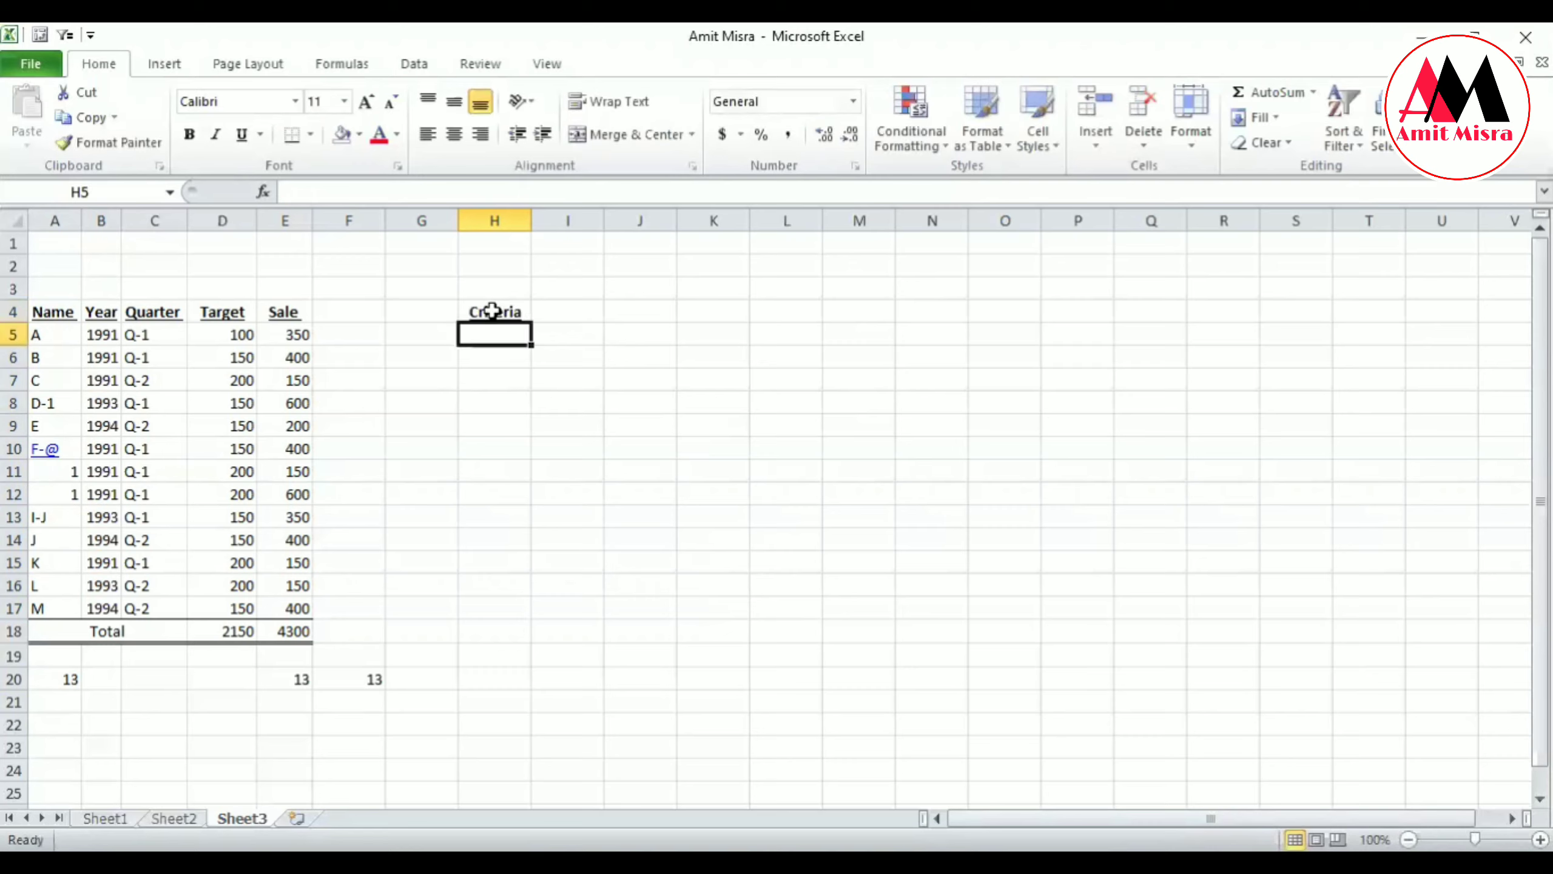
{"action": "left_click", "coordinate": [577, 310]}
{"action": "type", "text": "19"}
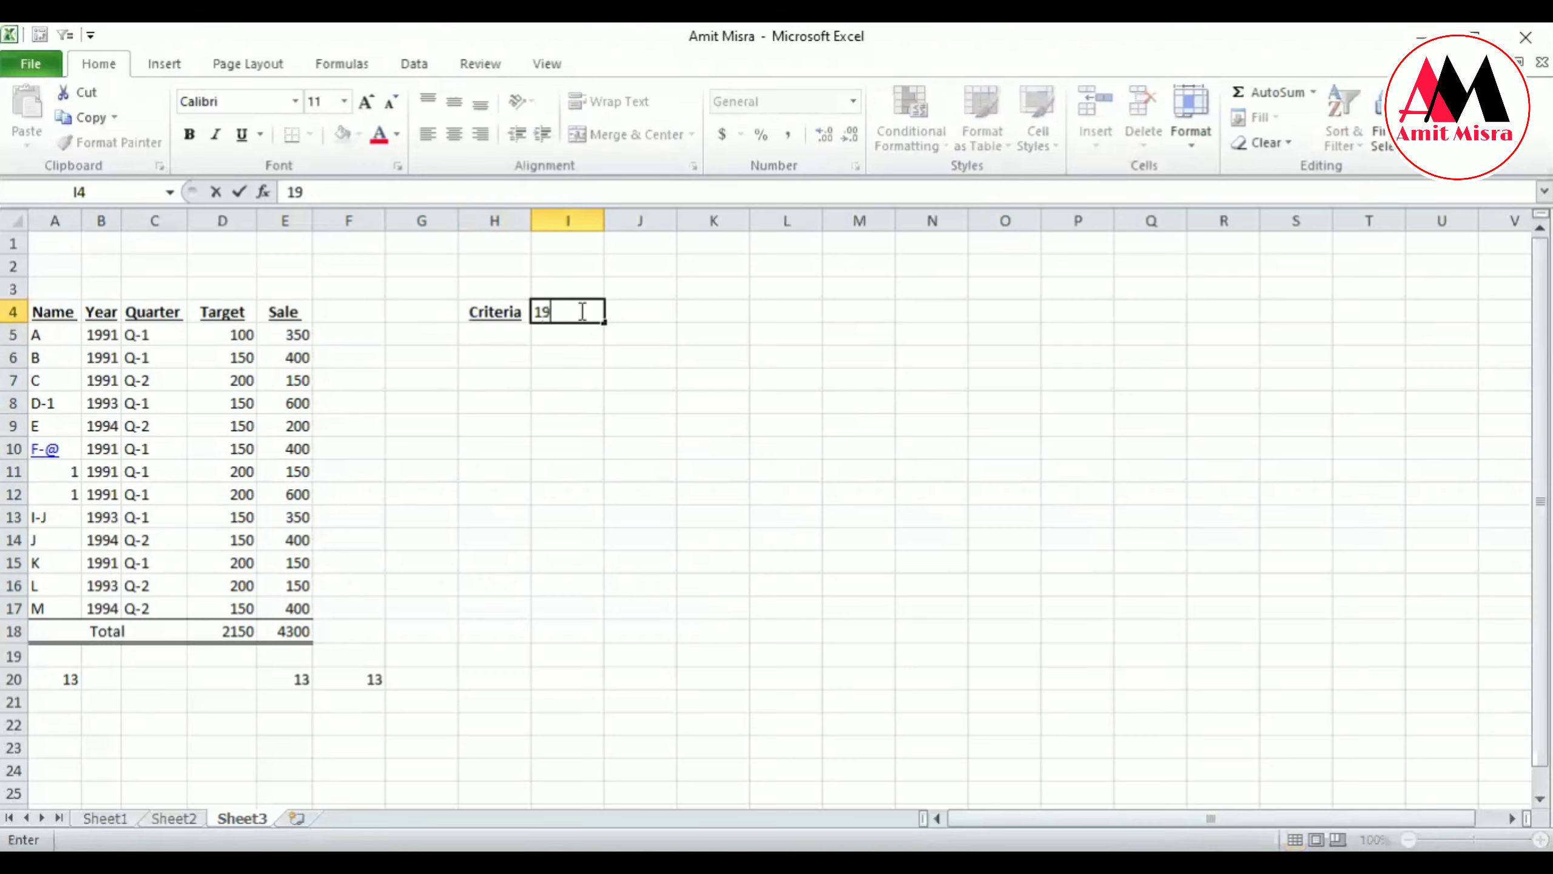
{"action": "type", "text": "91"}
{"action": "key", "text": "Return"}
Step: Count the Year entries for 1991 in cell I5 with the formula =COUNTIF($B$5:$B$17,"1991") and review the Year range
{"action": "type", "text": "="}
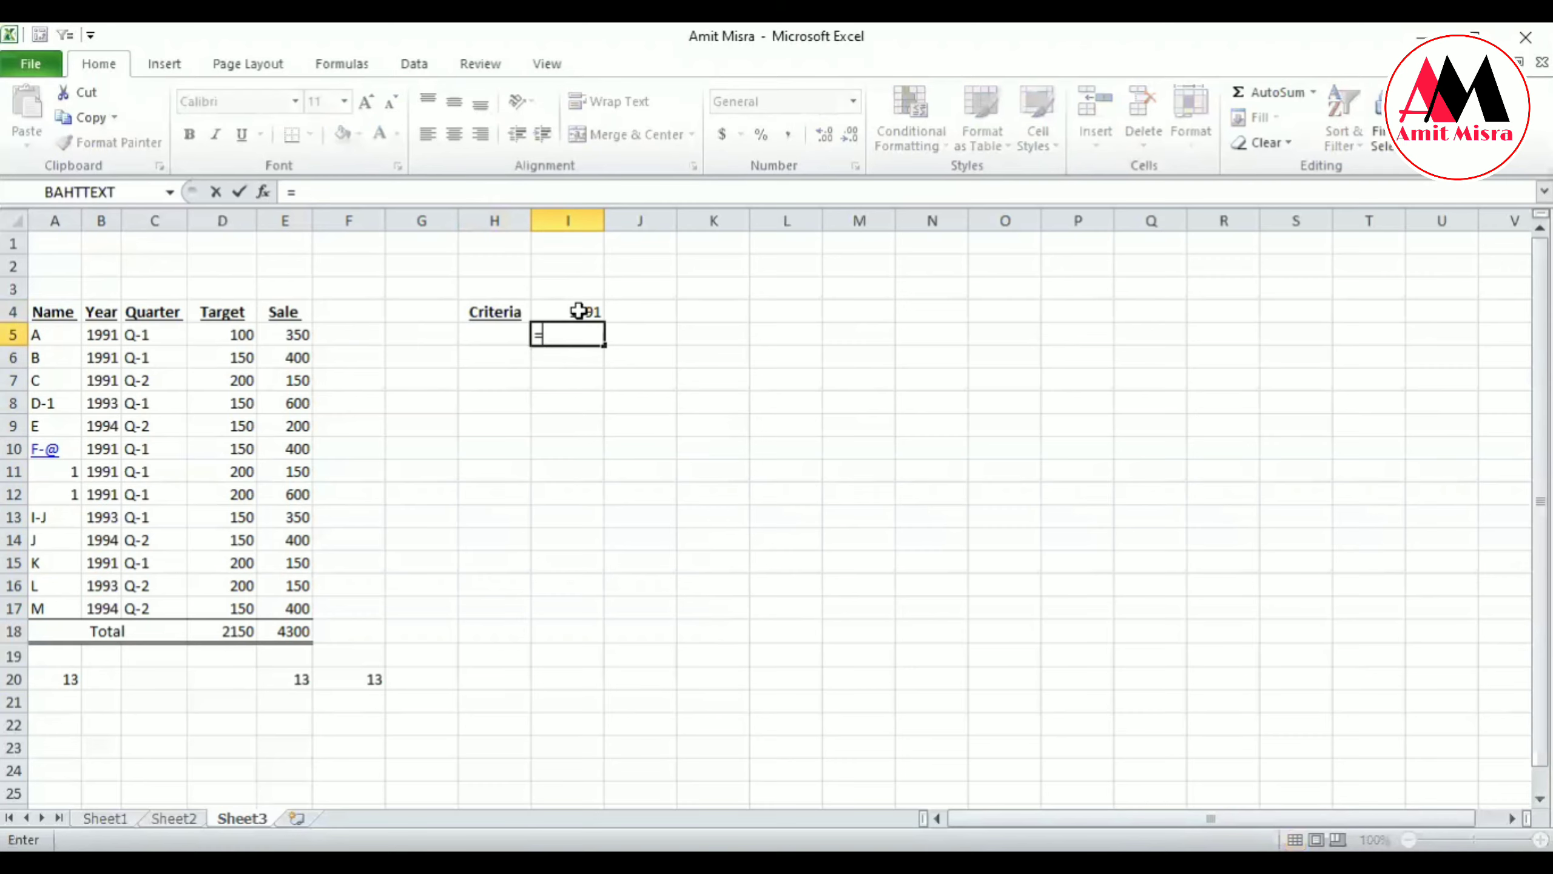
{"action": "type", "text": "c"}
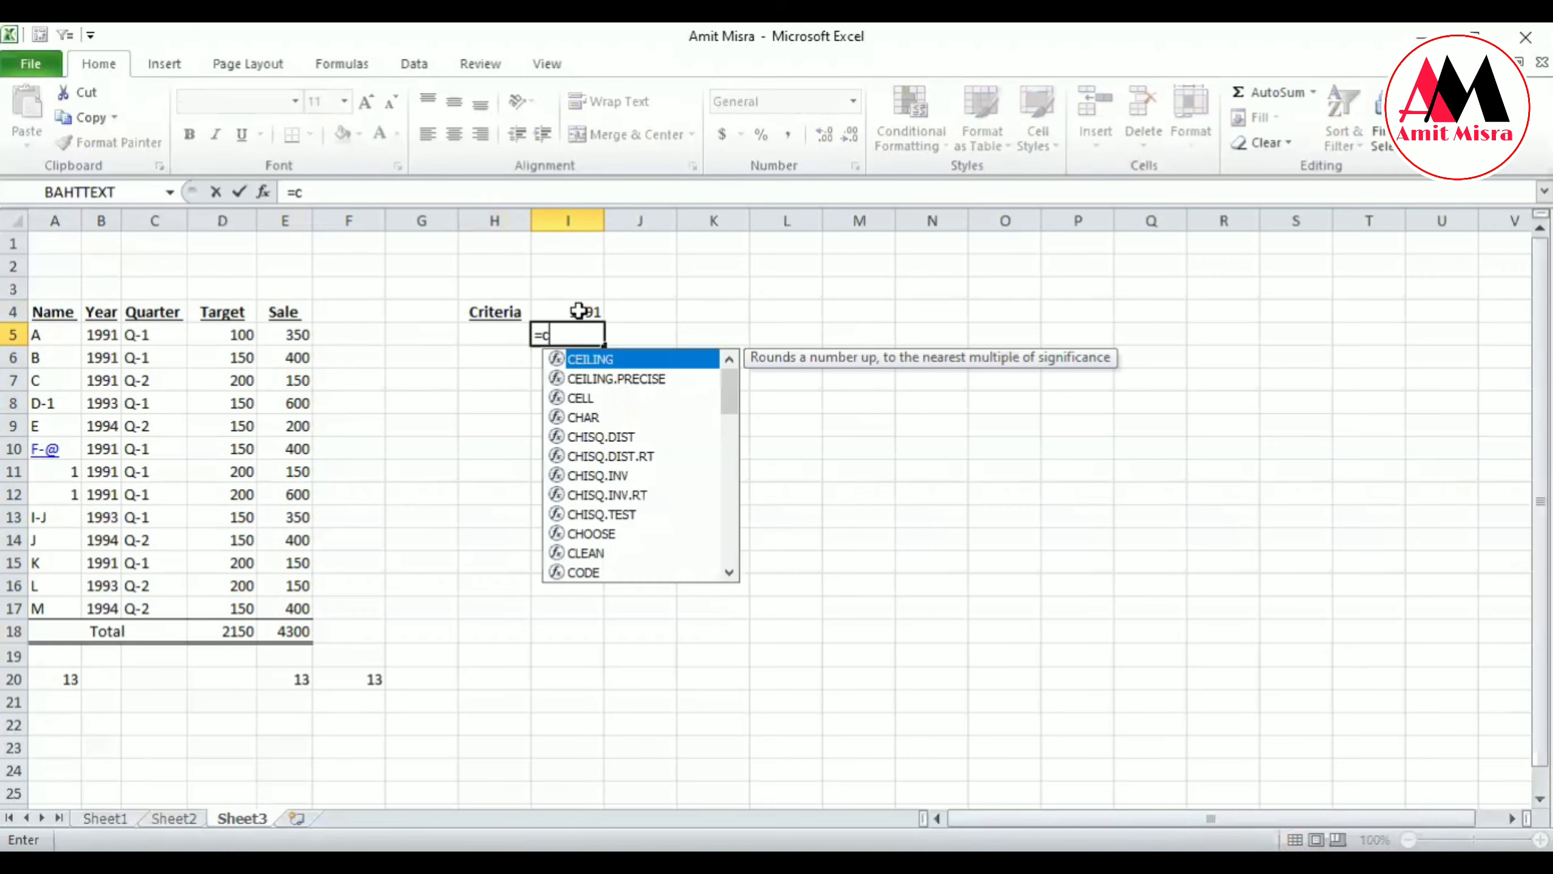
{"action": "type", "text": "ount"}
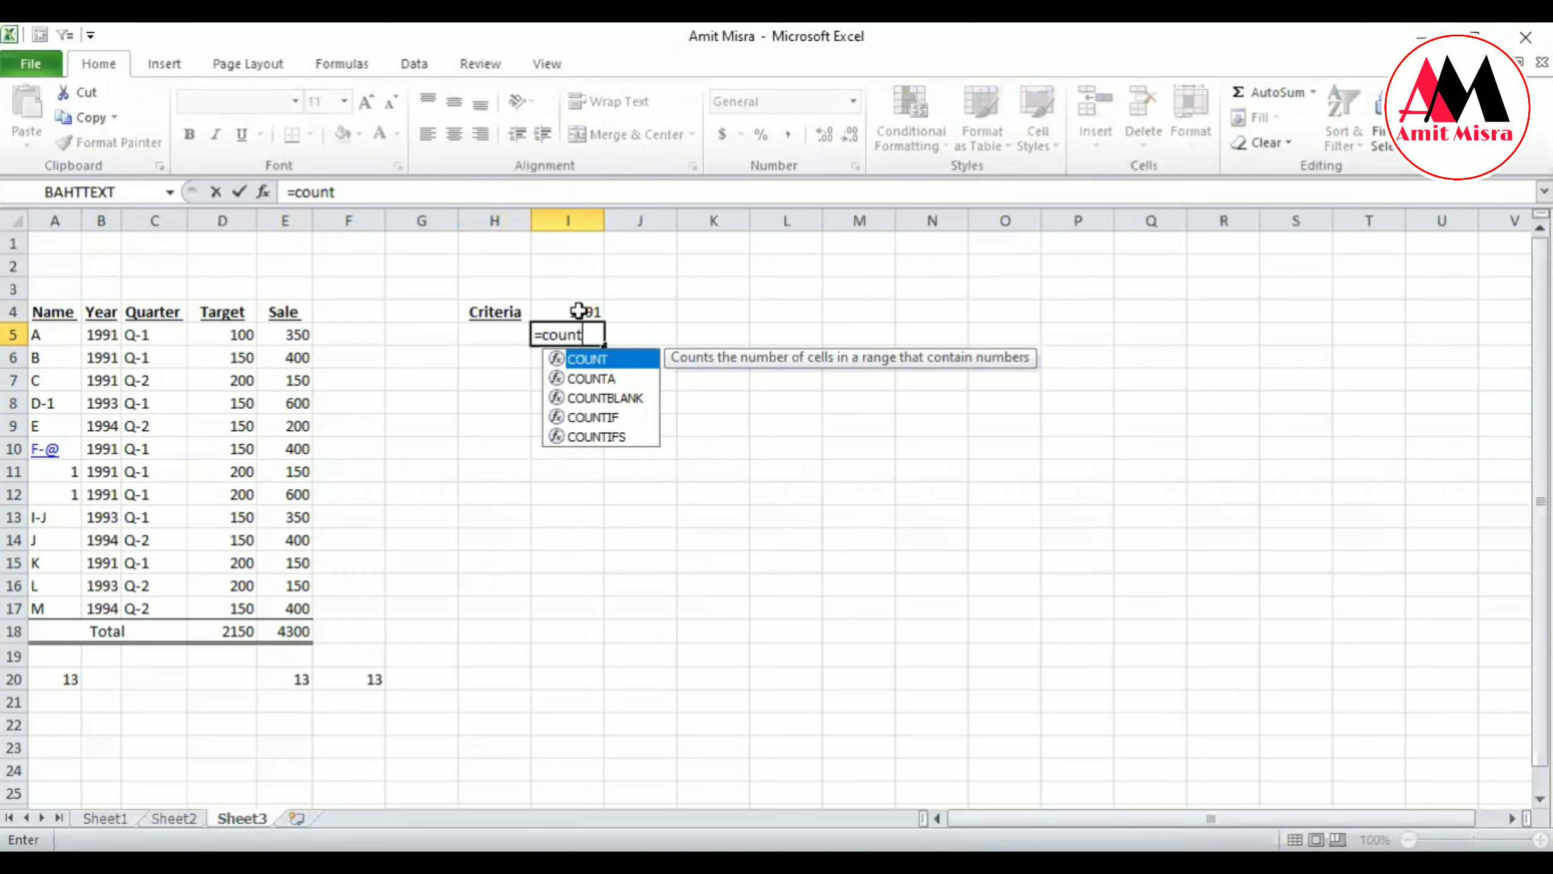
{"action": "type", "text": "if("}
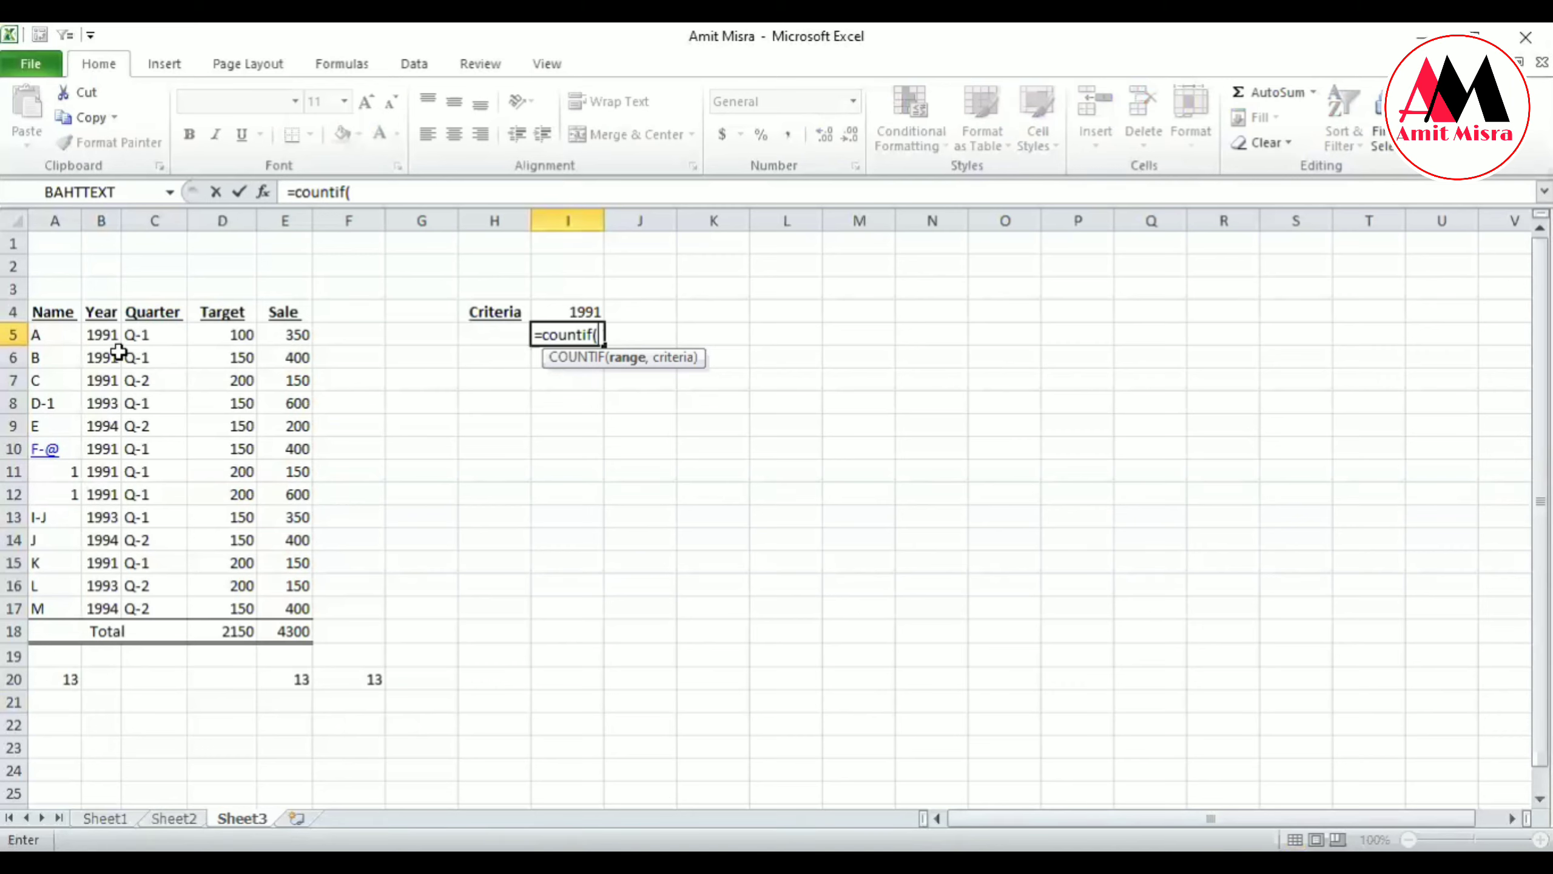
{"action": "left_click_drag", "start_coordinate": [105, 335], "coordinate": [105, 605]}
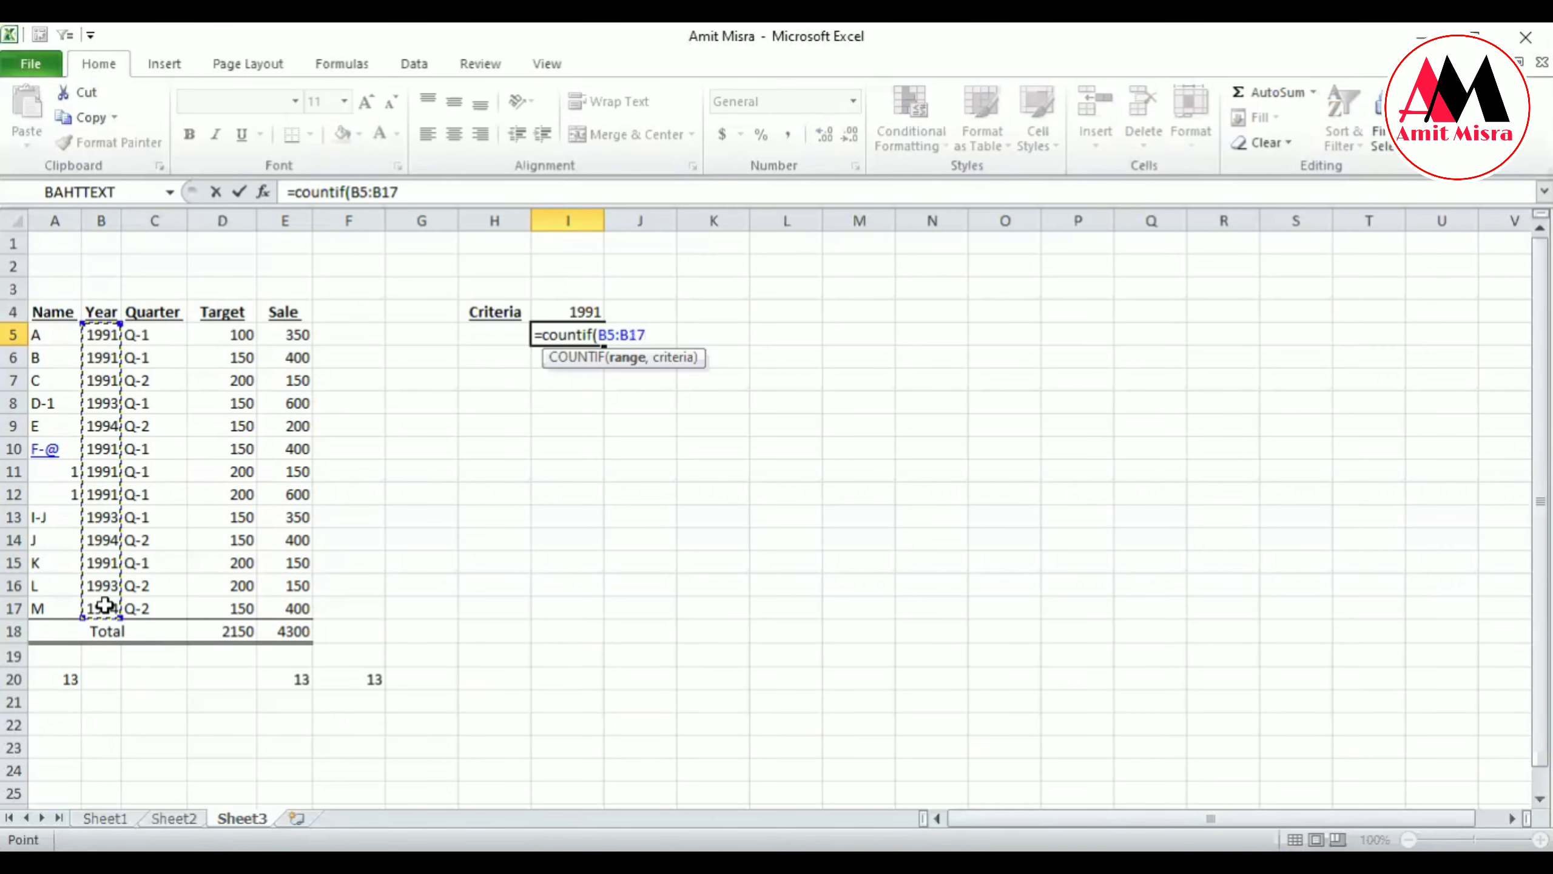
{"action": "key", "text": "F4"}
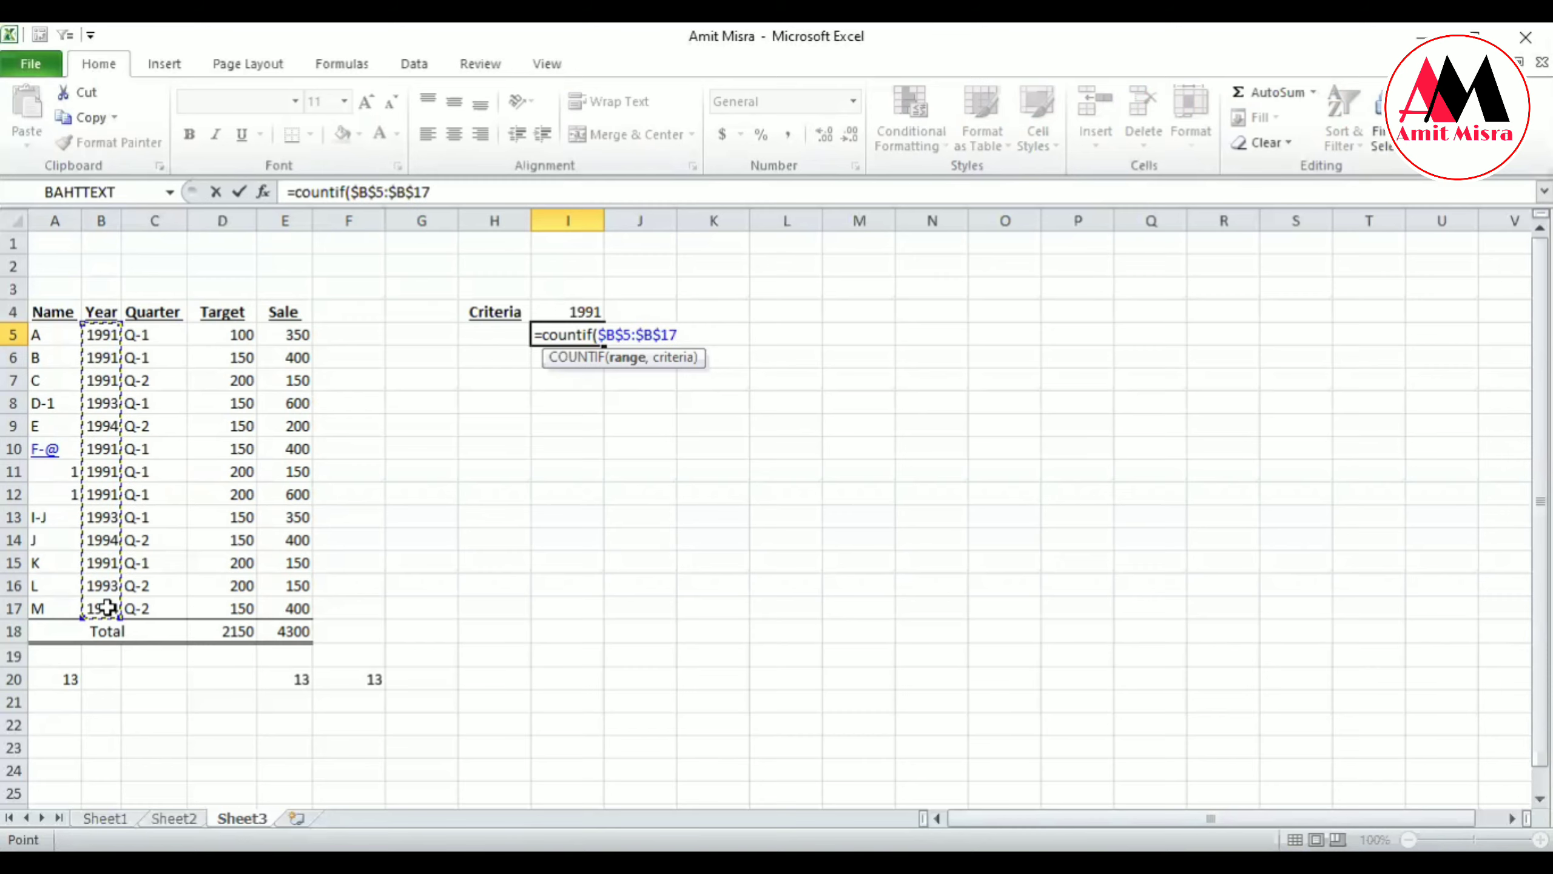
{"action": "type", "text": ",\"1"}
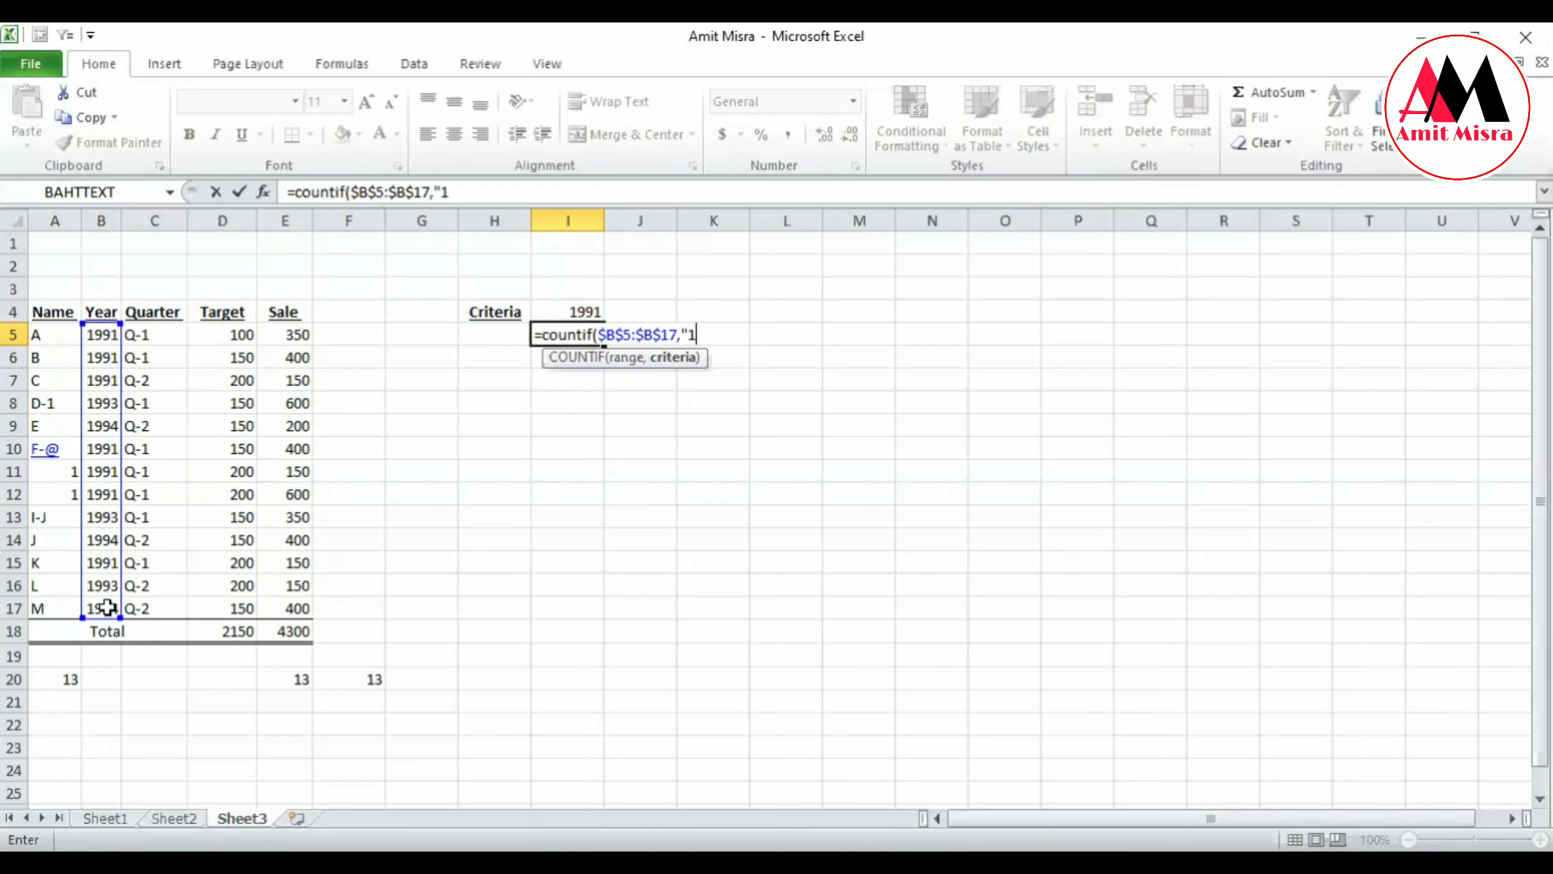
{"action": "type", "text": "991\")"}
{"action": "key", "text": "Return"}
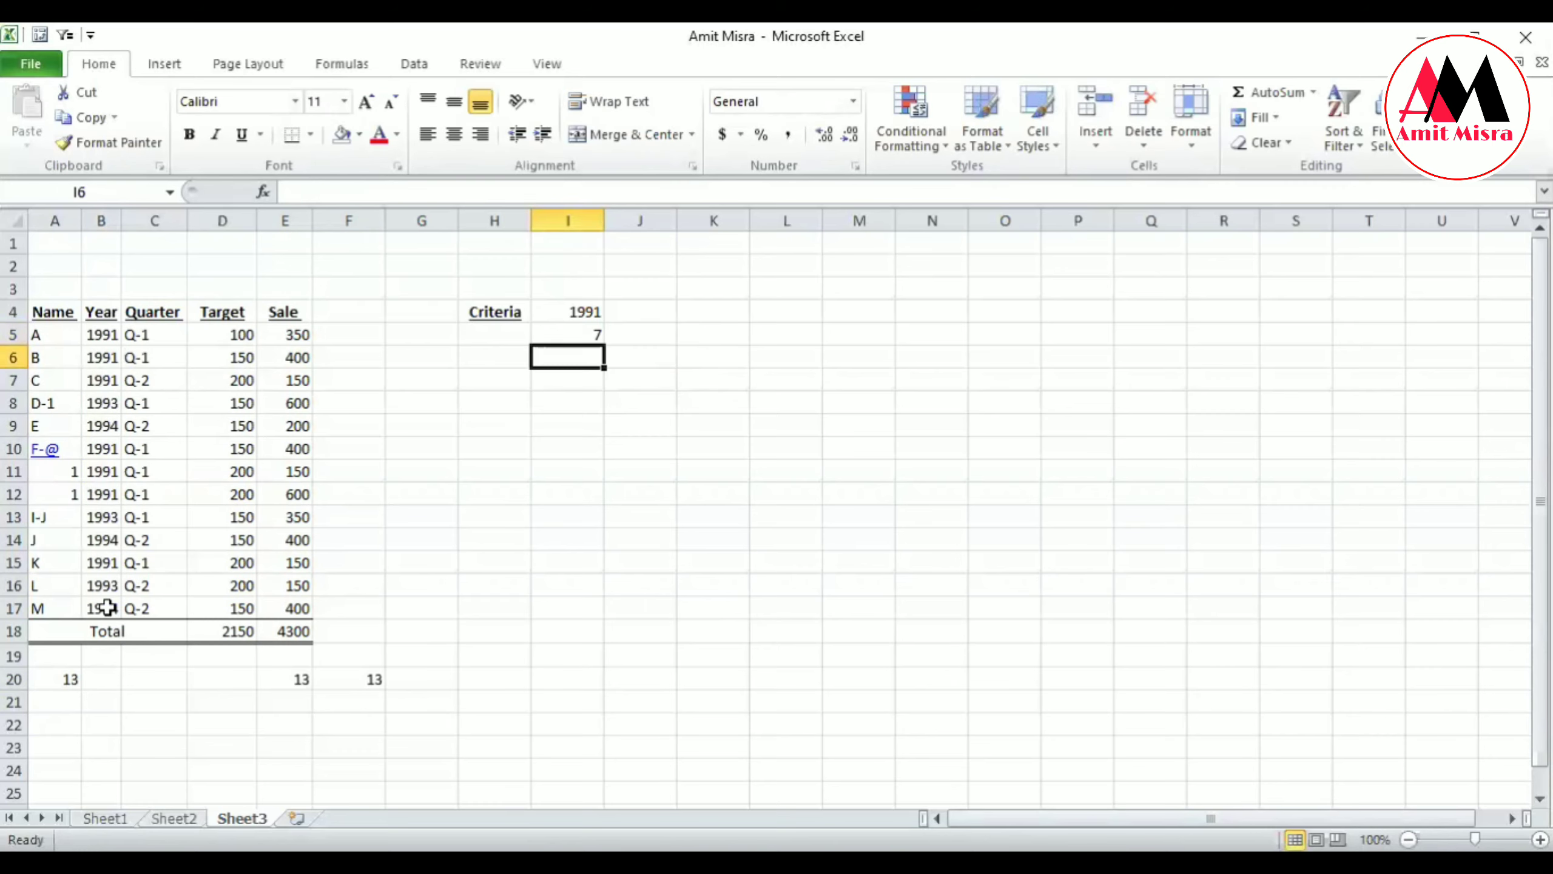
{"action": "left_click", "coordinate": [102, 334]}
{"action": "left_click_drag", "start_coordinate": [102, 334], "coordinate": [102, 608]}
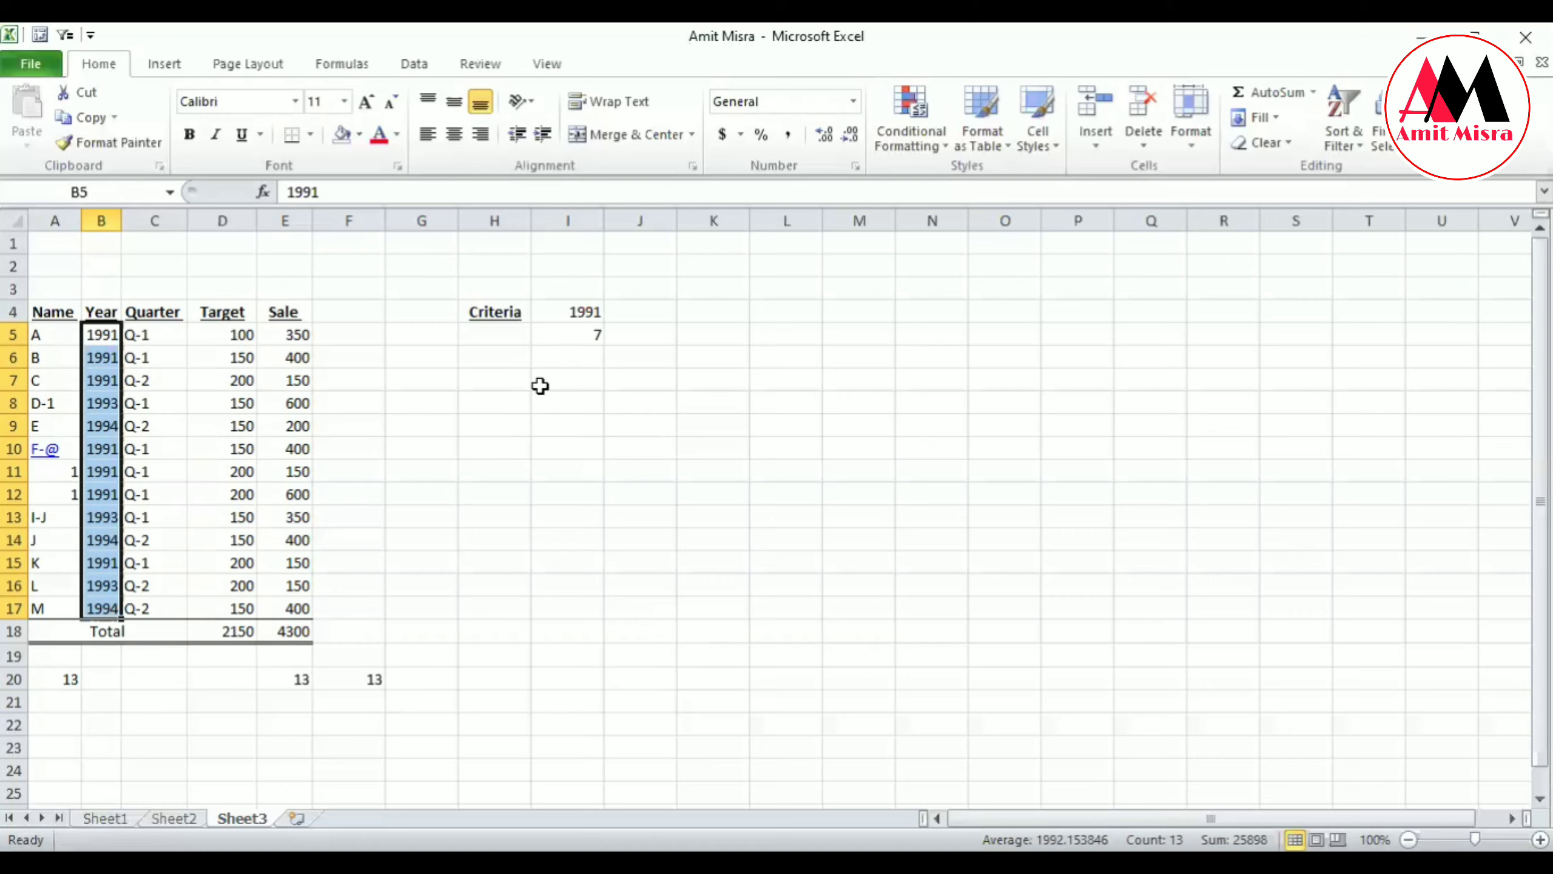
Step: Copy the Criteria label from H4 to H7 and enter the year 1991 beside it in I7
{"action": "left_click", "coordinate": [500, 312]}
{"action": "key", "text": "ctrl+c"}
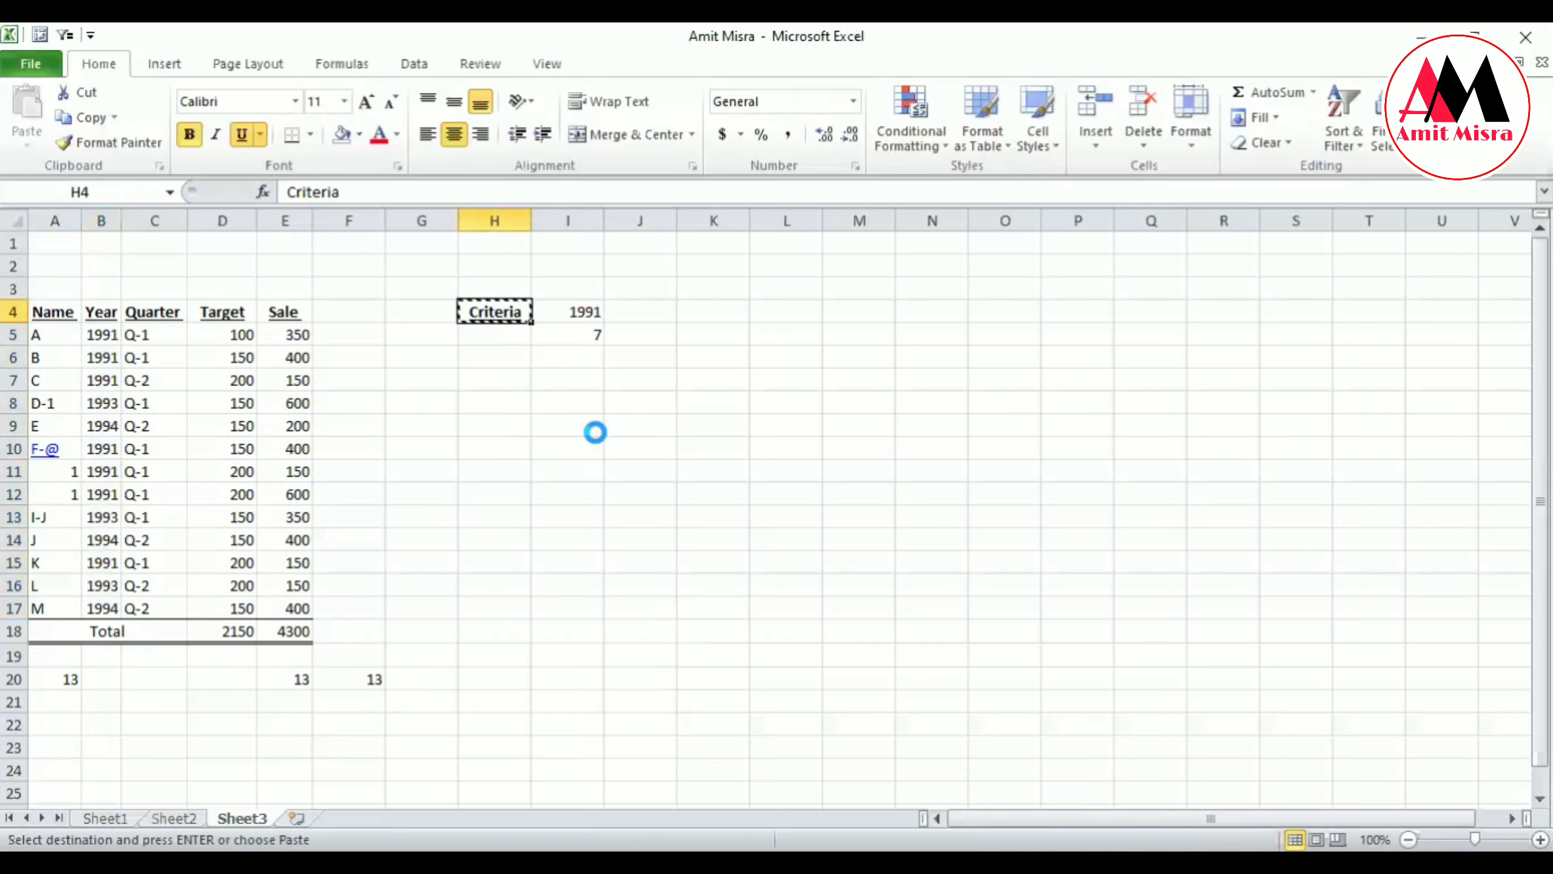
{"action": "left_click", "coordinate": [502, 381]}
{"action": "key", "text": "ctrl+v"}
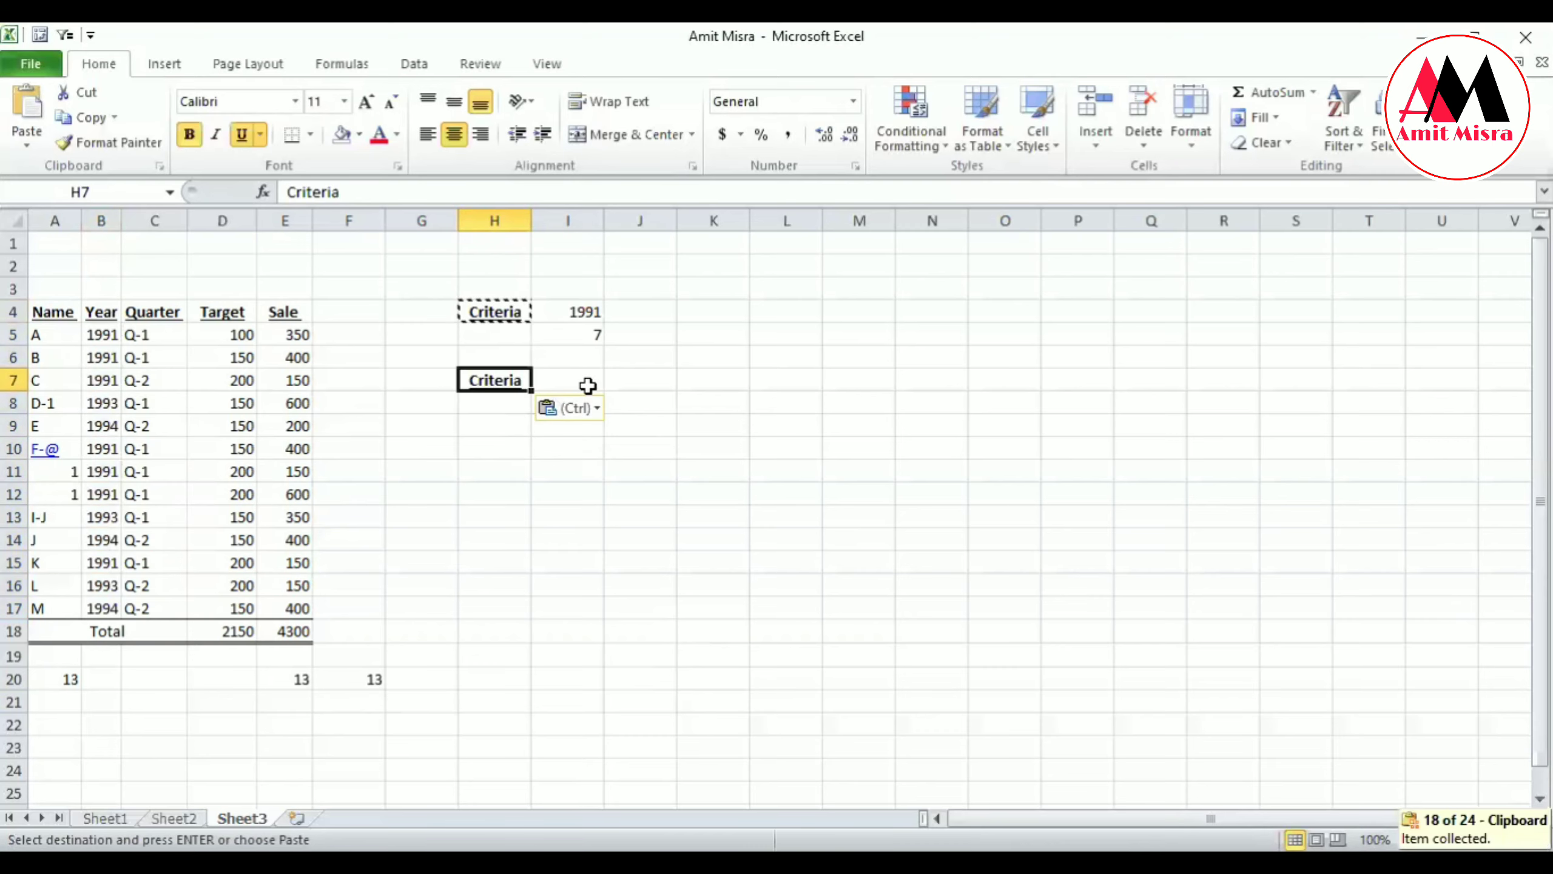
{"action": "left_click", "coordinate": [588, 386]}
{"action": "type", "text": "1919"}
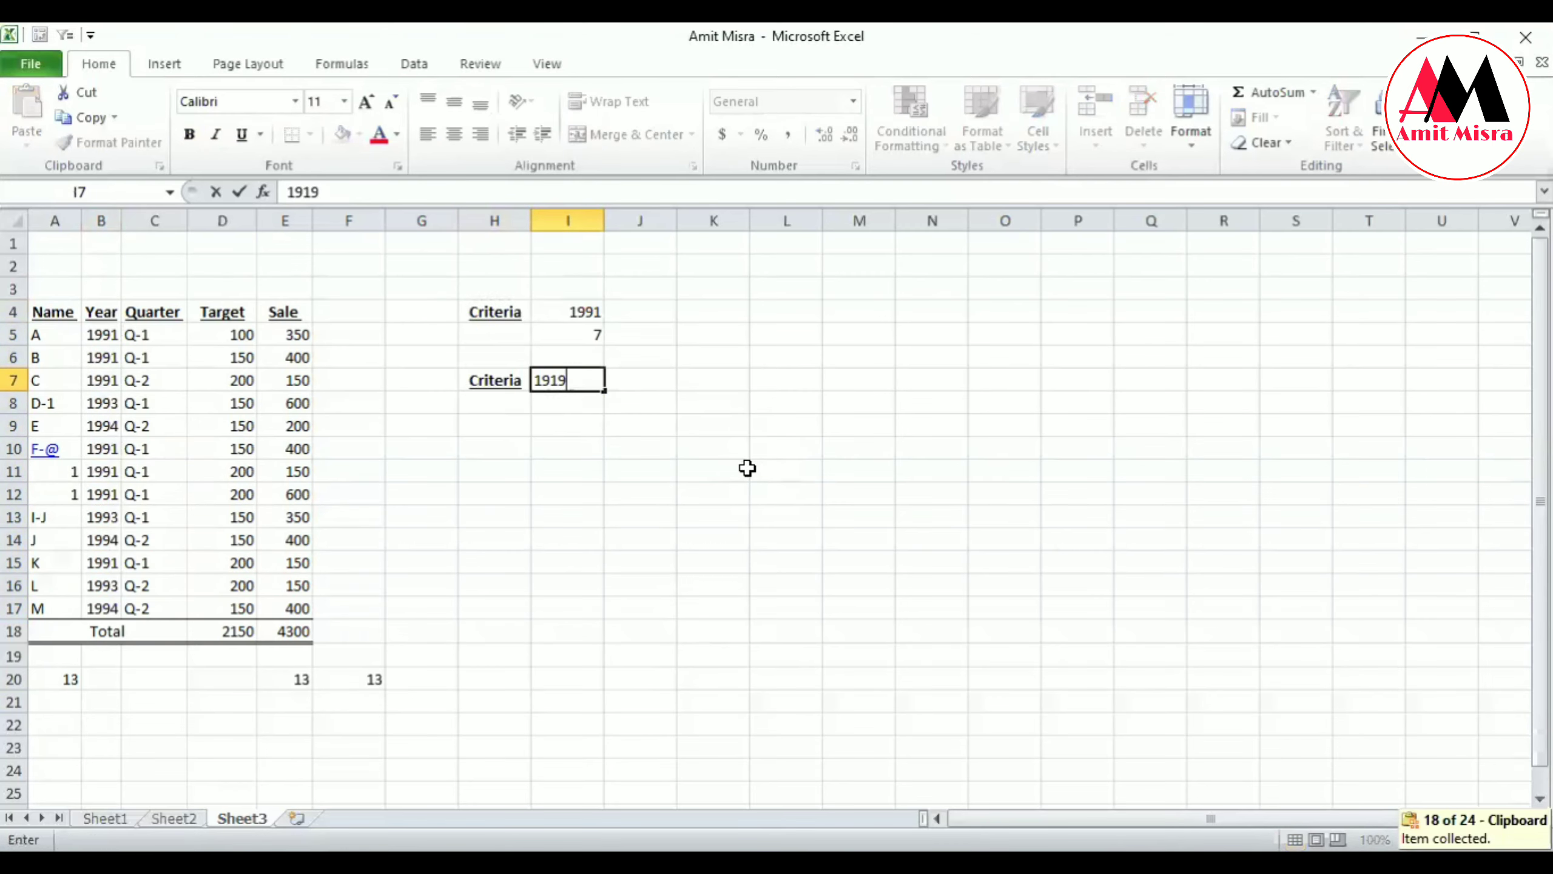
{"action": "key", "text": "BackSpace"}
{"action": "key", "text": "BackSpace"}
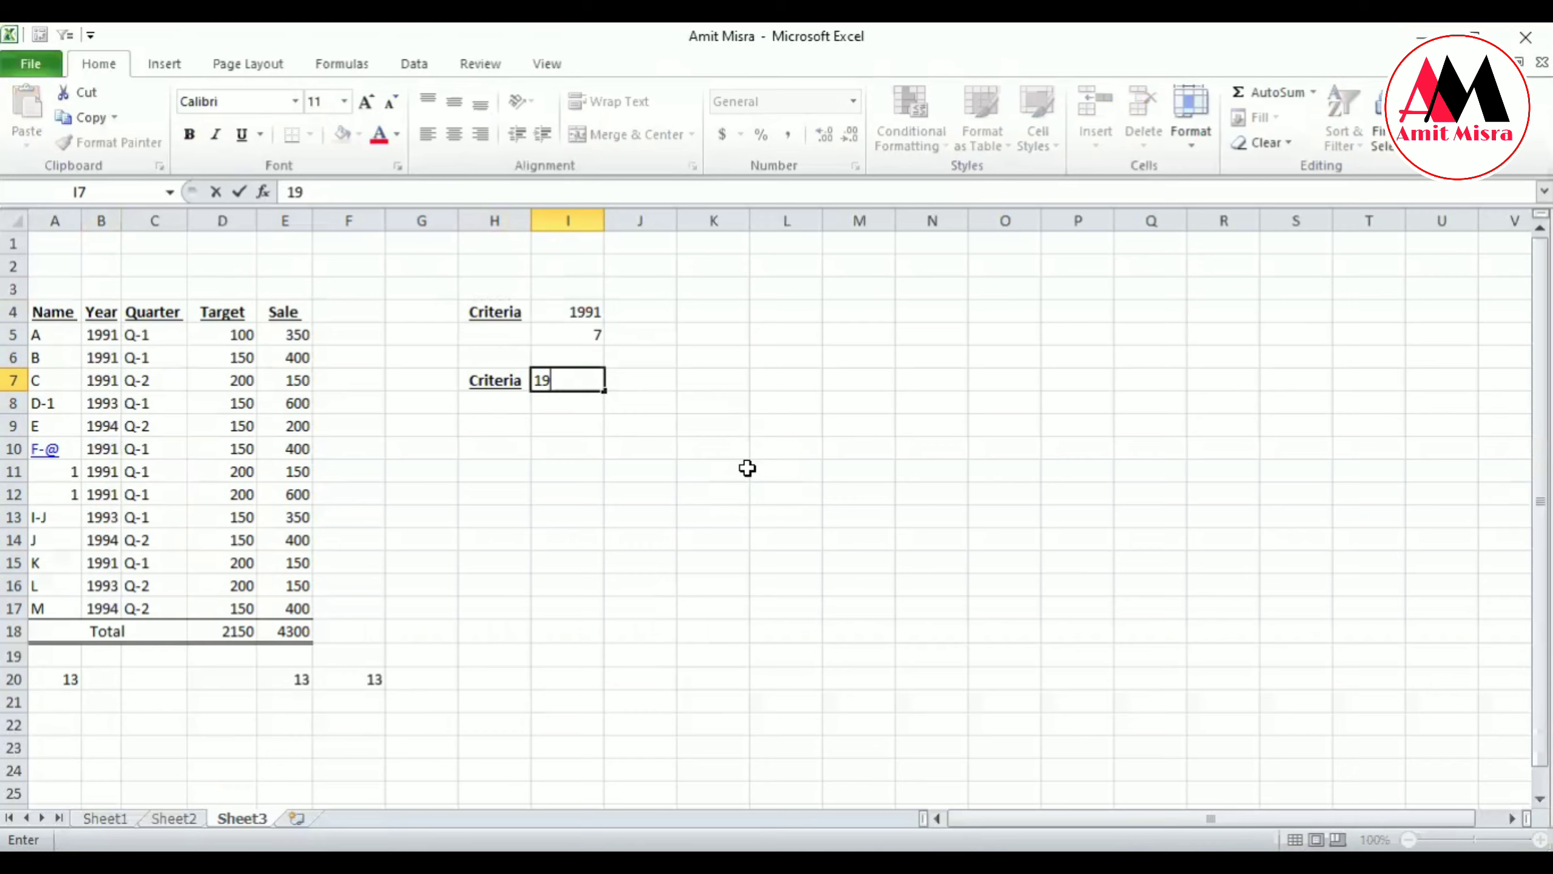
{"action": "type", "text": "91"}
{"action": "key", "text": "Return"}
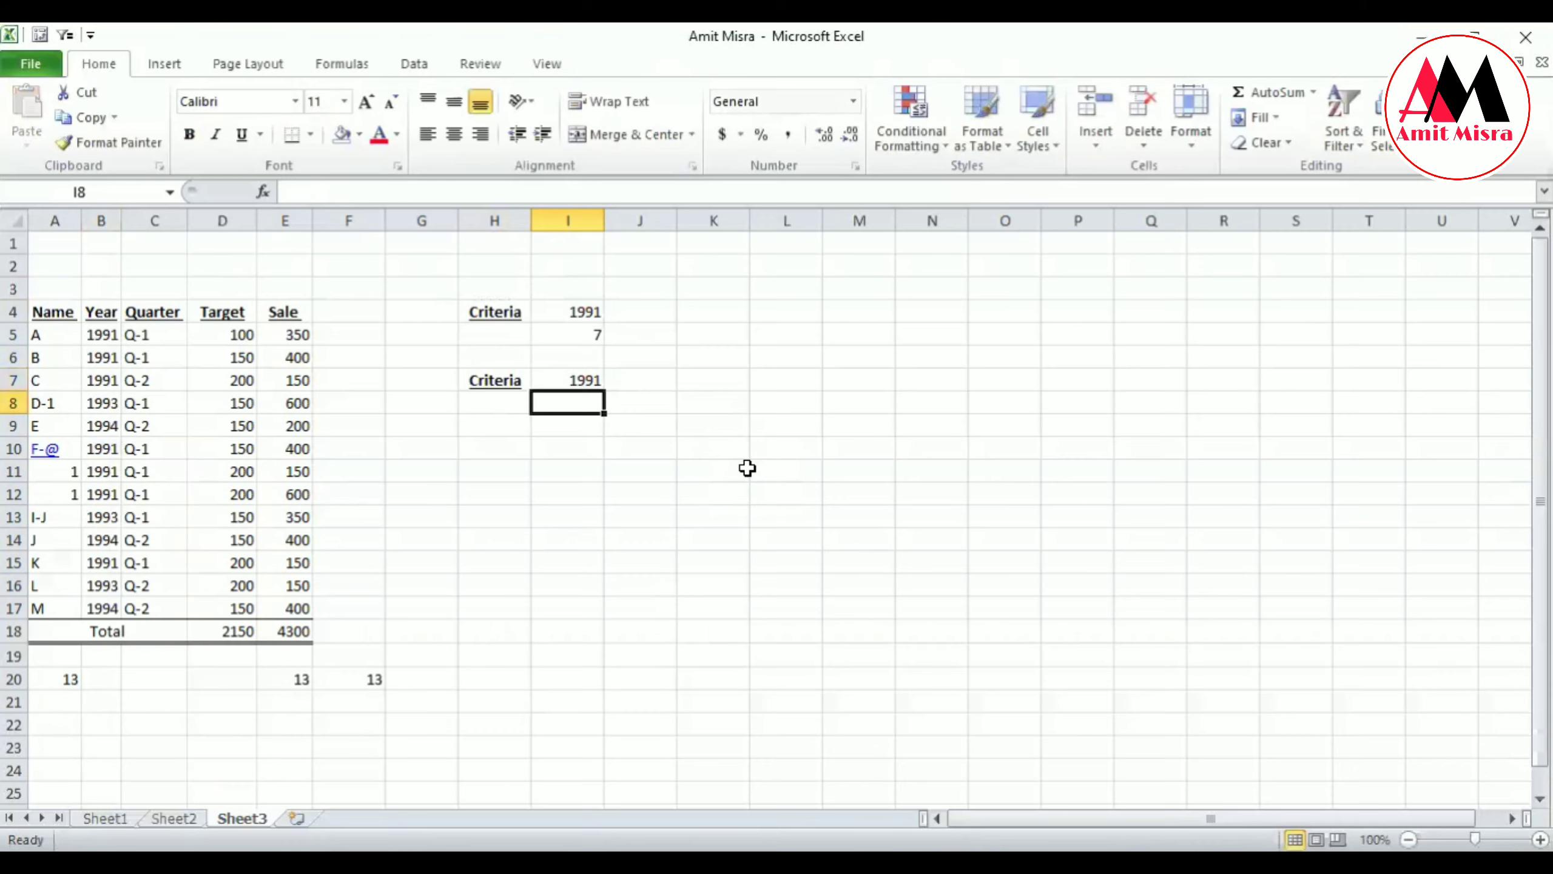
Step: Count the Year entries matching the criterion in I7 by entering =COUNTIFS($B$5:$B$17,I7) in cell I8
{"action": "type", "text": "="}
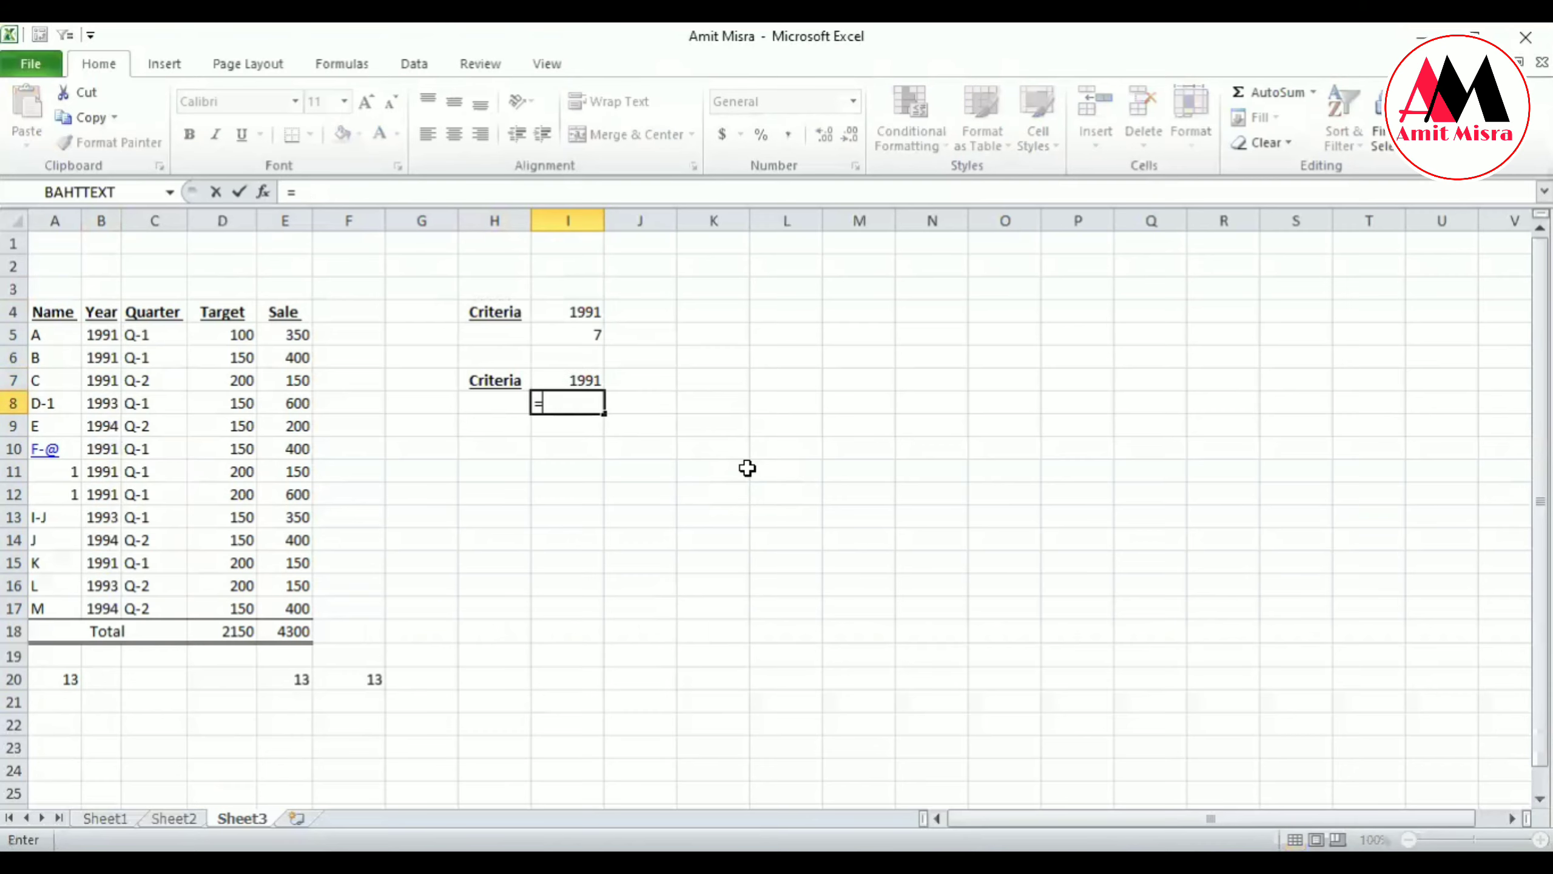
{"action": "type", "text": "c"}
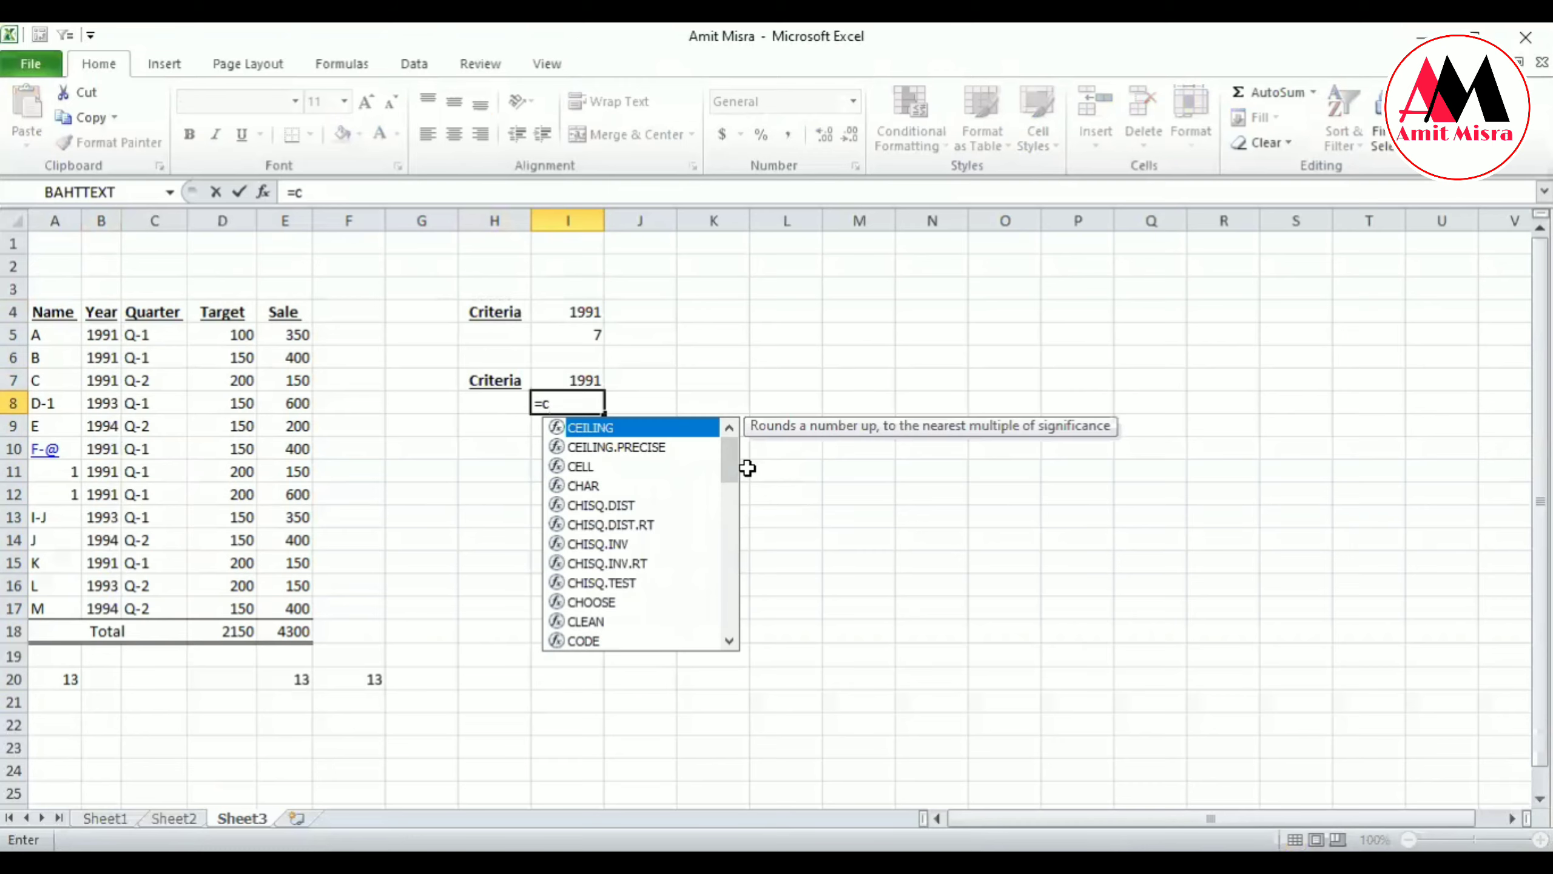
{"action": "type", "text": "ount"}
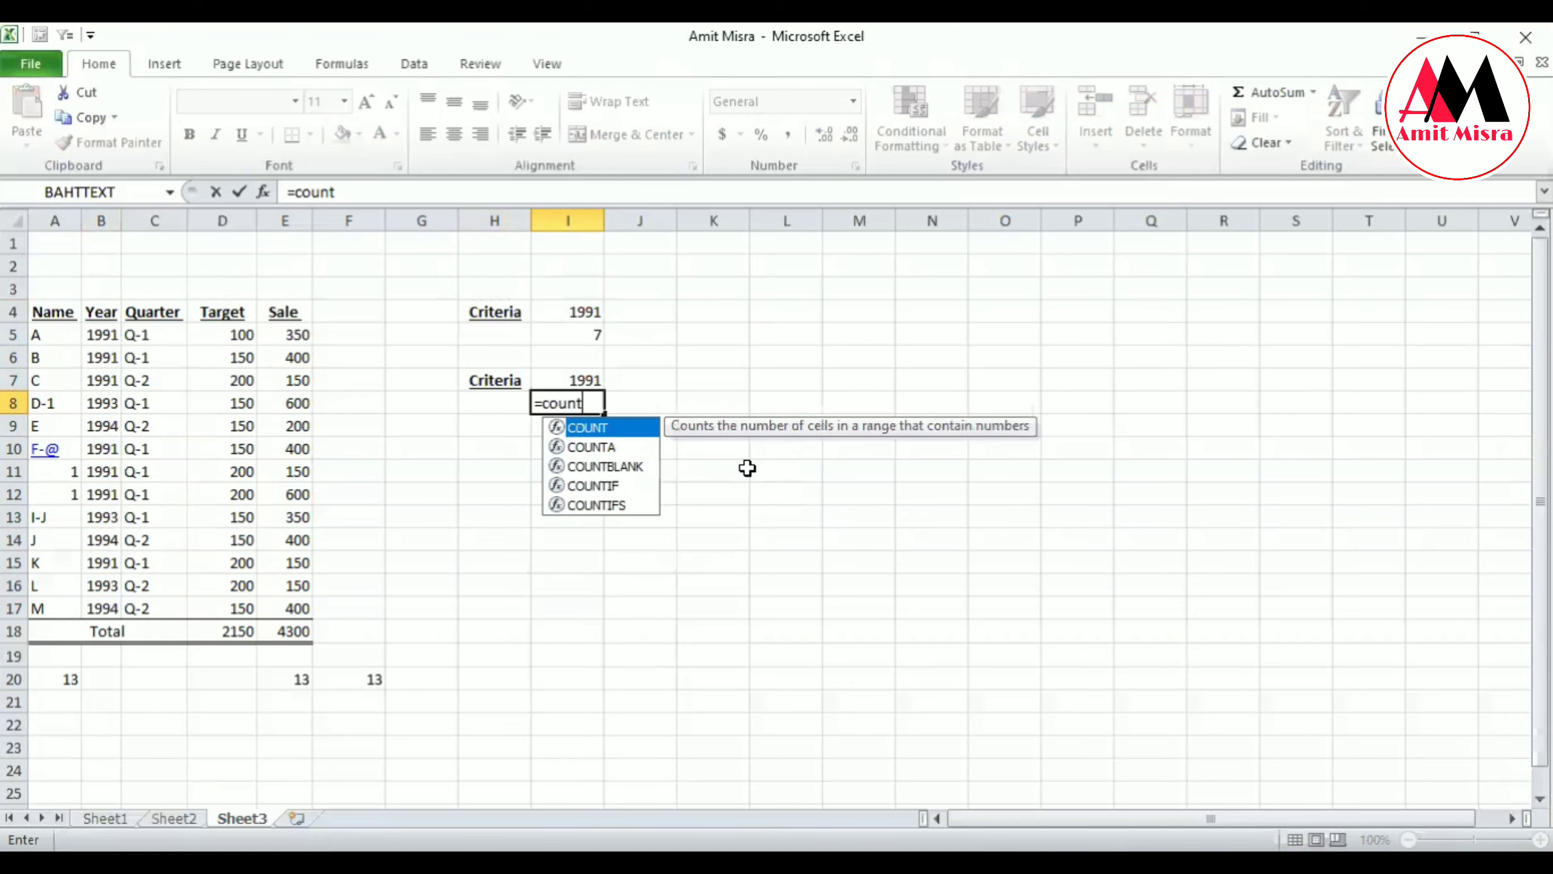
{"action": "type", "text": "ifs("}
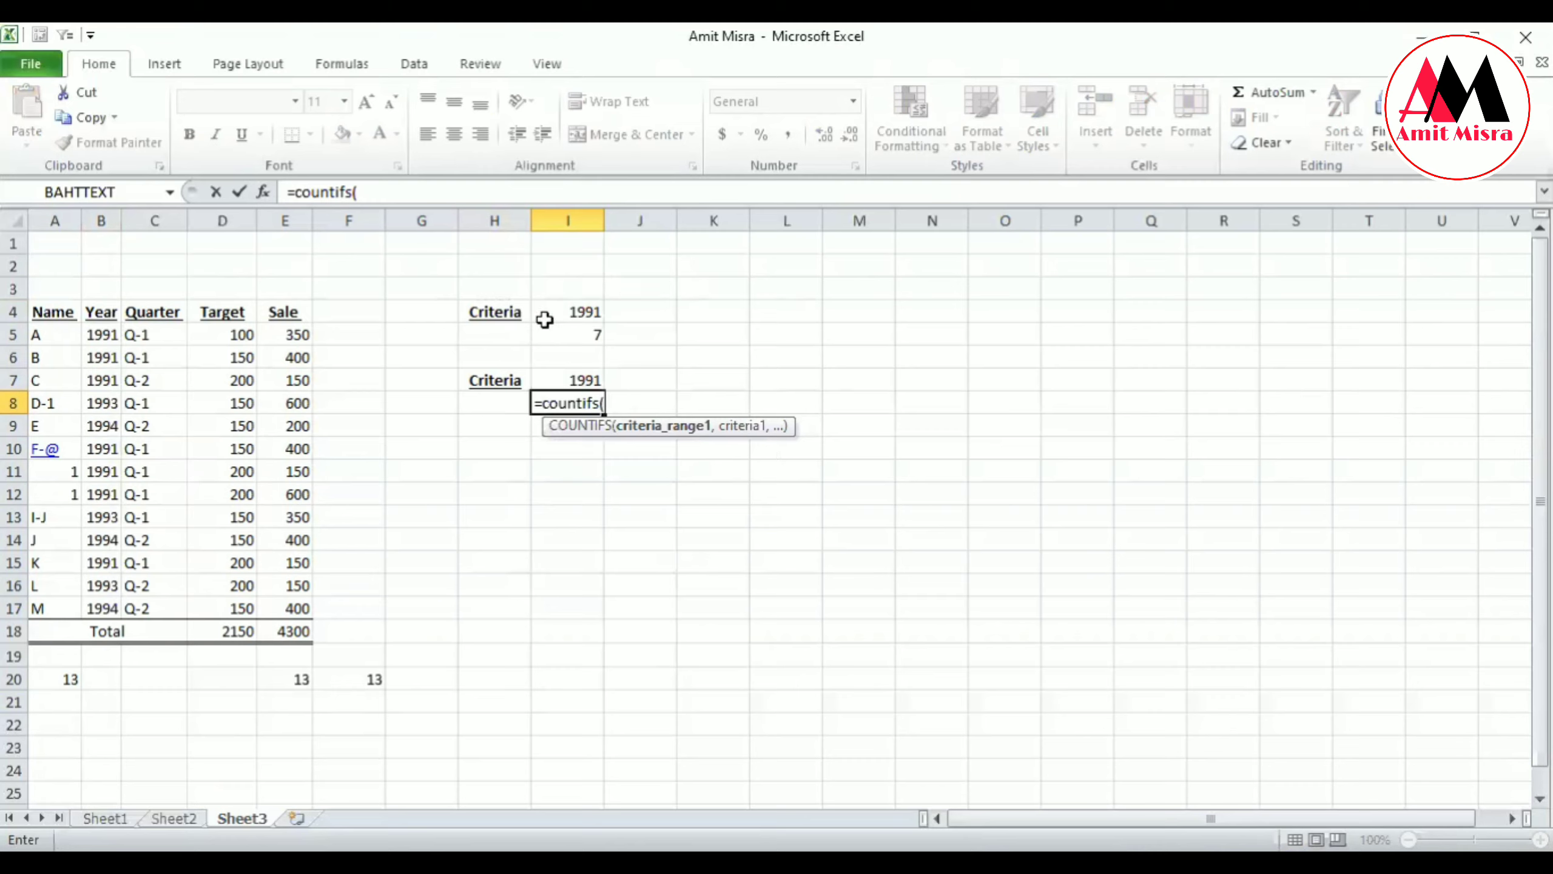
{"action": "left_click_drag", "start_coordinate": [101, 335], "coordinate": [105, 602]}
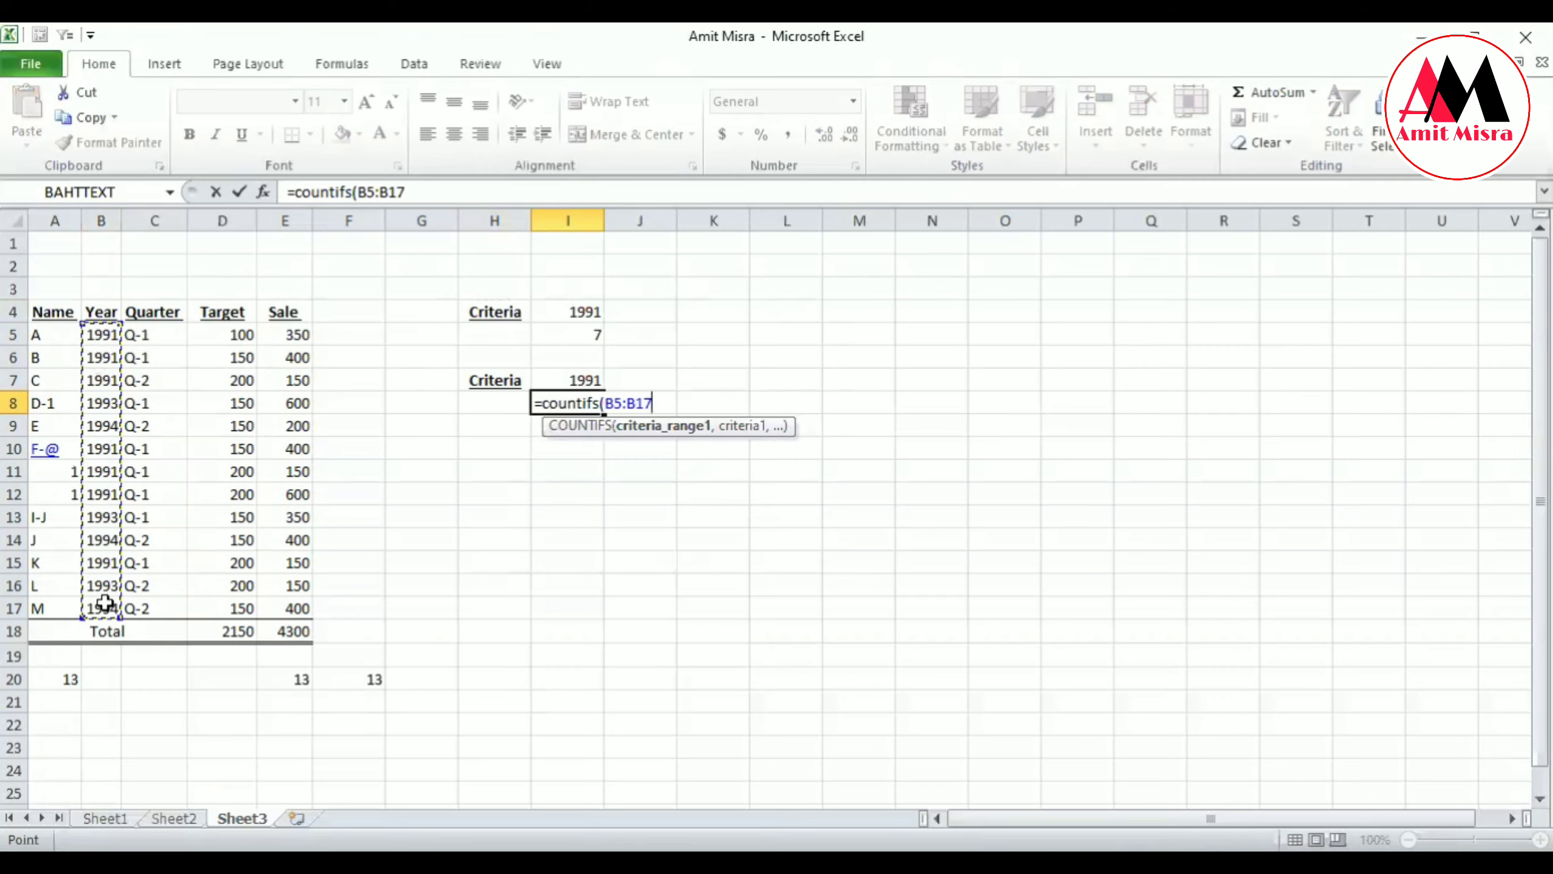
{"action": "key", "text": "F4"}
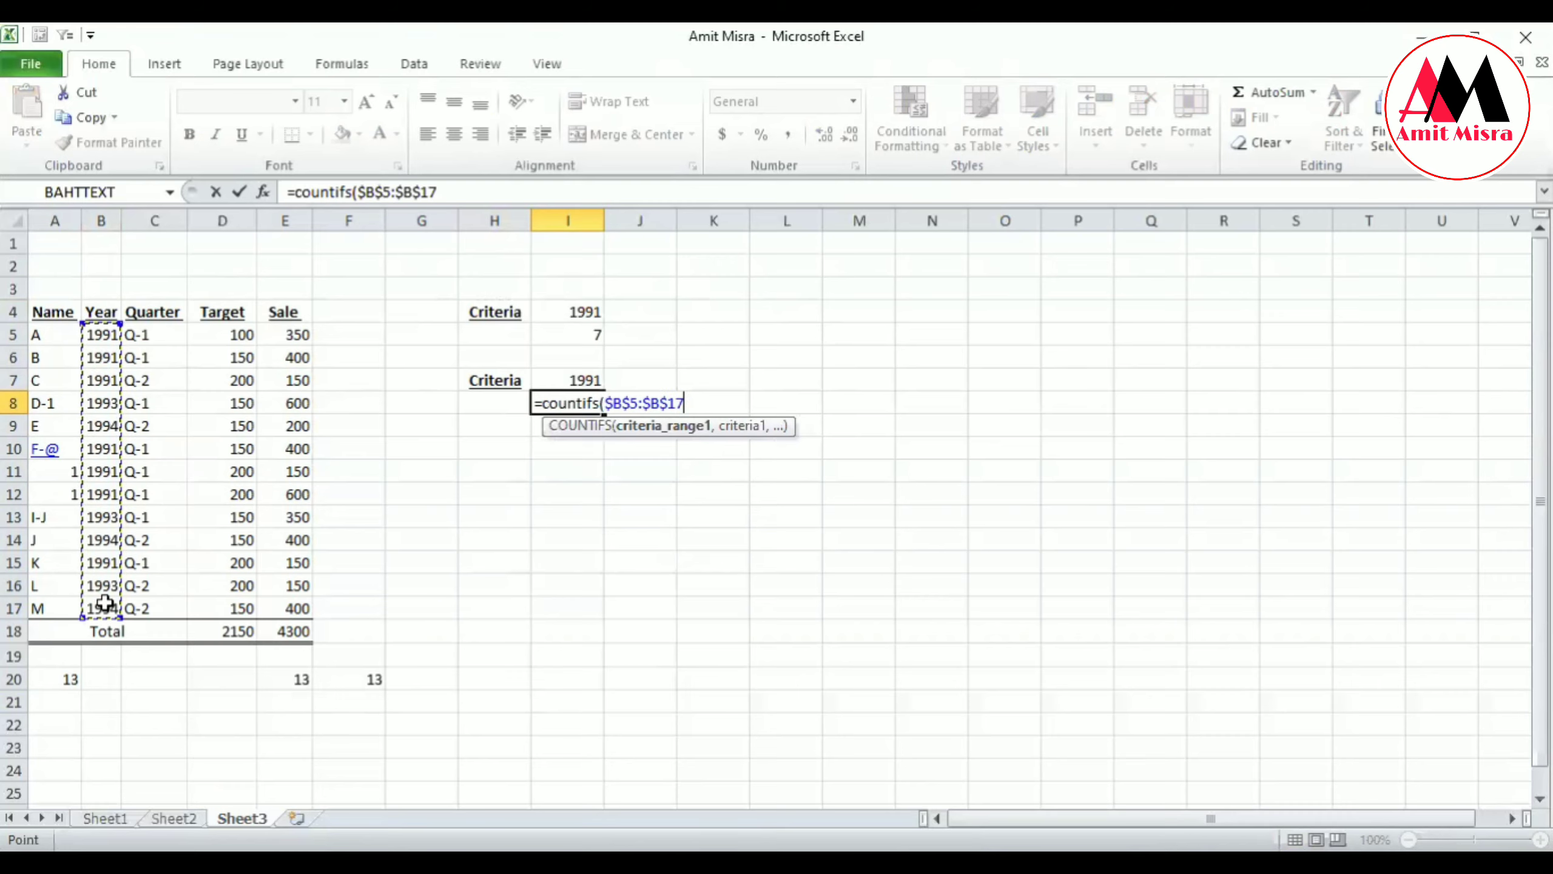
{"action": "type", "text": ","}
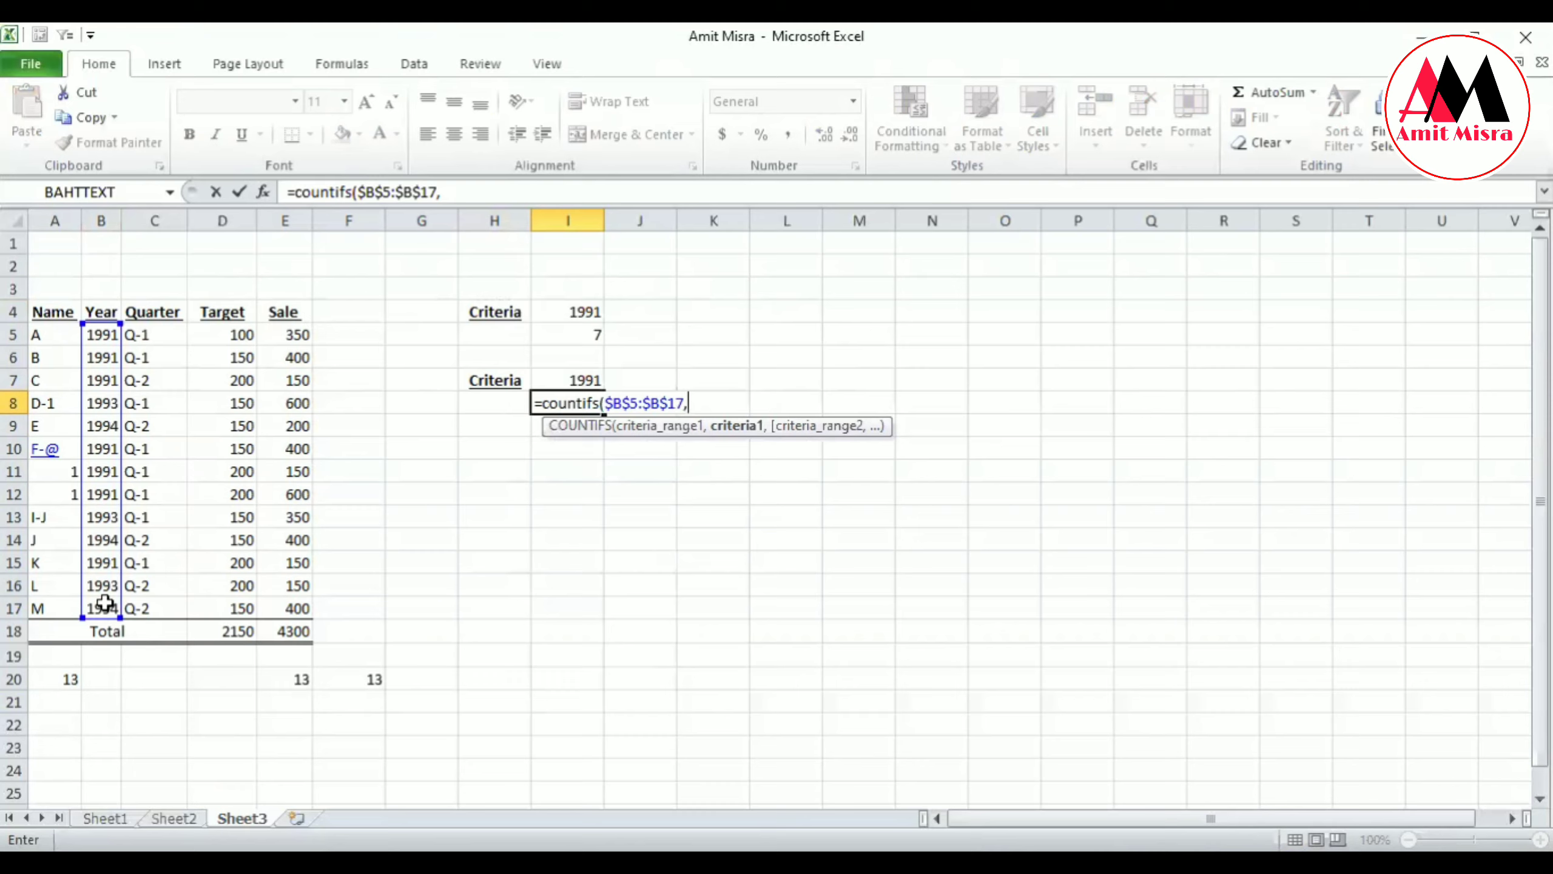
{"action": "left_click", "coordinate": [587, 381]}
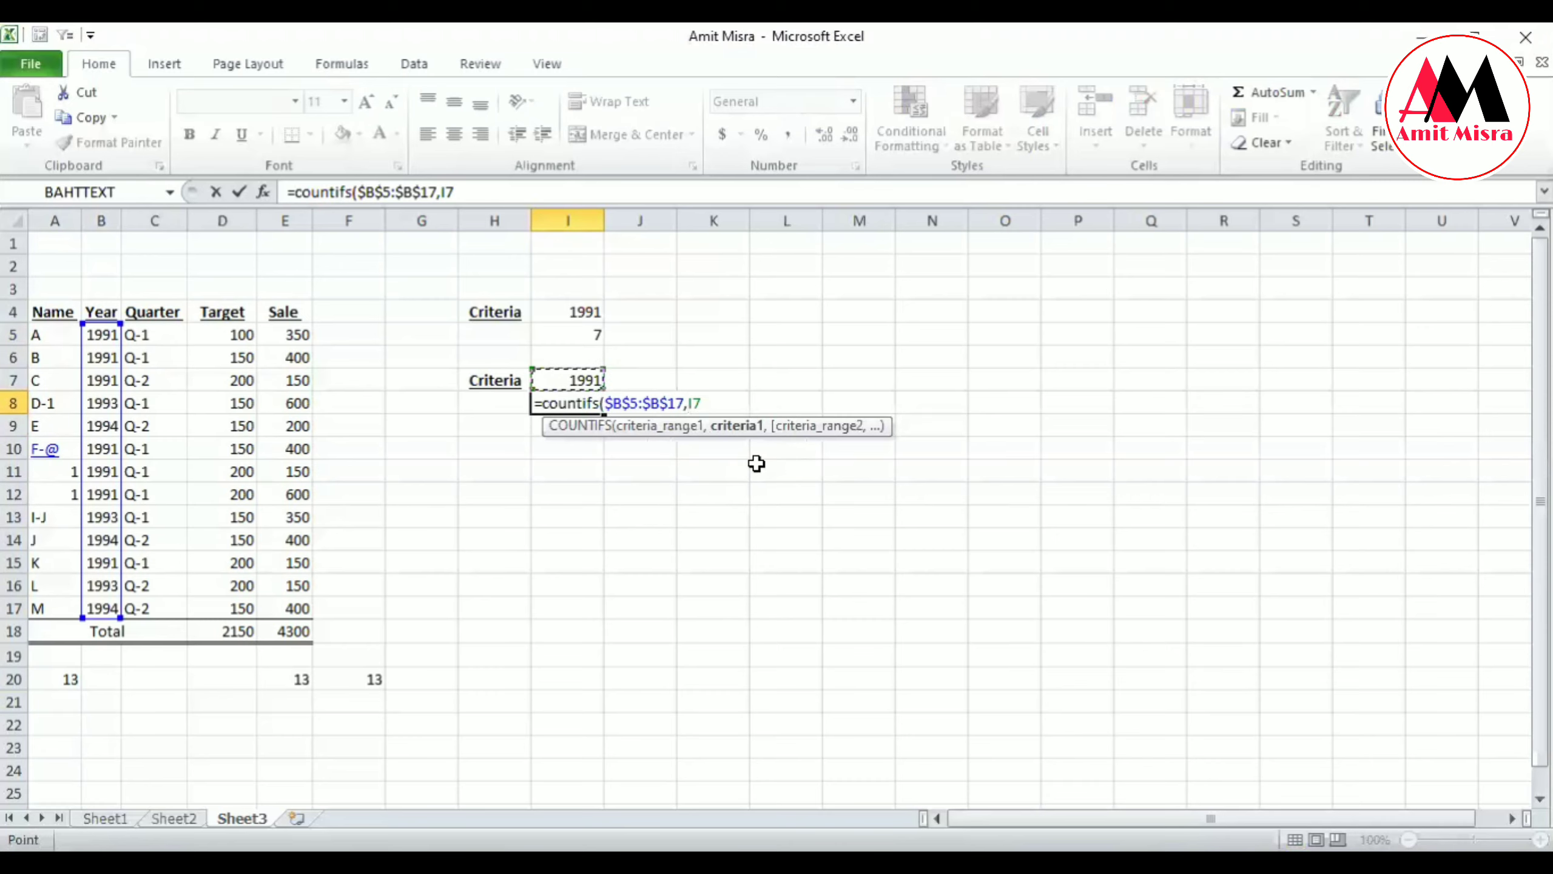
{"action": "type", "text": ")"}
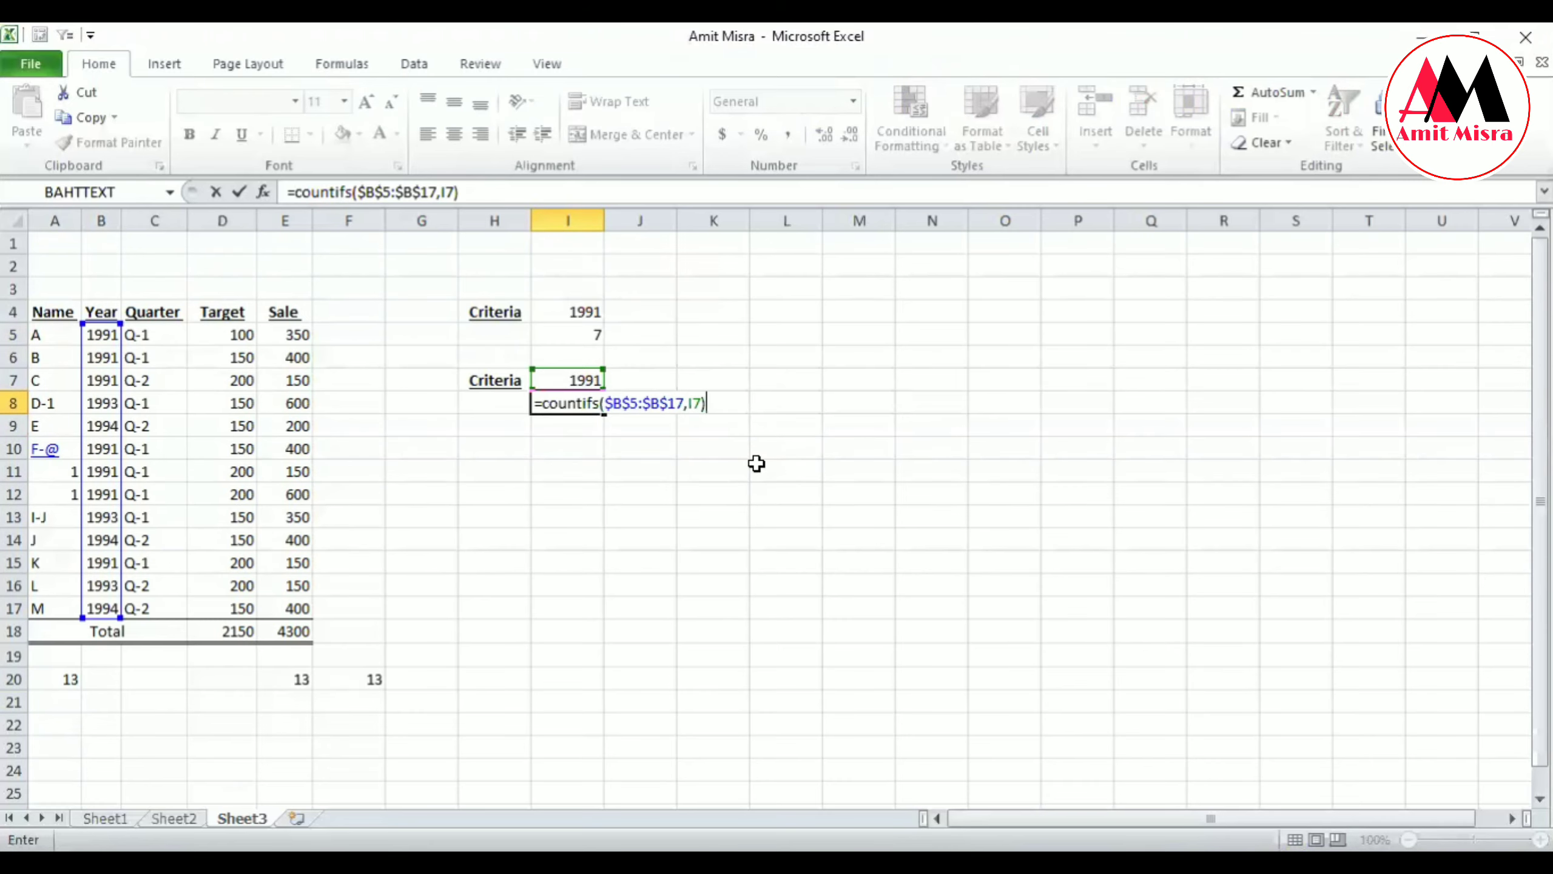
{"action": "key", "text": "Return"}
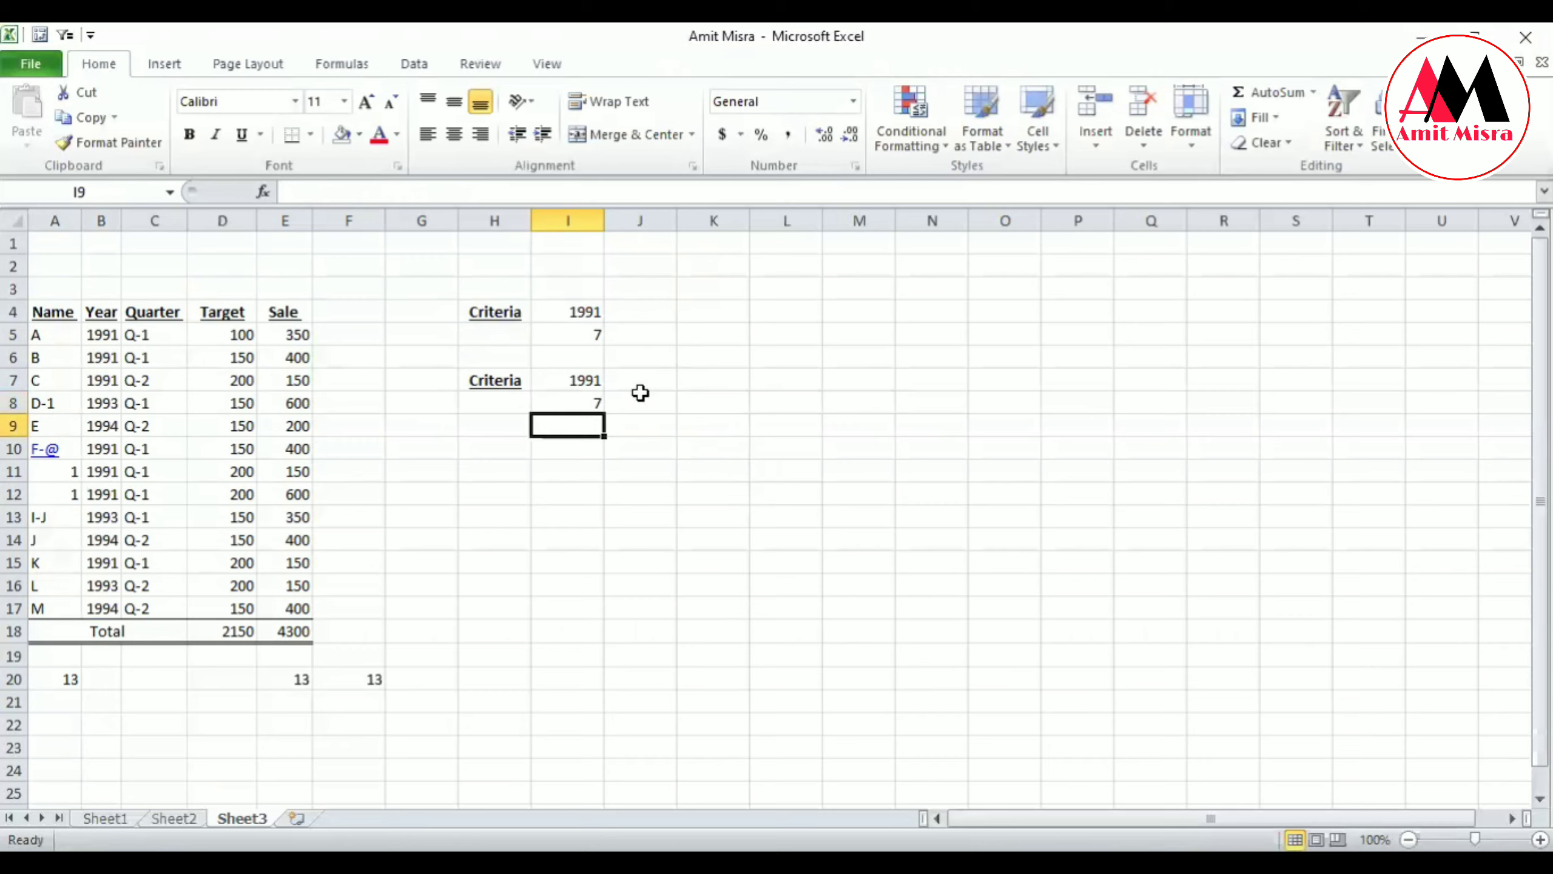
Step: Enter 150 in cell J7 as a second criterion beside the year 1991
{"action": "left_click", "coordinate": [639, 382]}
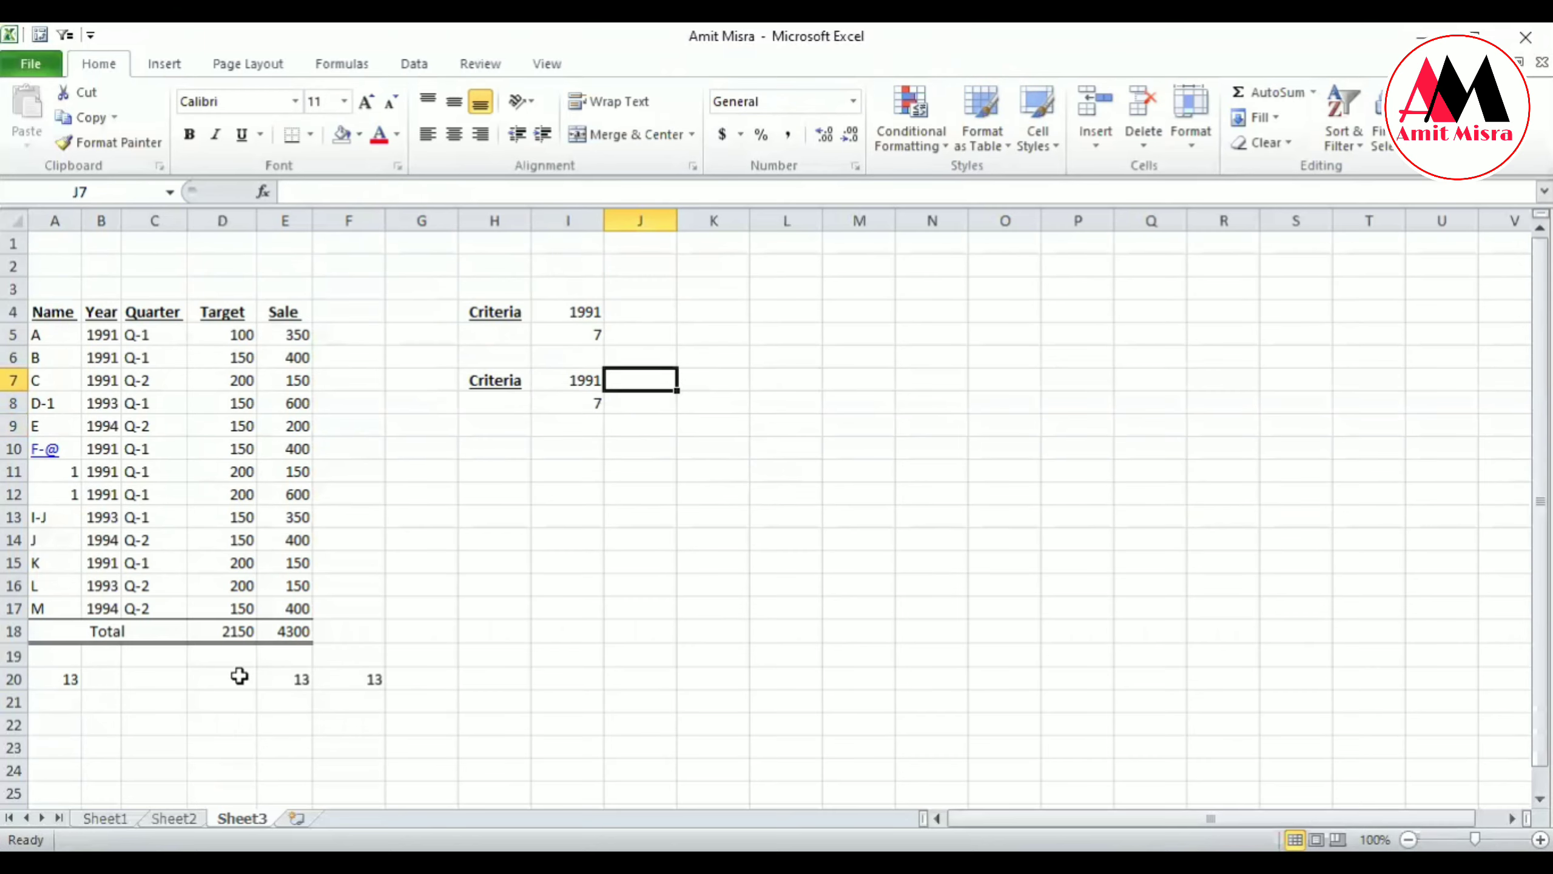
{"action": "type", "text": "150"}
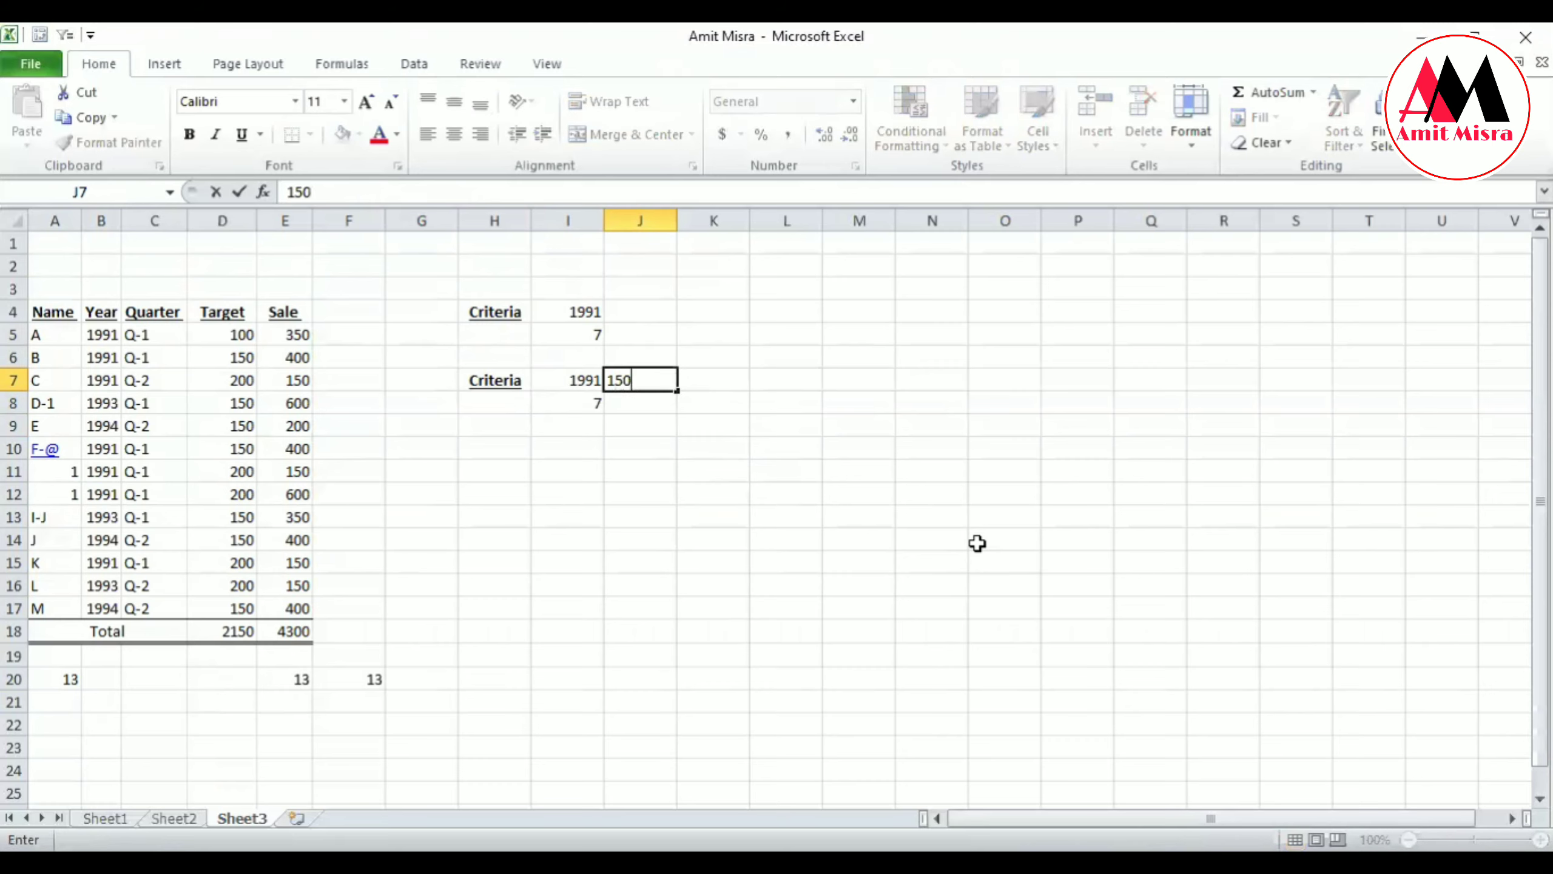
{"action": "key", "text": "Tab"}
Step: Start a COUNTIFS formula in cell J8 with the absolute Year range $B$5:$B$17 and the criterion in I7
{"action": "key", "text": "Down"}
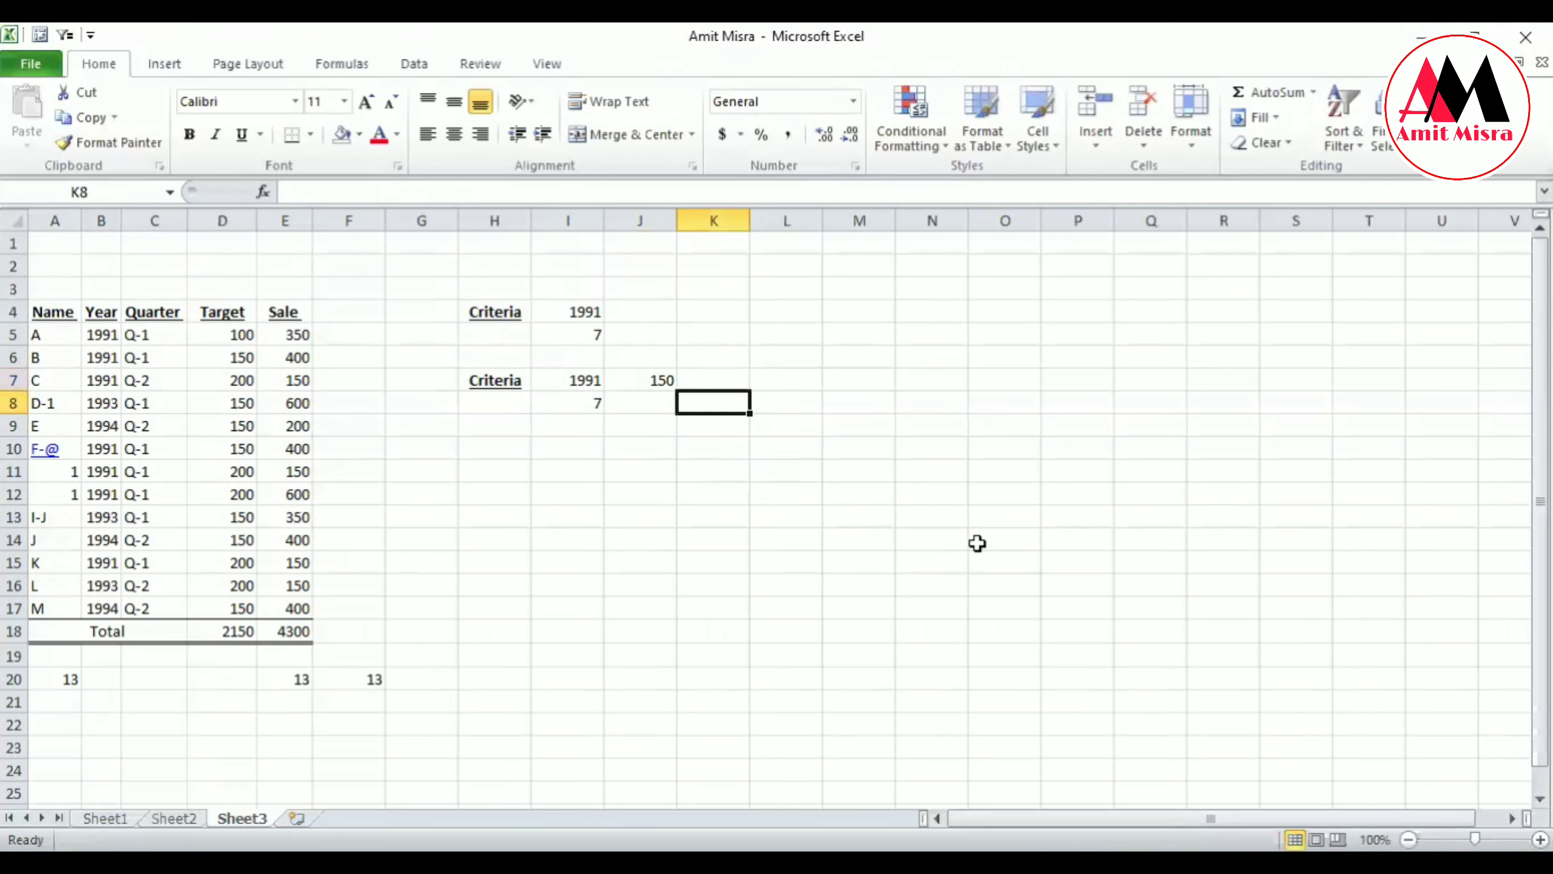
{"action": "key", "text": "Left"}
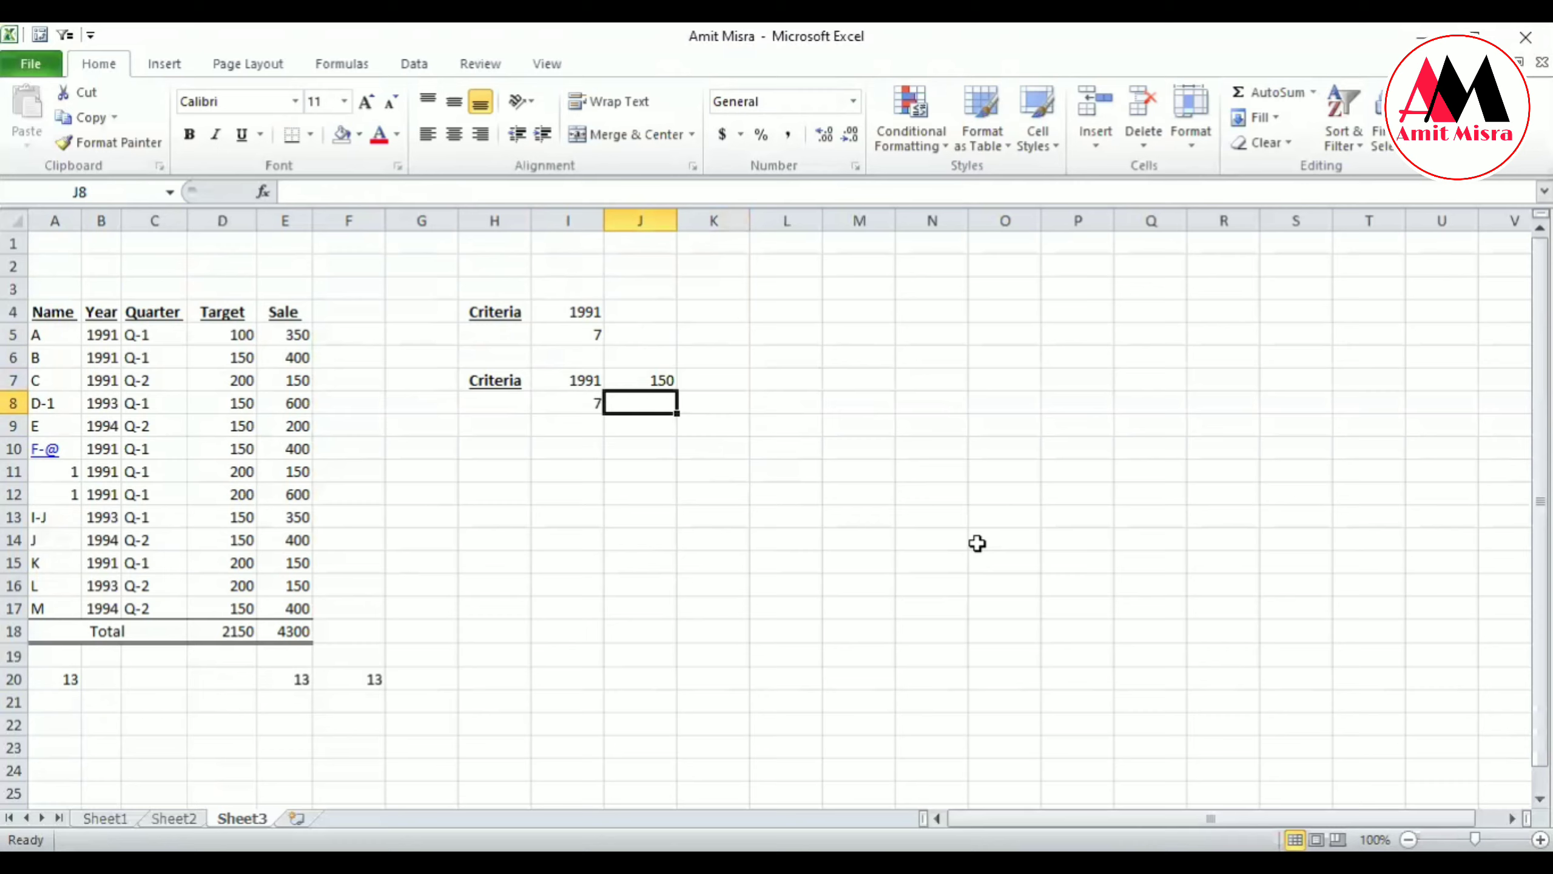
{"action": "type", "text": "="}
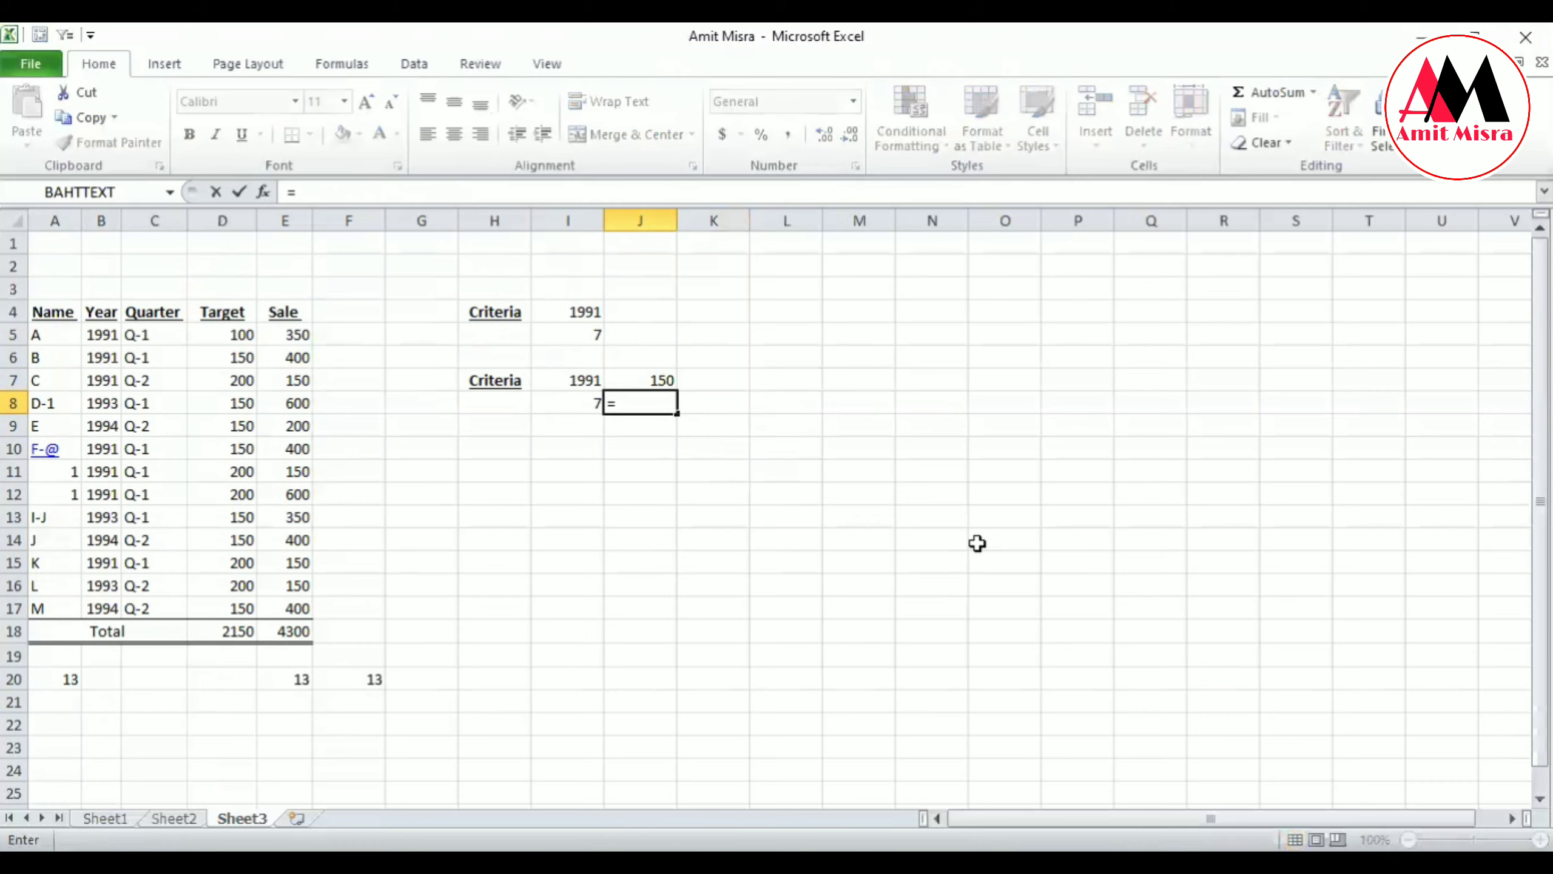
{"action": "type", "text": "c"}
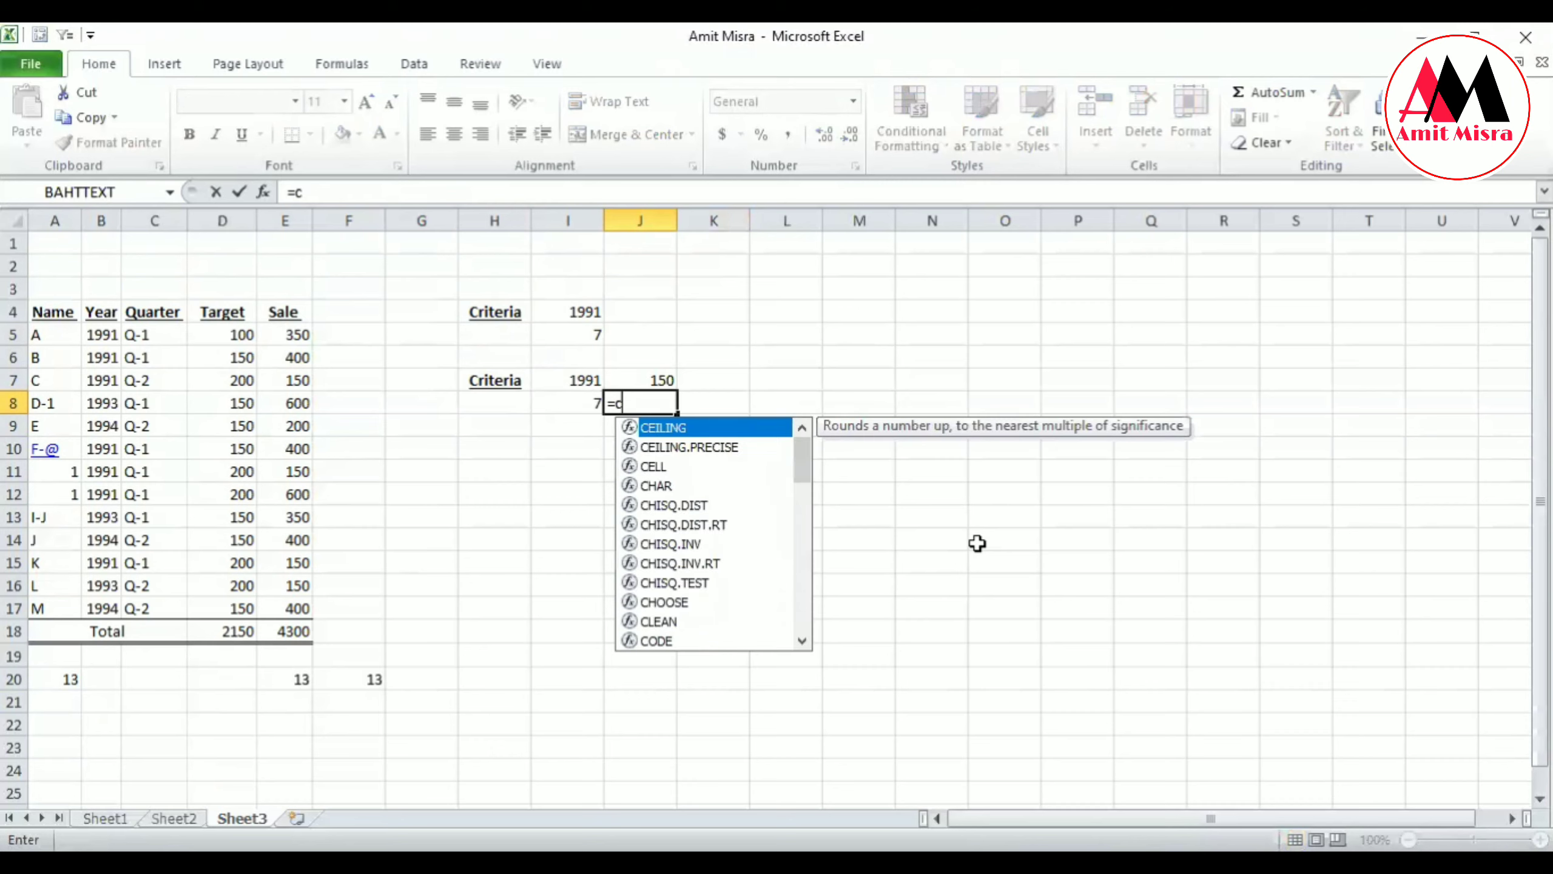
{"action": "type", "text": "ount"}
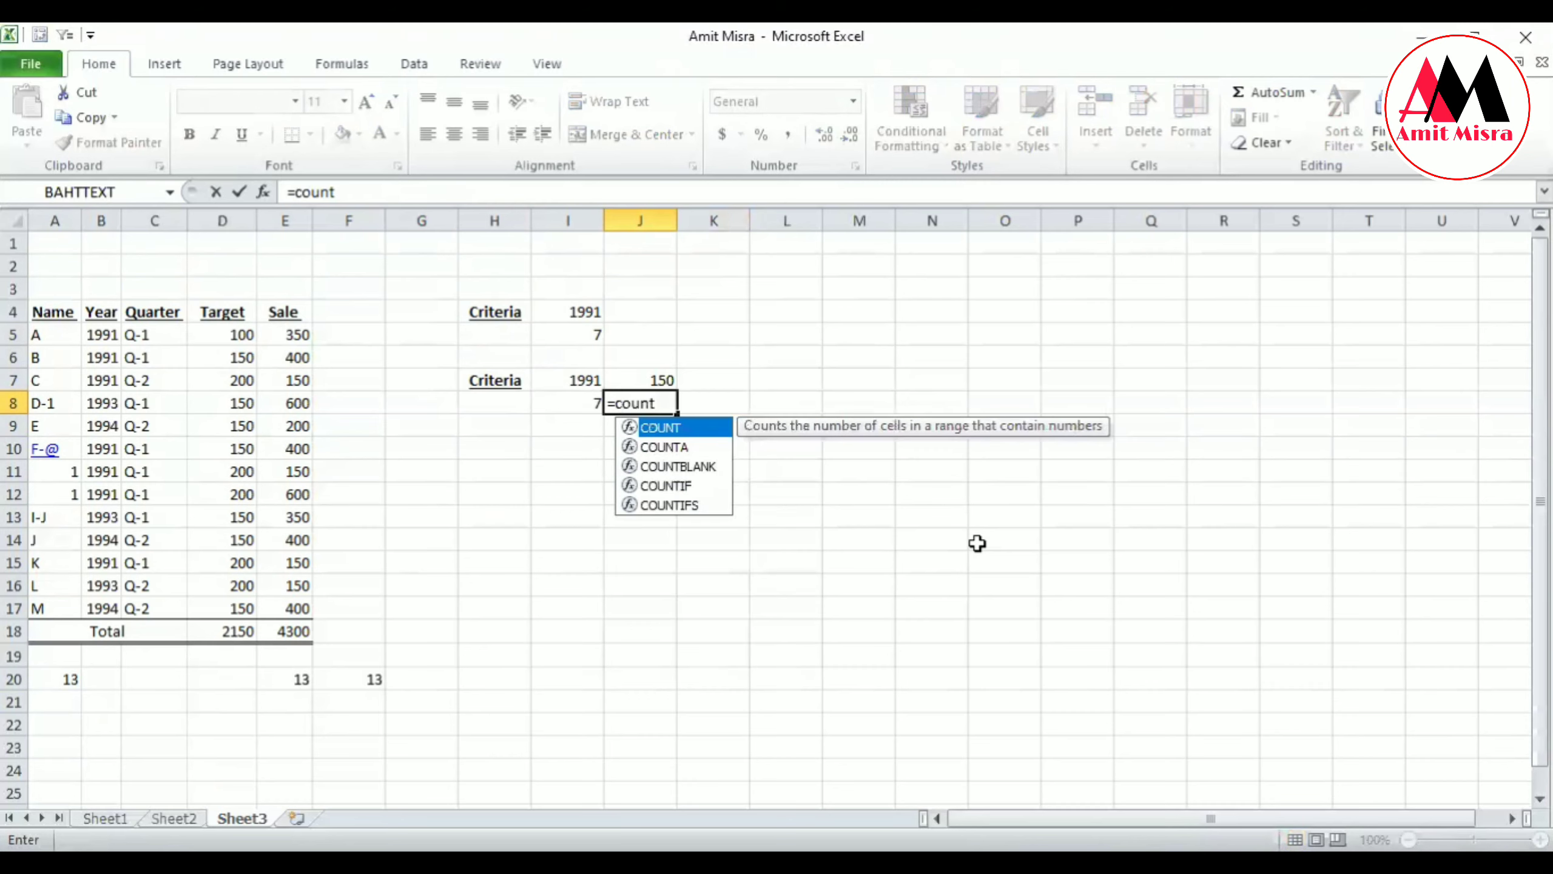
{"action": "type", "text": "ifs("}
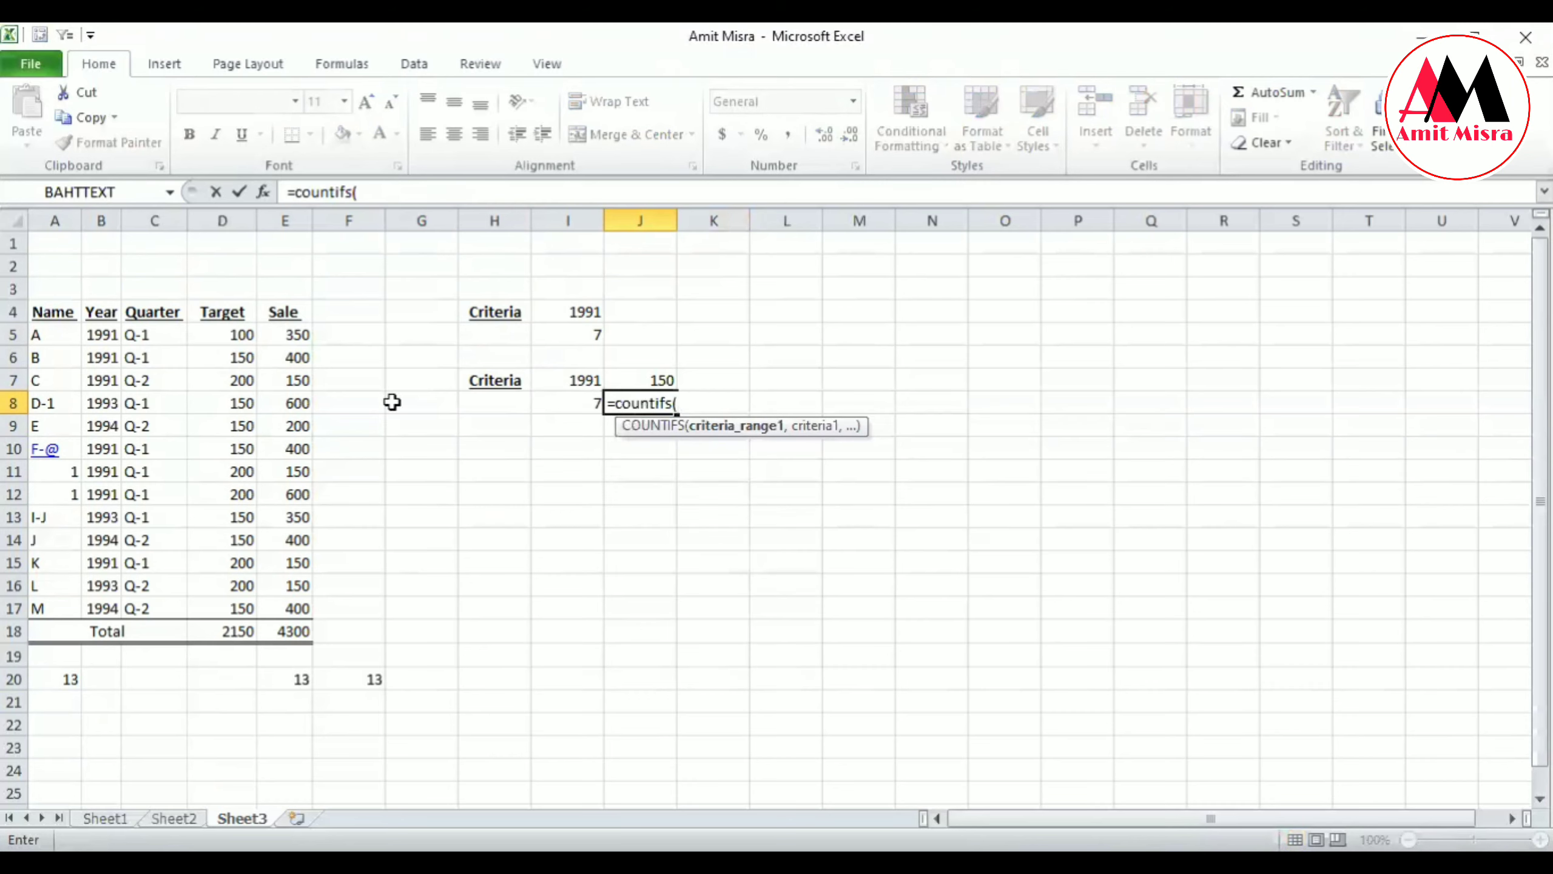
{"action": "left_click_drag", "start_coordinate": [96, 332], "coordinate": [101, 606]}
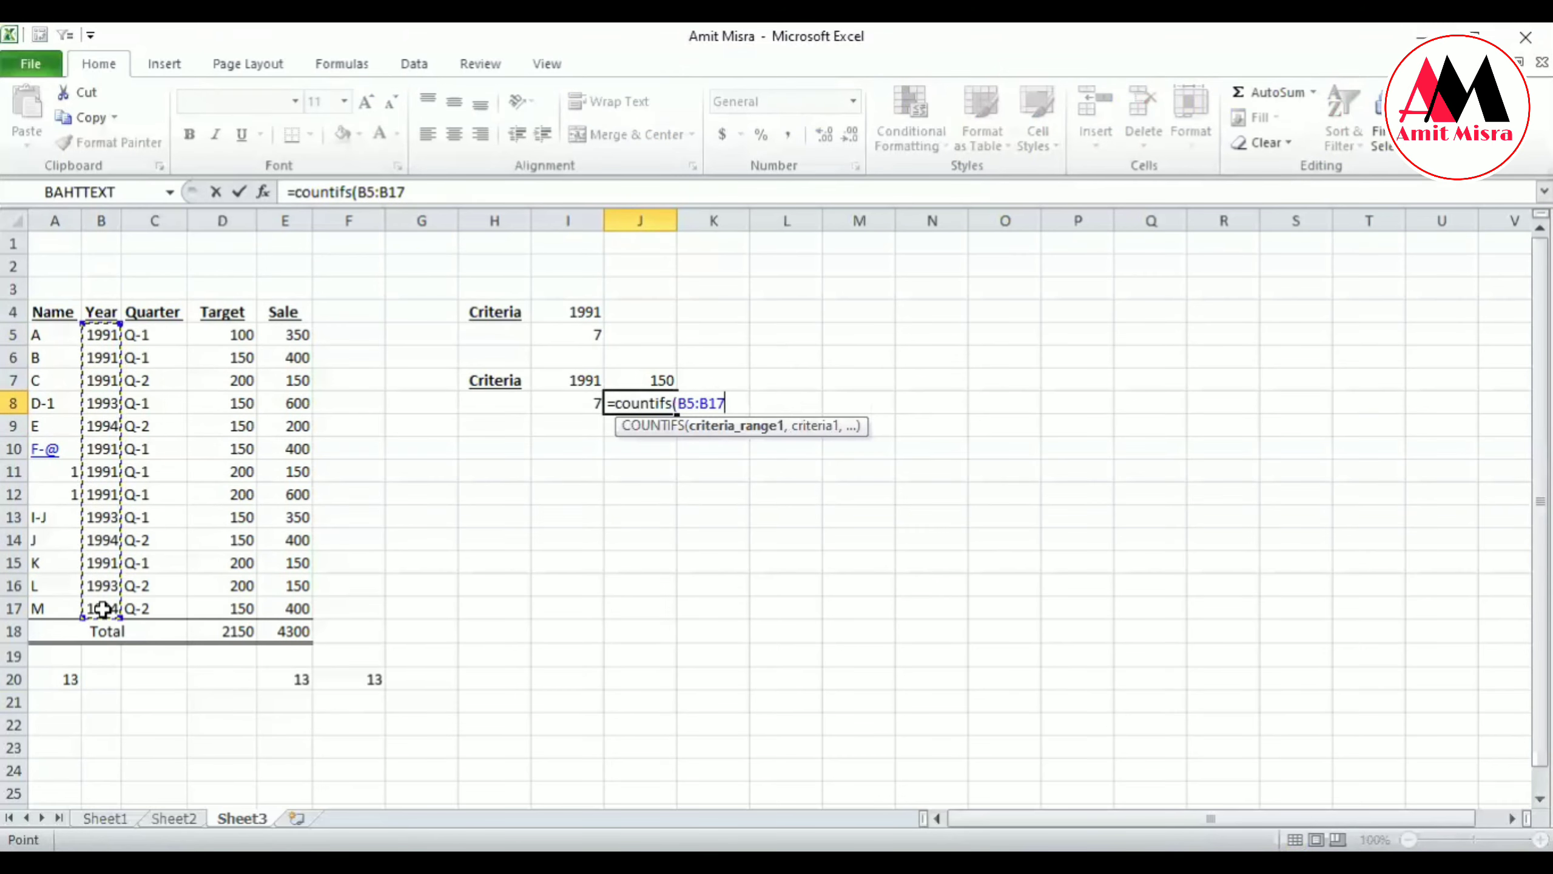
{"action": "key", "text": "F4"}
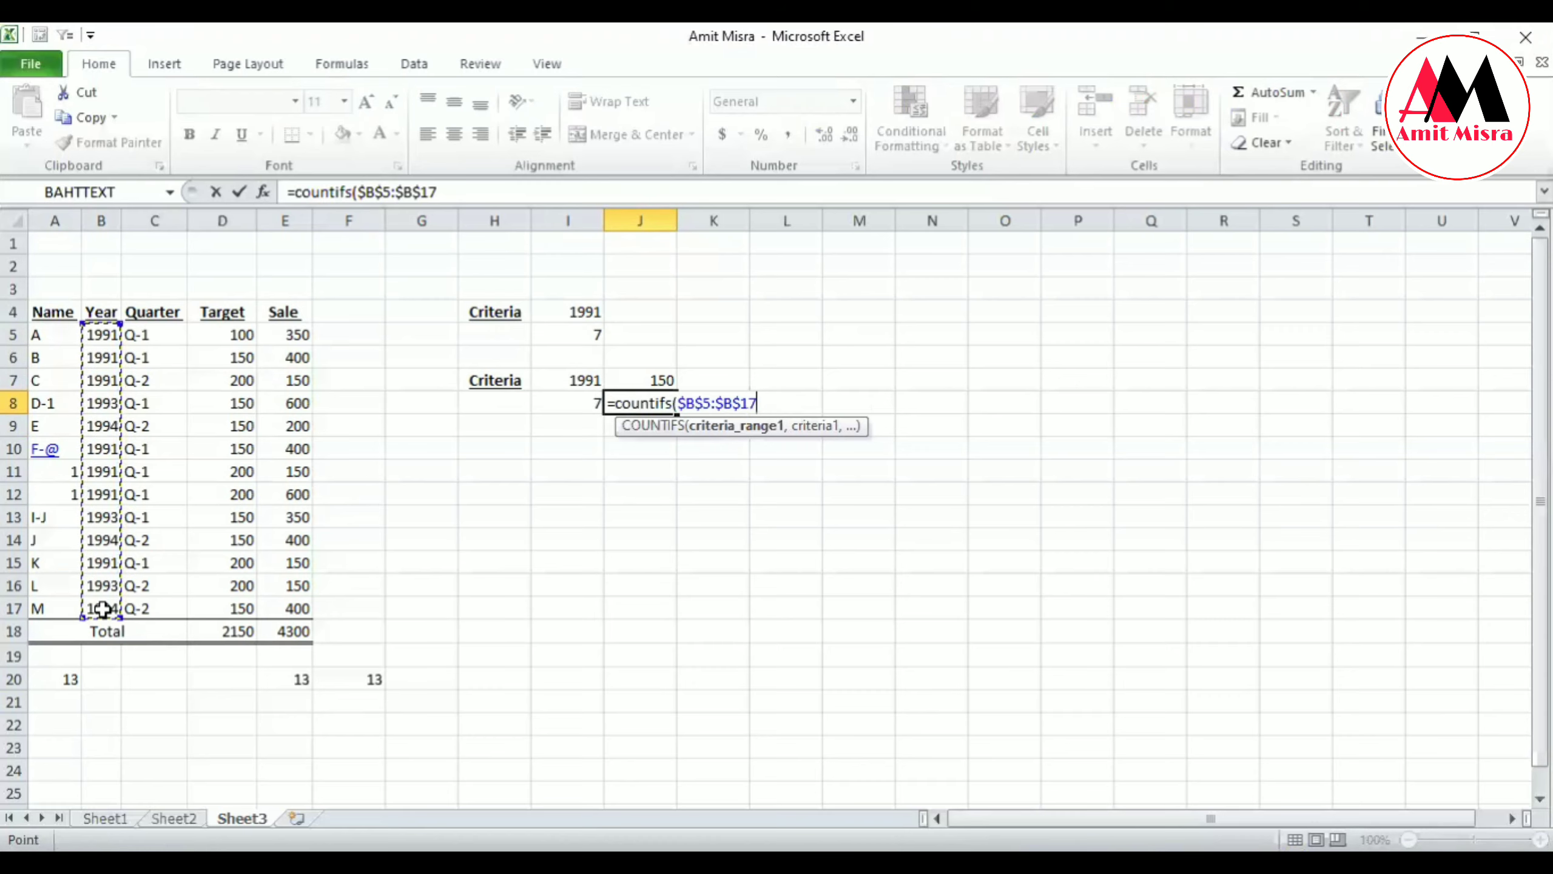
{"action": "type", "text": ","}
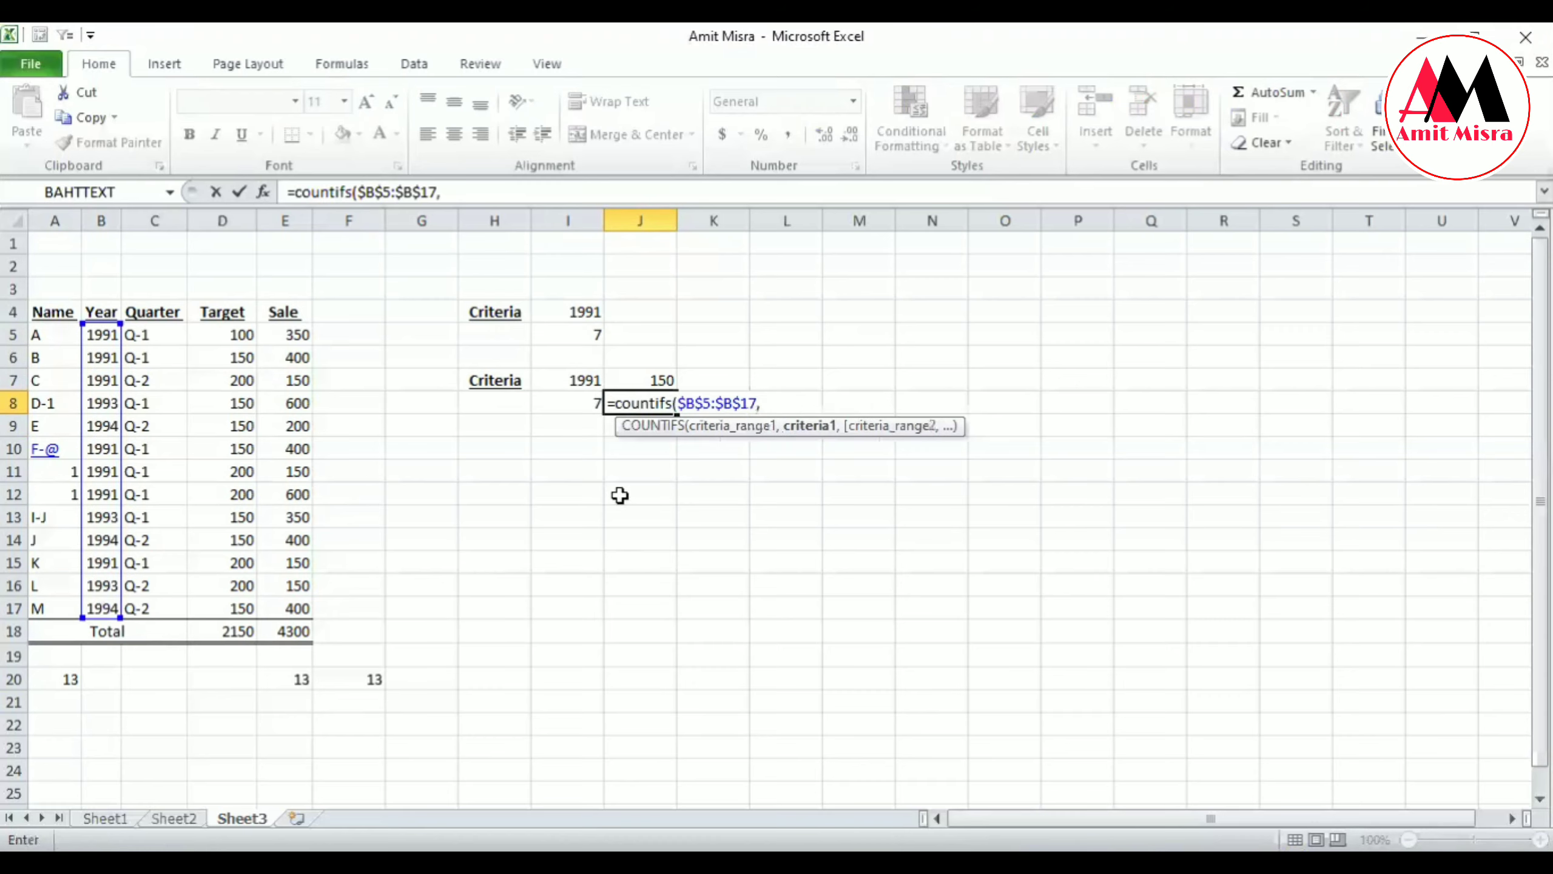
{"action": "left_click", "coordinate": [588, 380]}
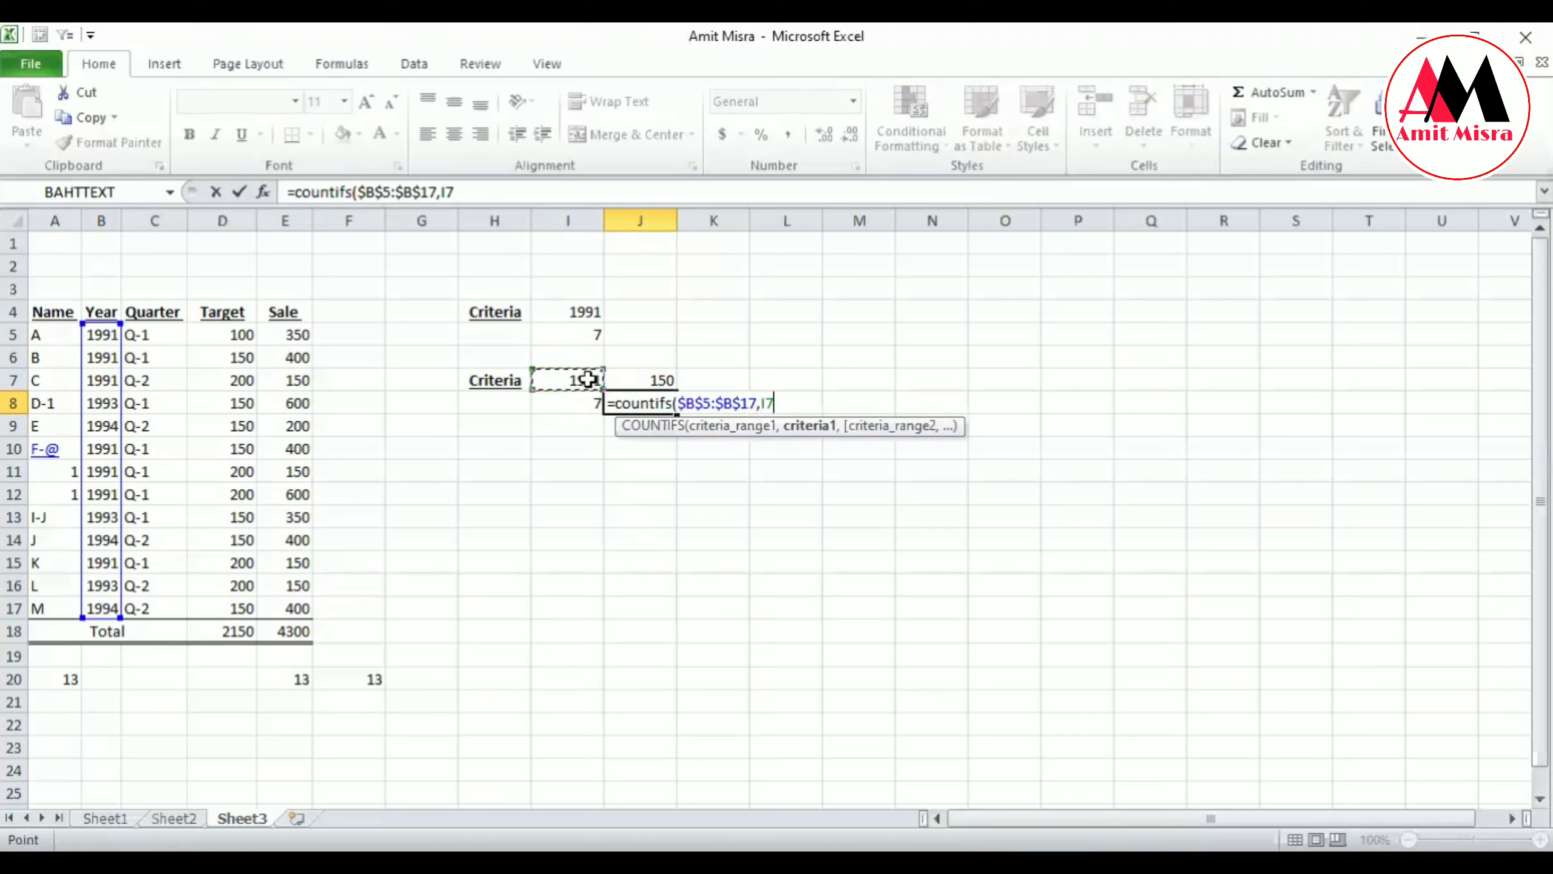
Step: Add the absolute Target range $D$5:$D$17 with criterion J7 to the J8 formula and complete it
{"action": "type", "text": ","}
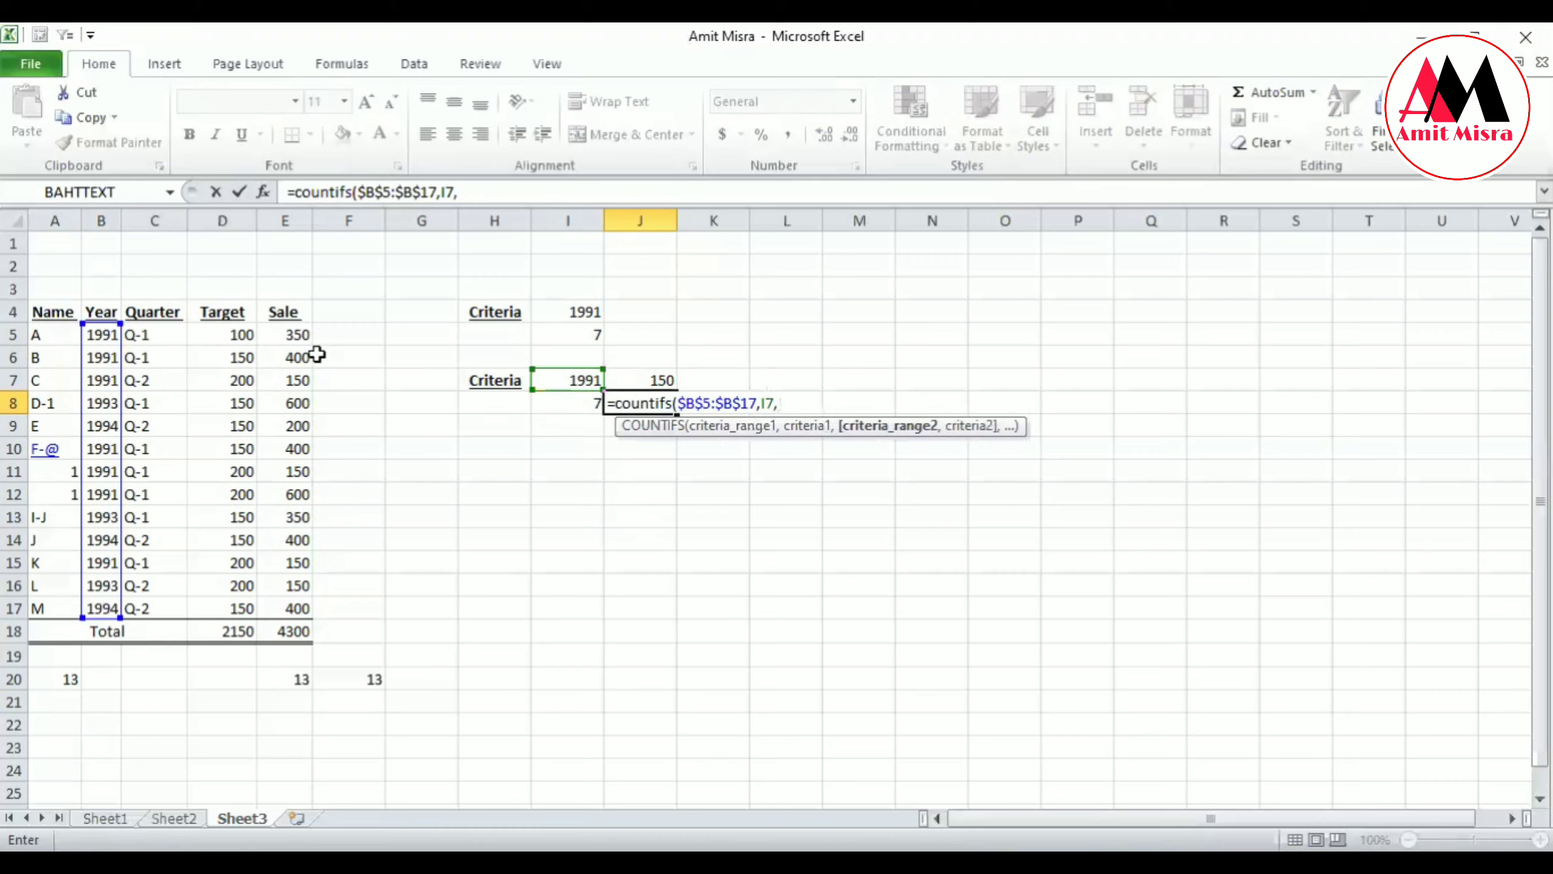
{"action": "left_click_drag", "start_coordinate": [232, 335], "coordinate": [234, 606]}
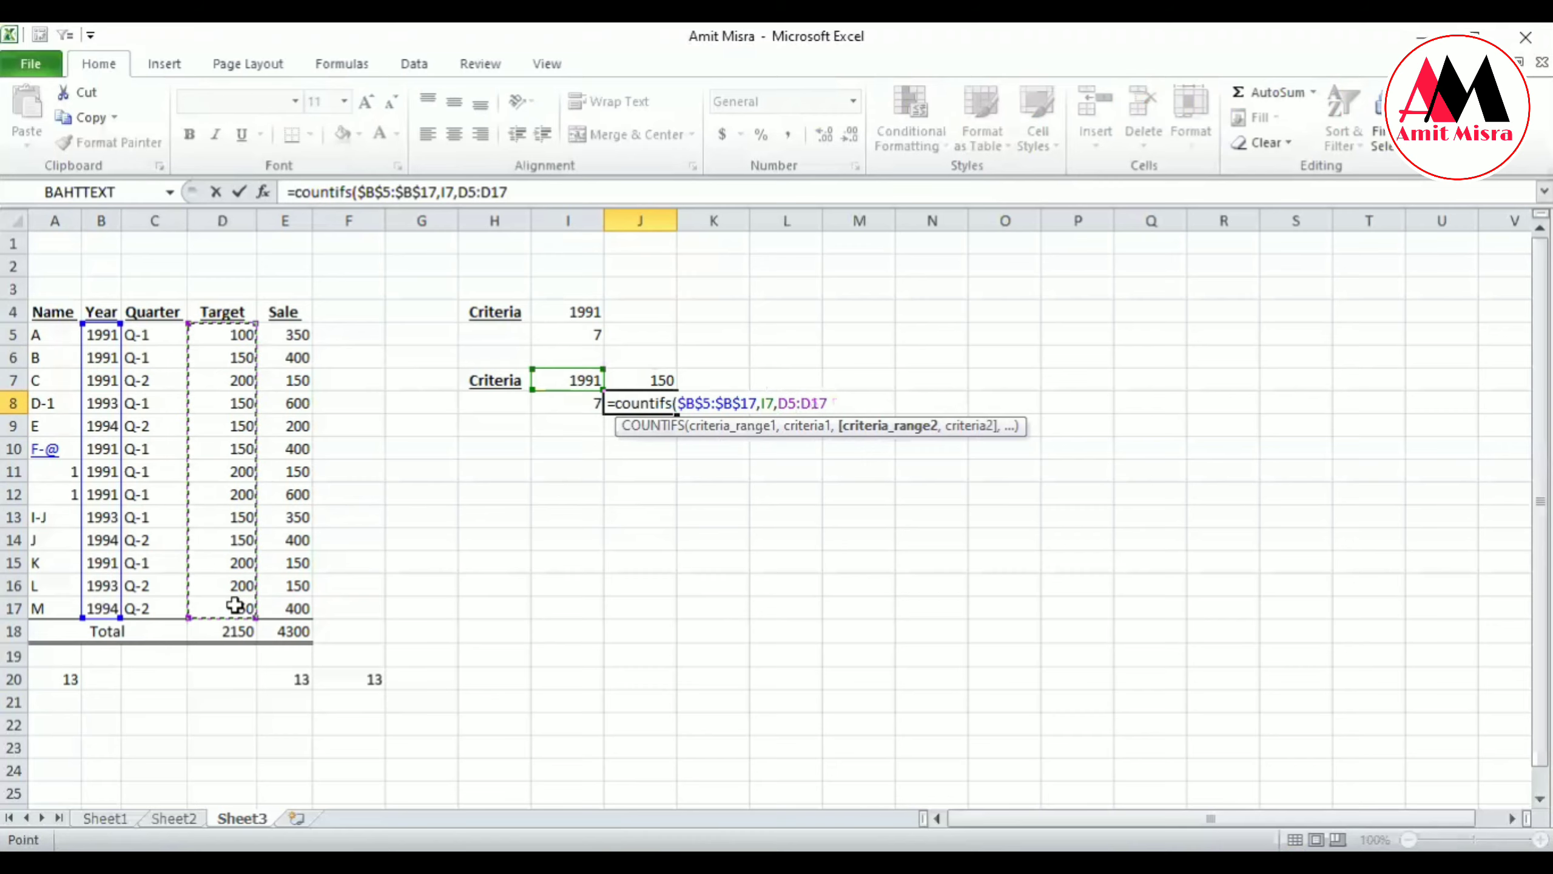
{"action": "key", "text": "F4"}
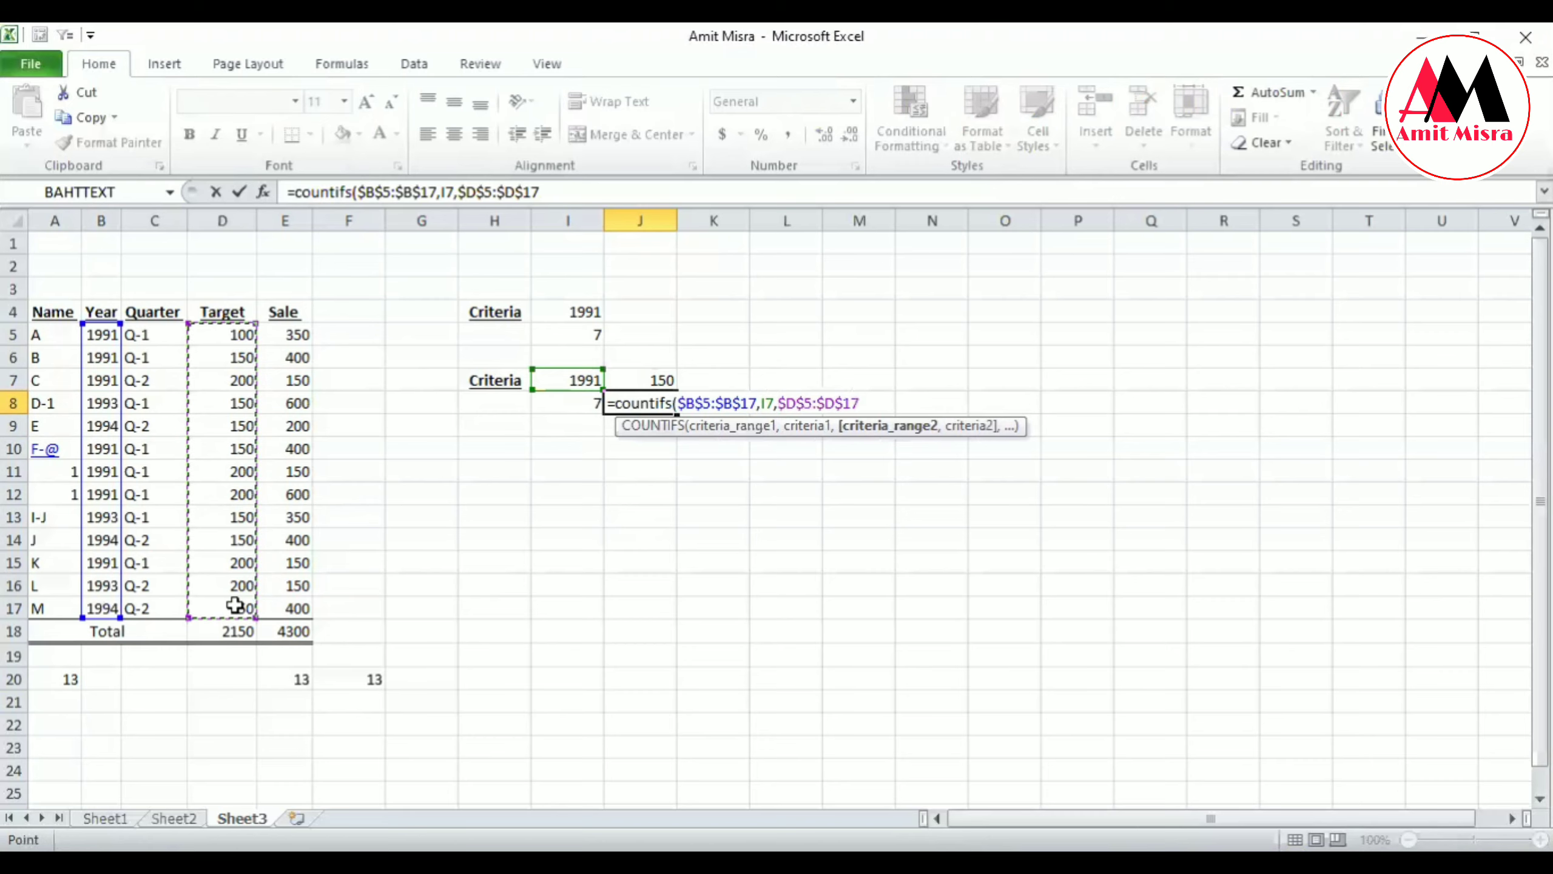
{"action": "type", "text": ","}
{"action": "left_click", "coordinate": [661, 375]}
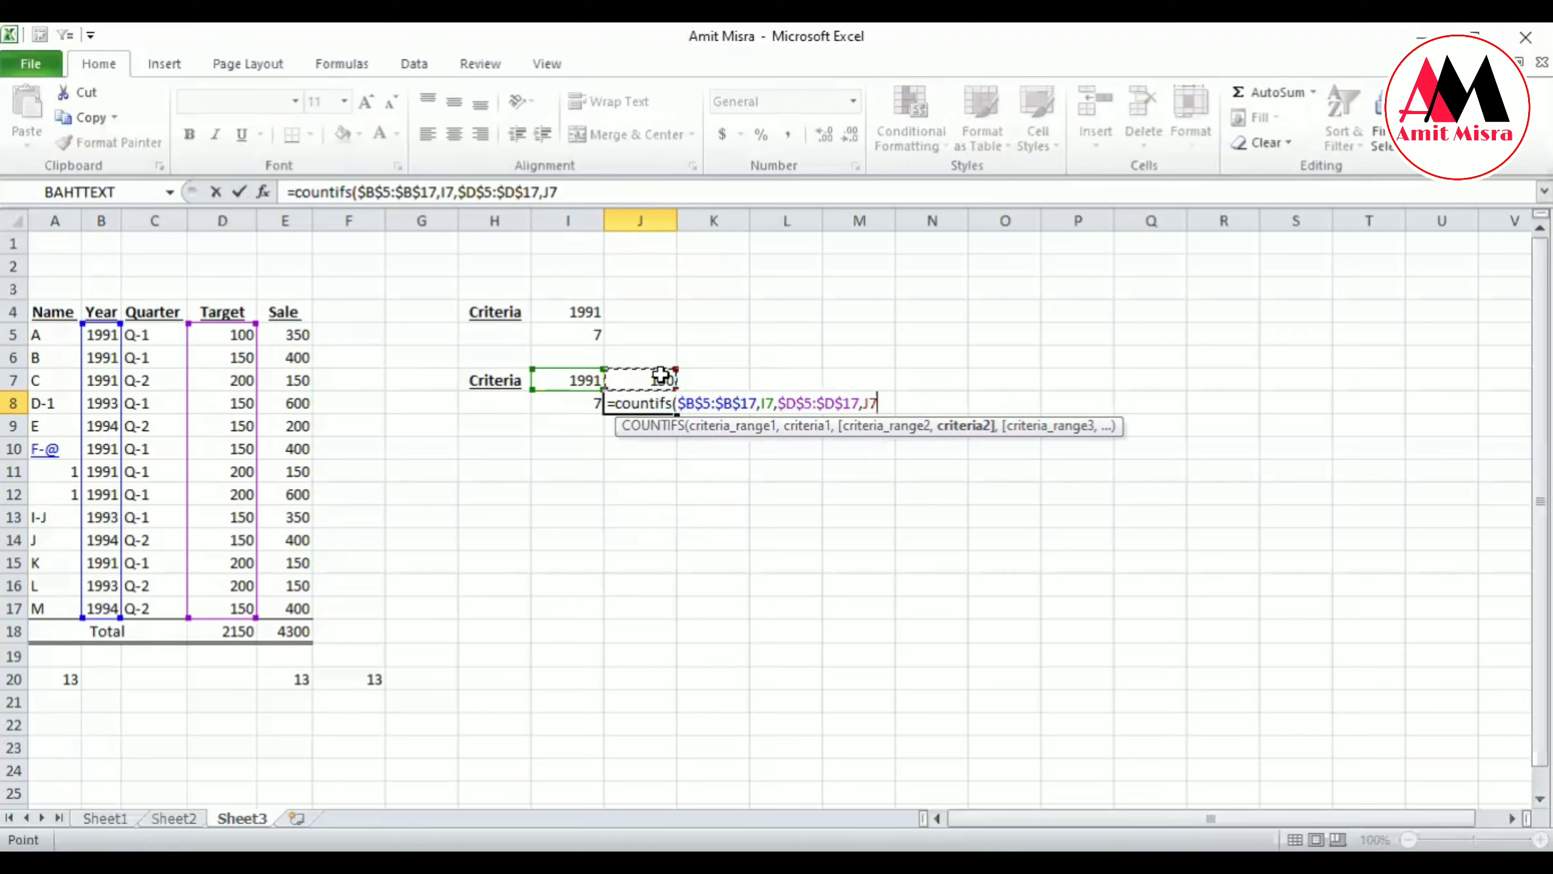
{"action": "type", "text": ")"}
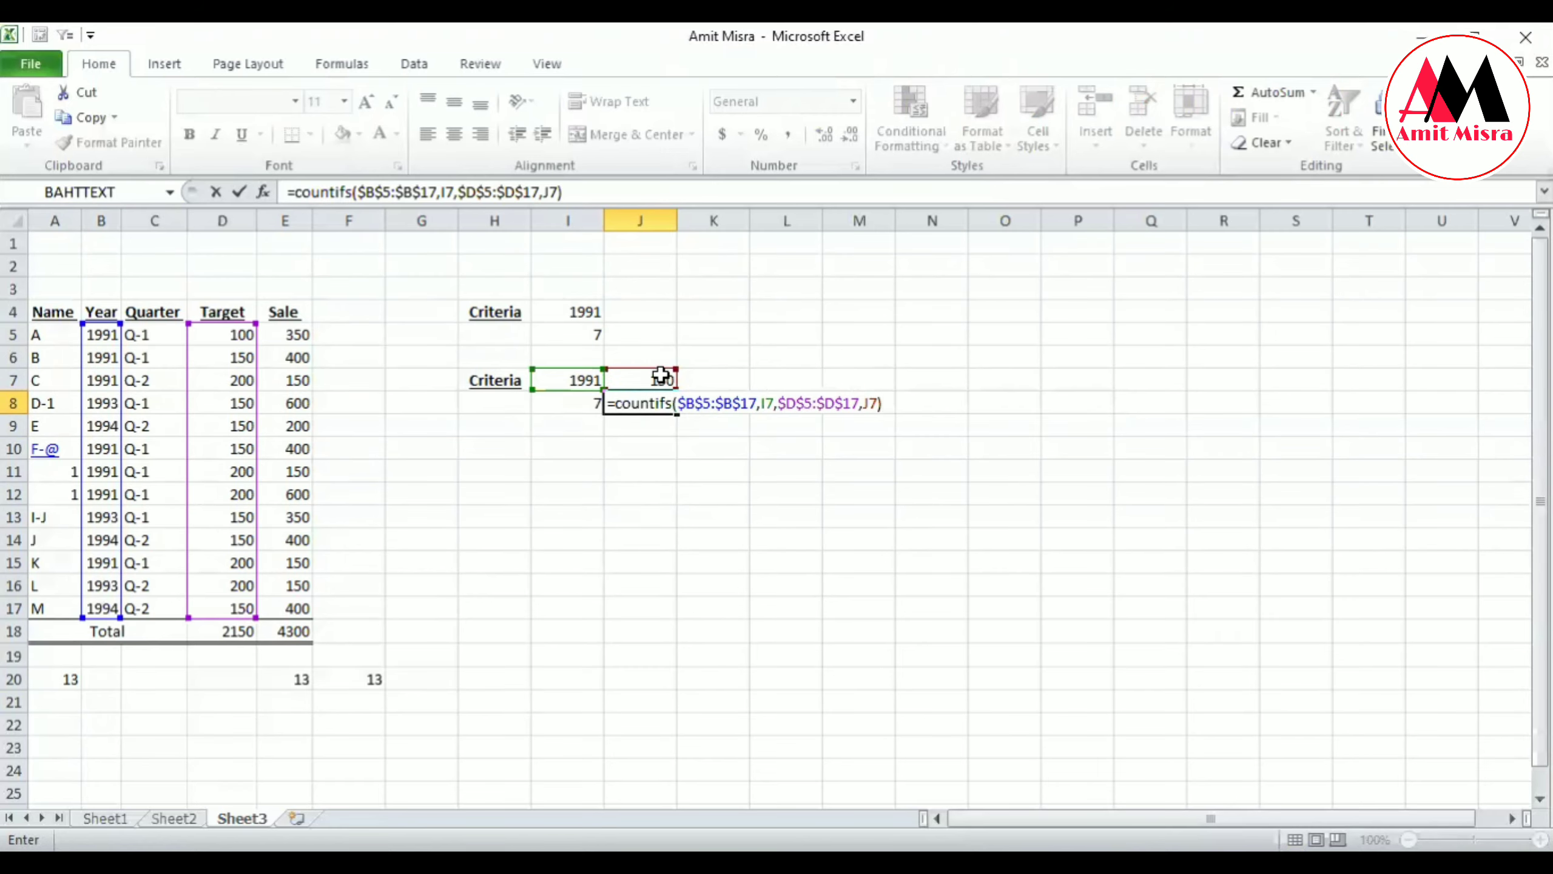
{"action": "key", "text": "Return"}
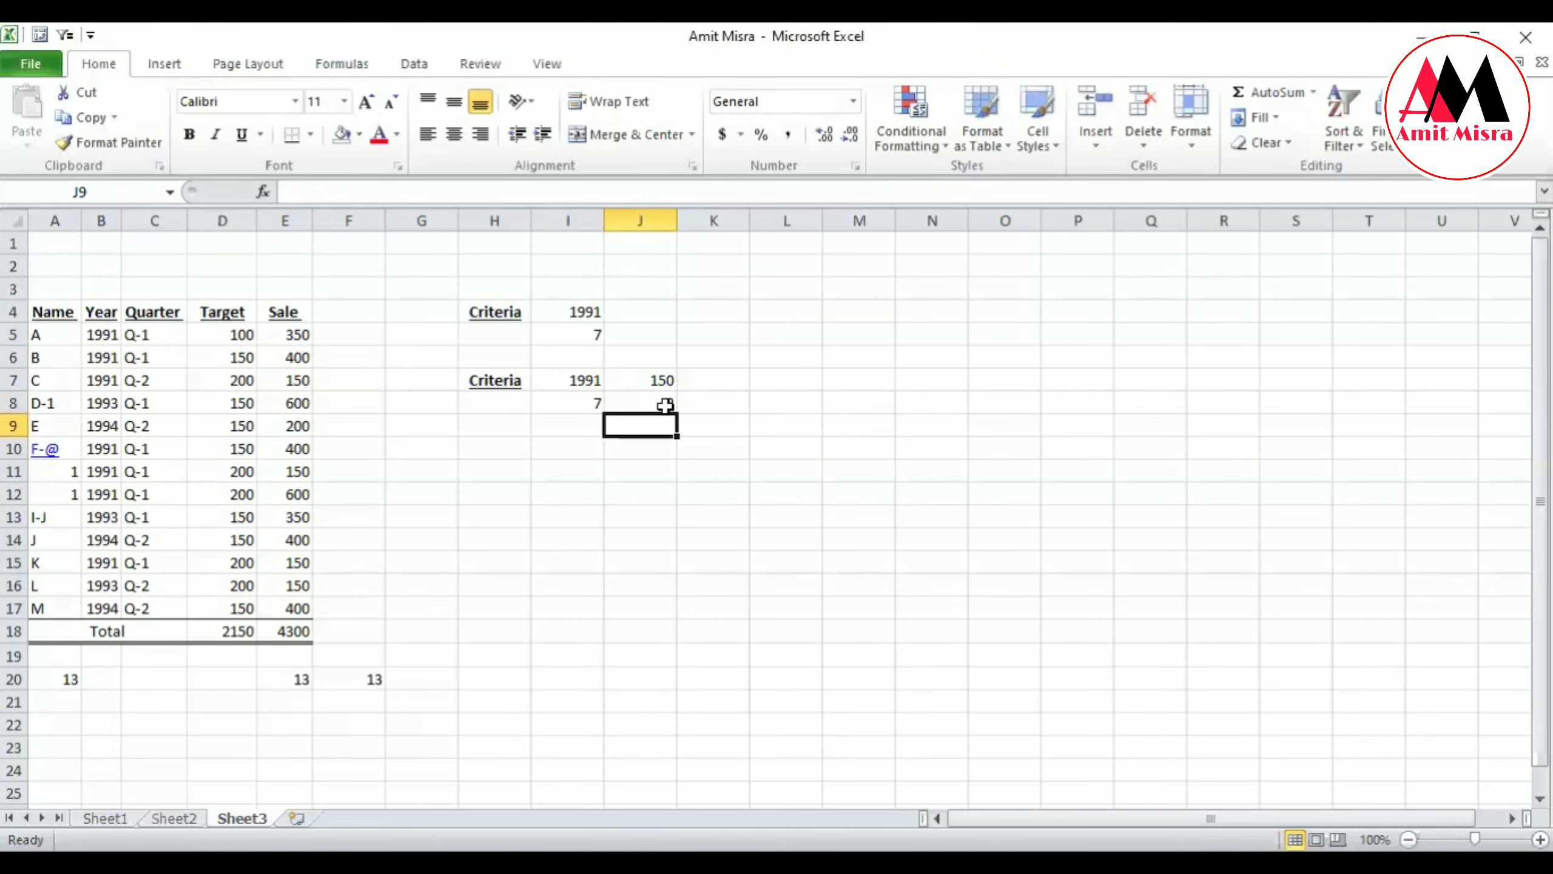
{"action": "left_click", "coordinate": [659, 404]}
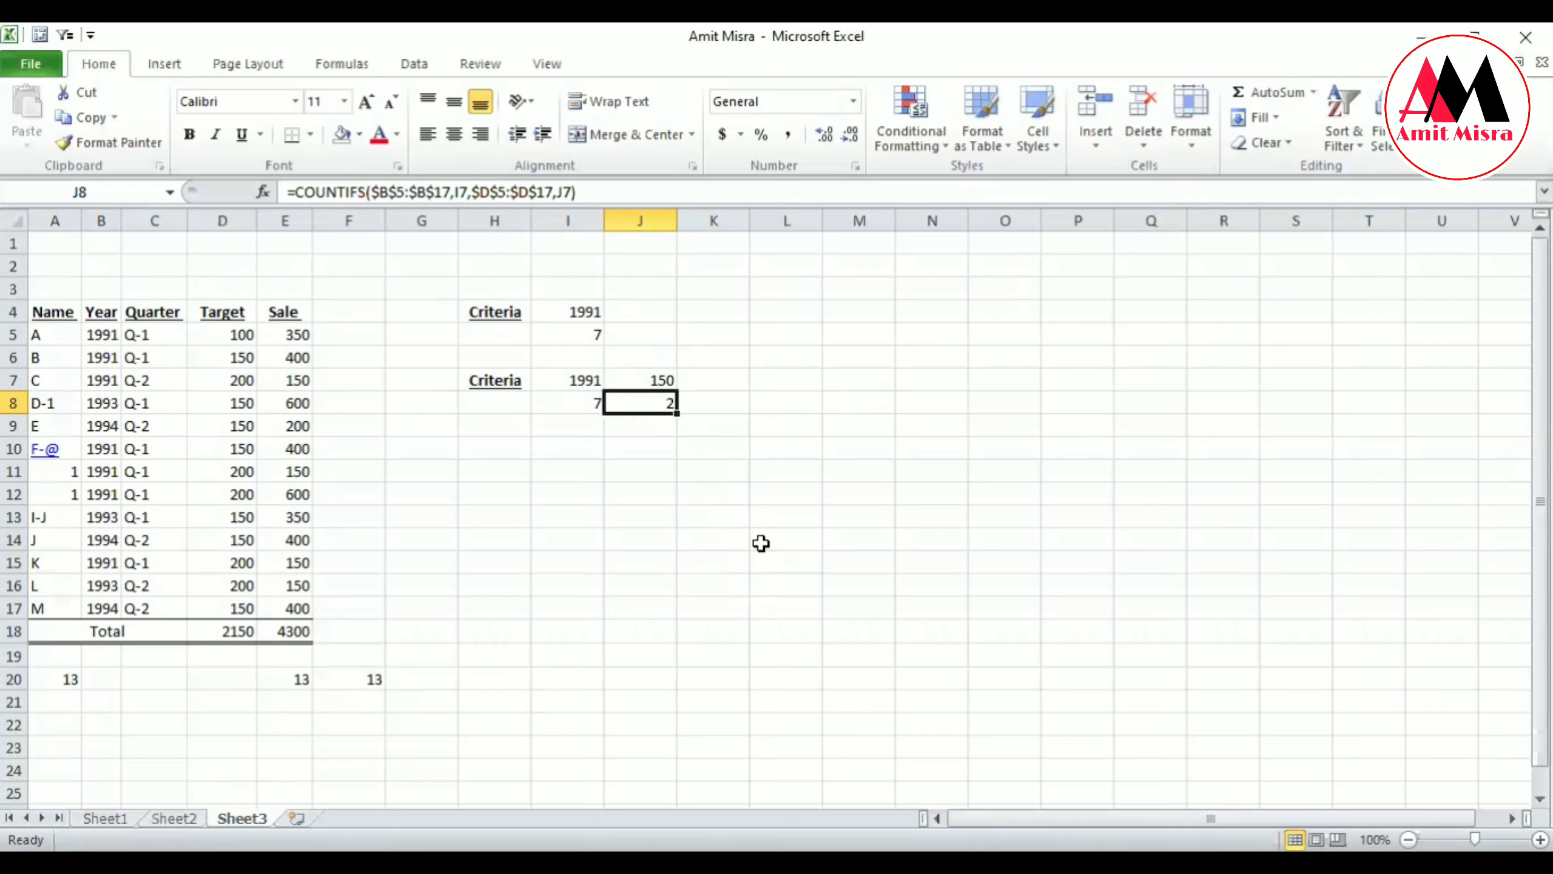
Step: Review the Sale values and enter 400 in cell K7 as a third criterion beside 150
{"action": "key", "text": "Up"}
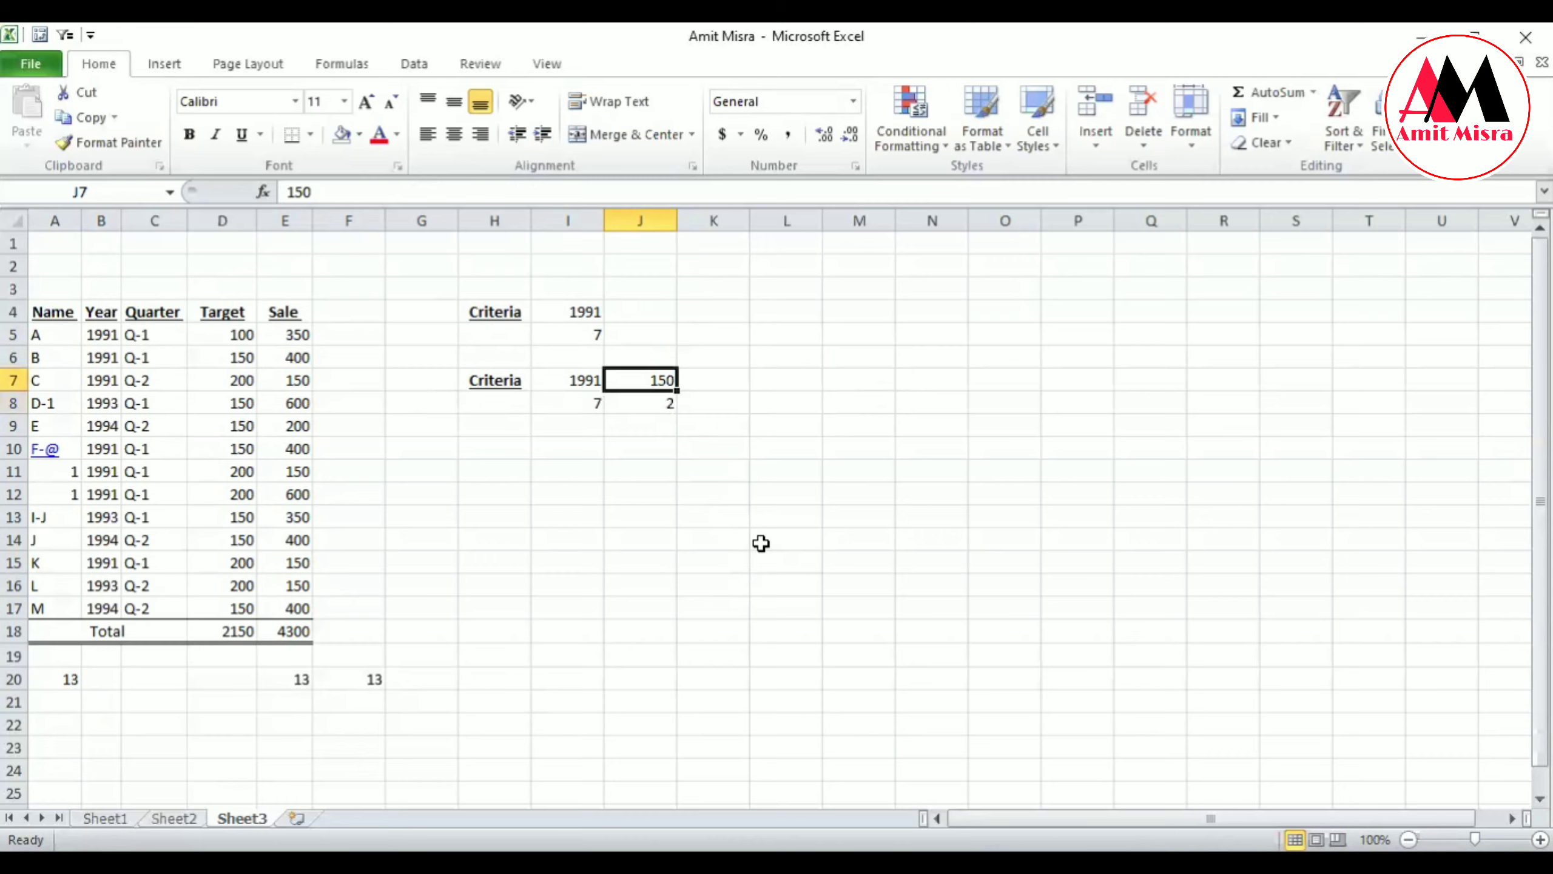
{"action": "key", "text": "Right"}
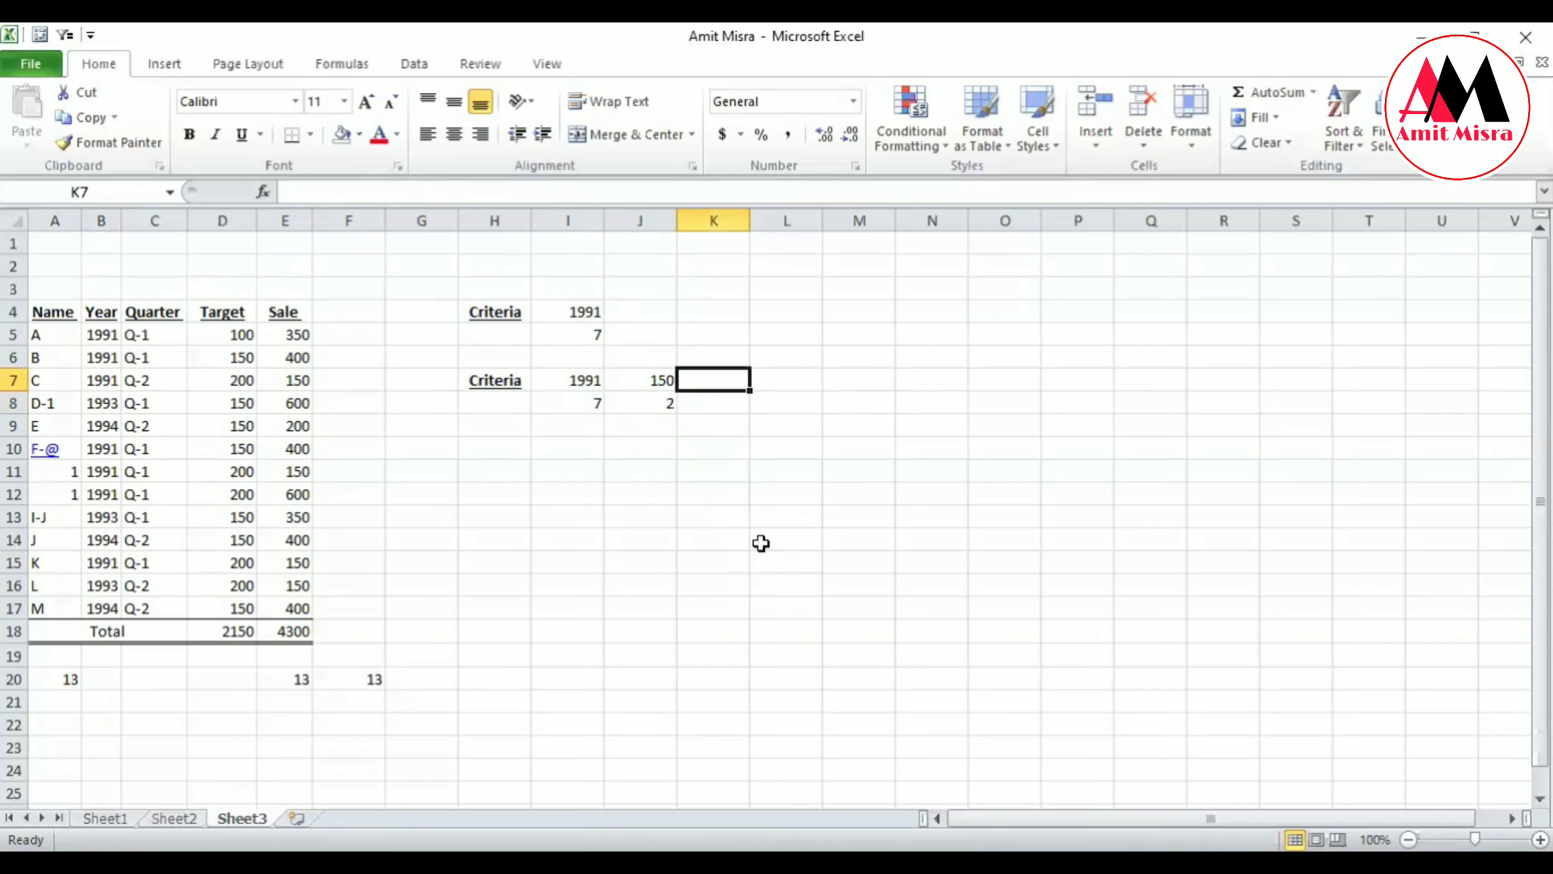
{"action": "left_click_drag", "start_coordinate": [291, 333], "coordinate": [288, 606]}
{"action": "left_click", "coordinate": [611, 516]}
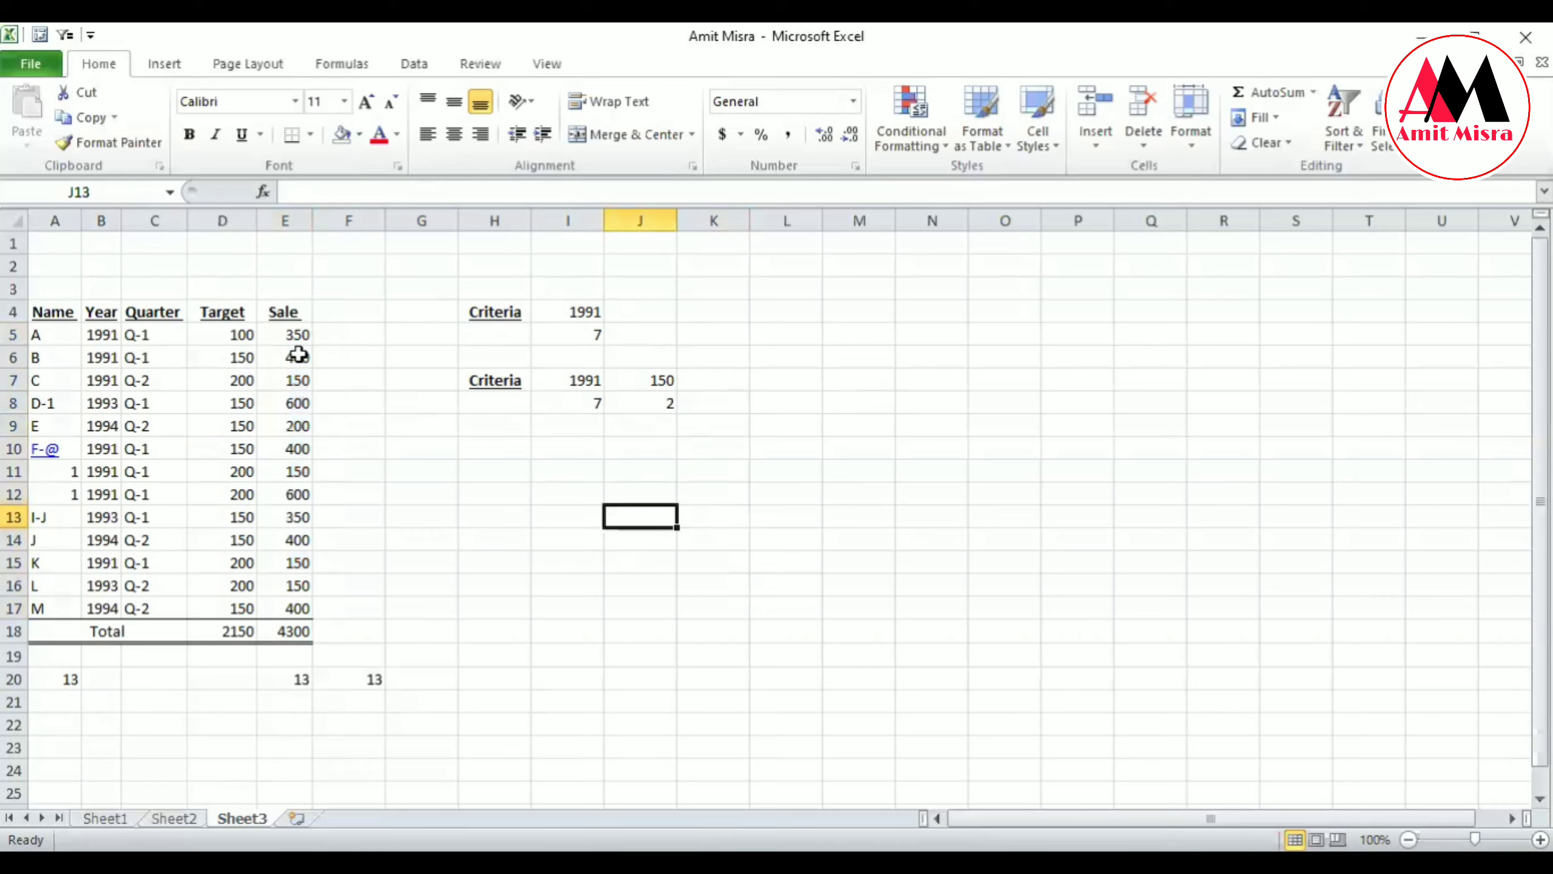
{"action": "left_click", "coordinate": [299, 355]}
{"action": "left_click", "coordinate": [688, 381]}
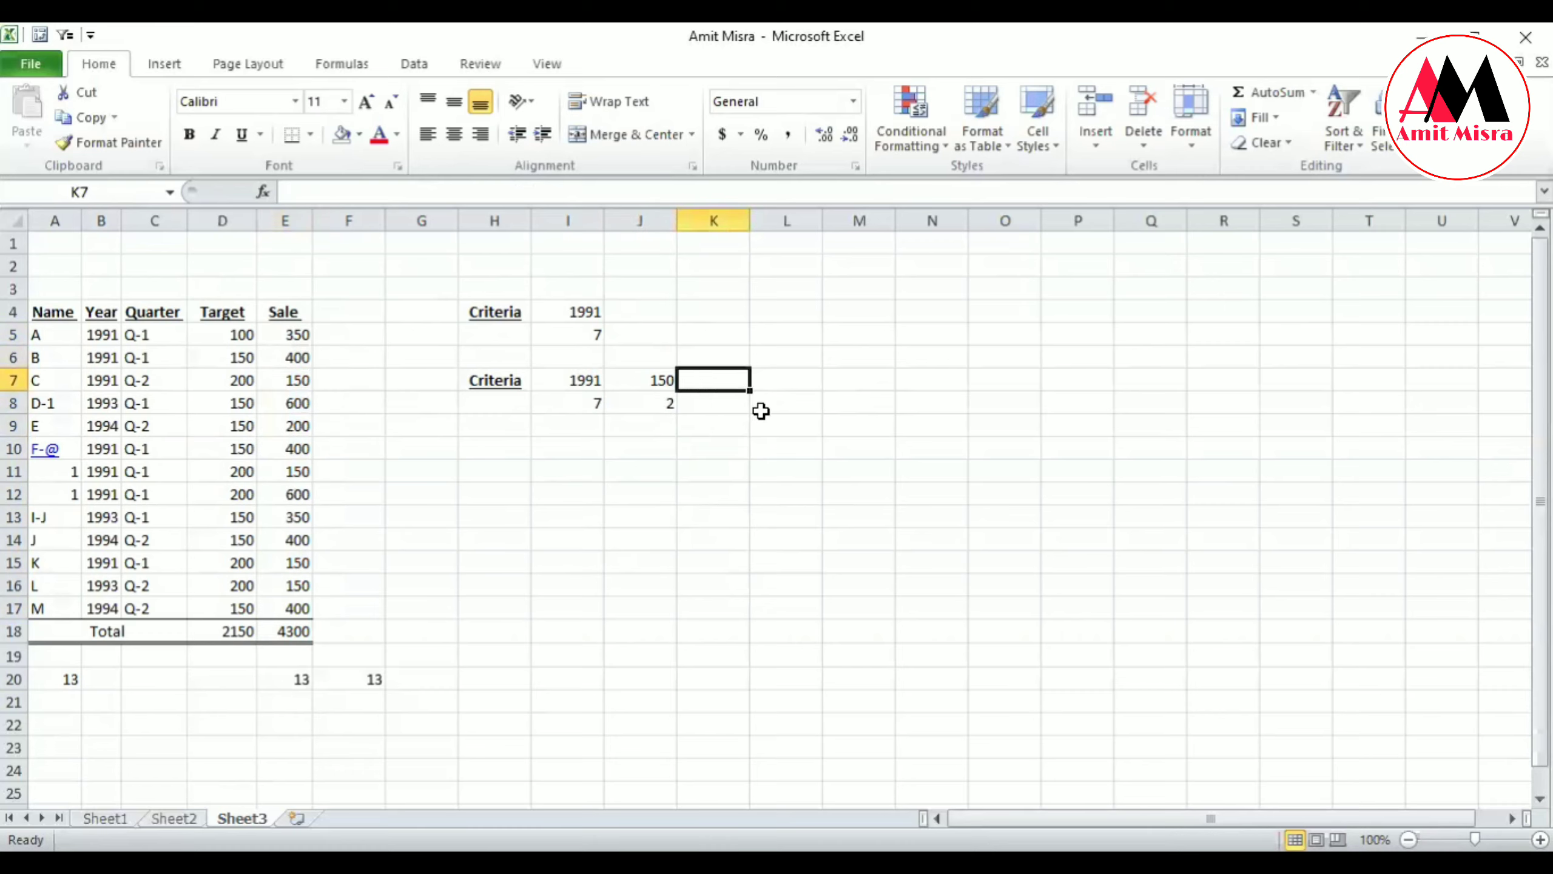
{"action": "type", "text": "400"}
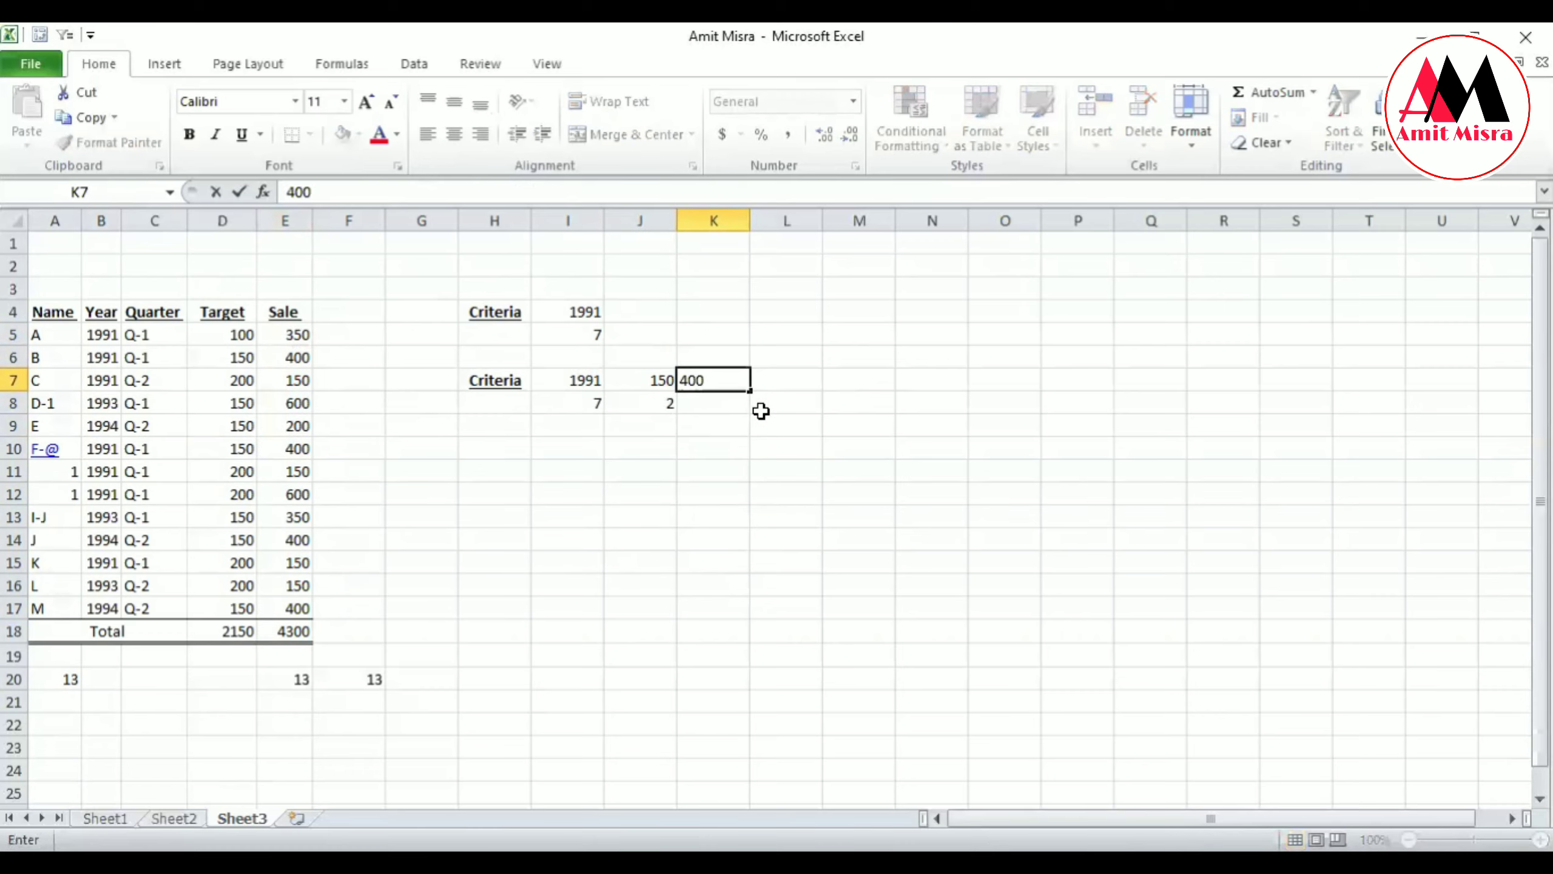
{"action": "key", "text": "Return"}
Step: Start a COUNTIFS formula in cell K8 with the absolute Year range $B$5:$B$17 and the criterion in I7
{"action": "type", "text": "="}
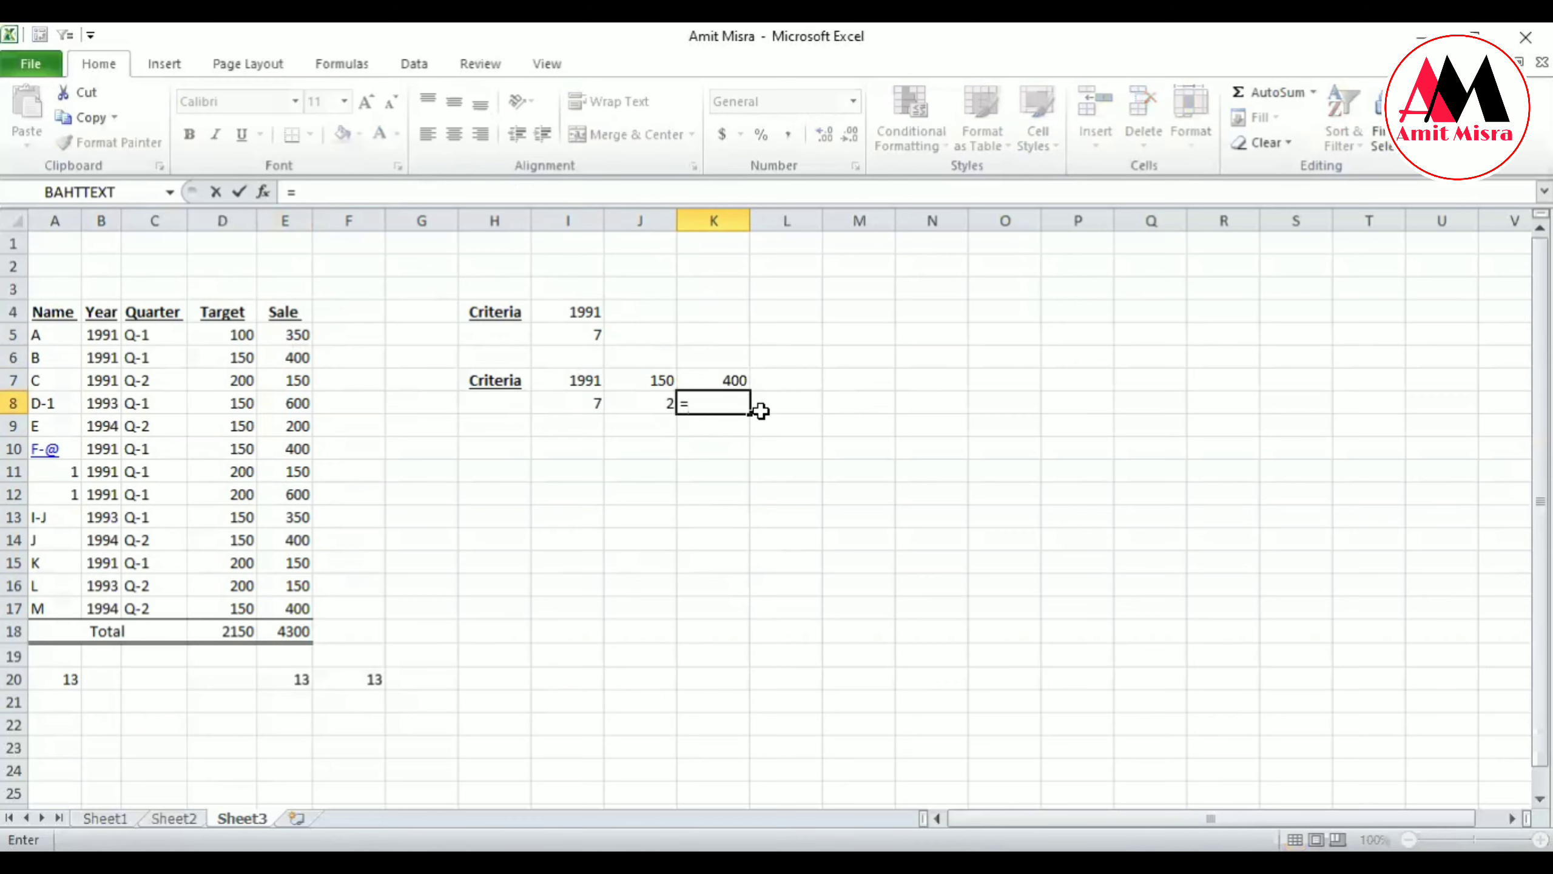
{"action": "type", "text": "count"}
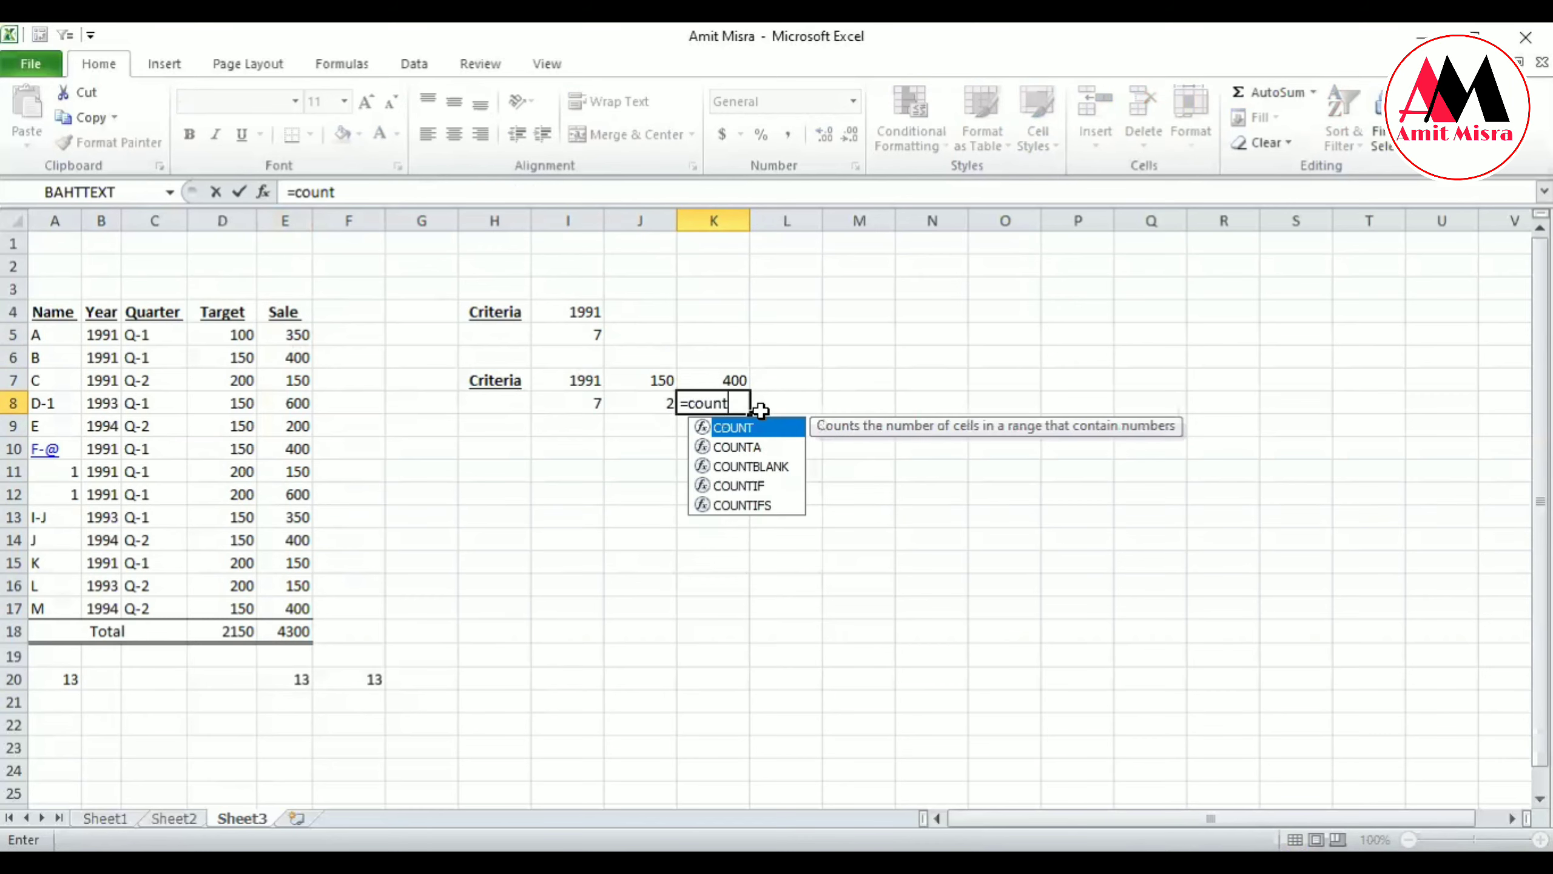
{"action": "type", "text": "ifs("}
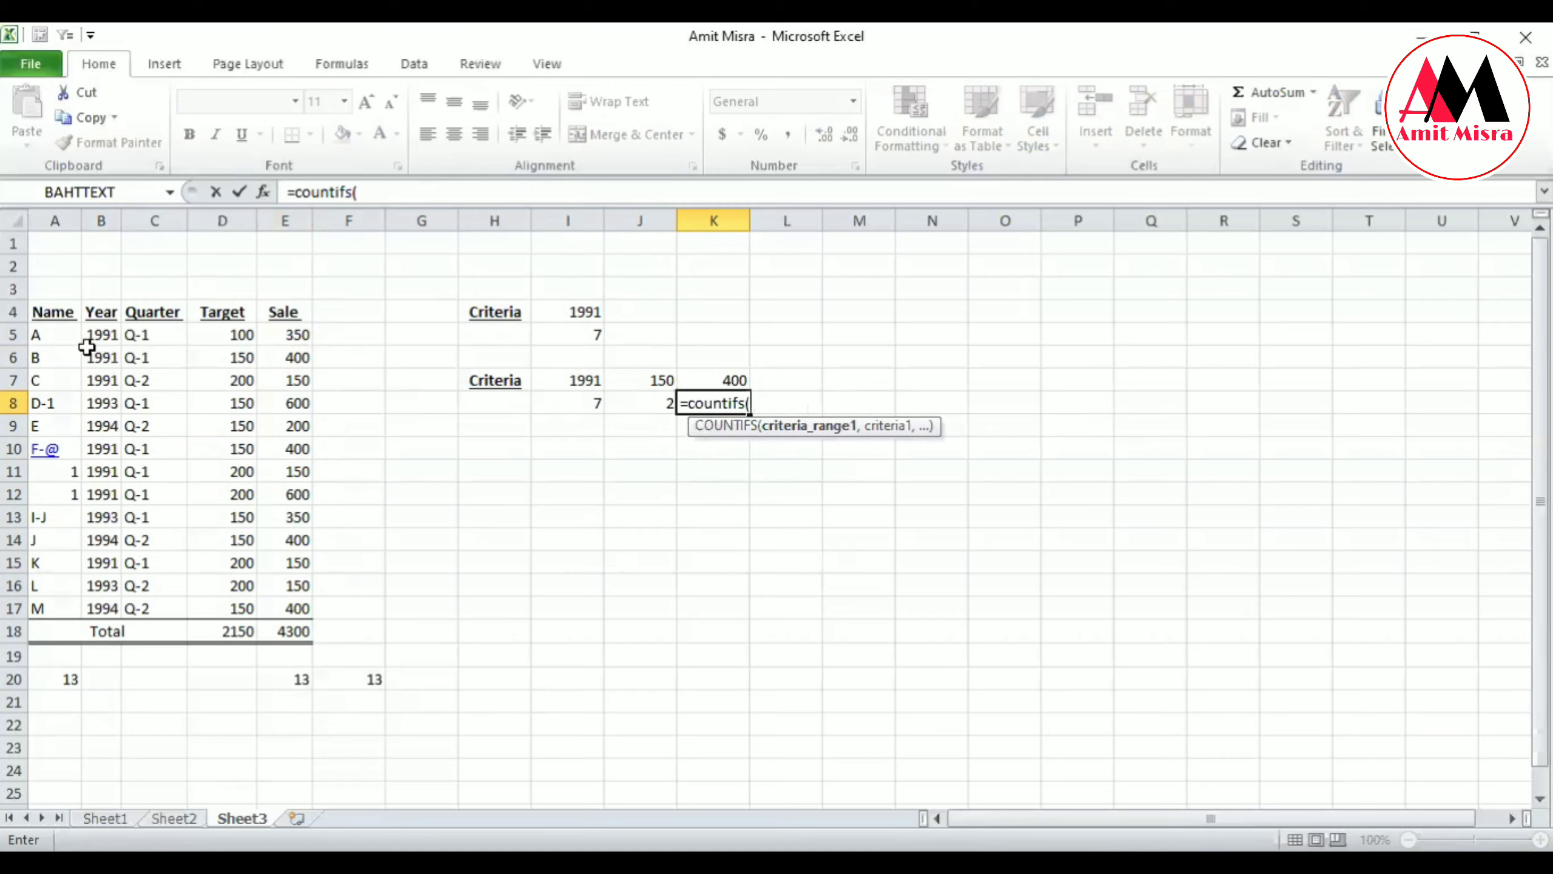
{"action": "left_click_drag", "start_coordinate": [98, 335], "coordinate": [105, 610]}
{"action": "key", "text": "F4"}
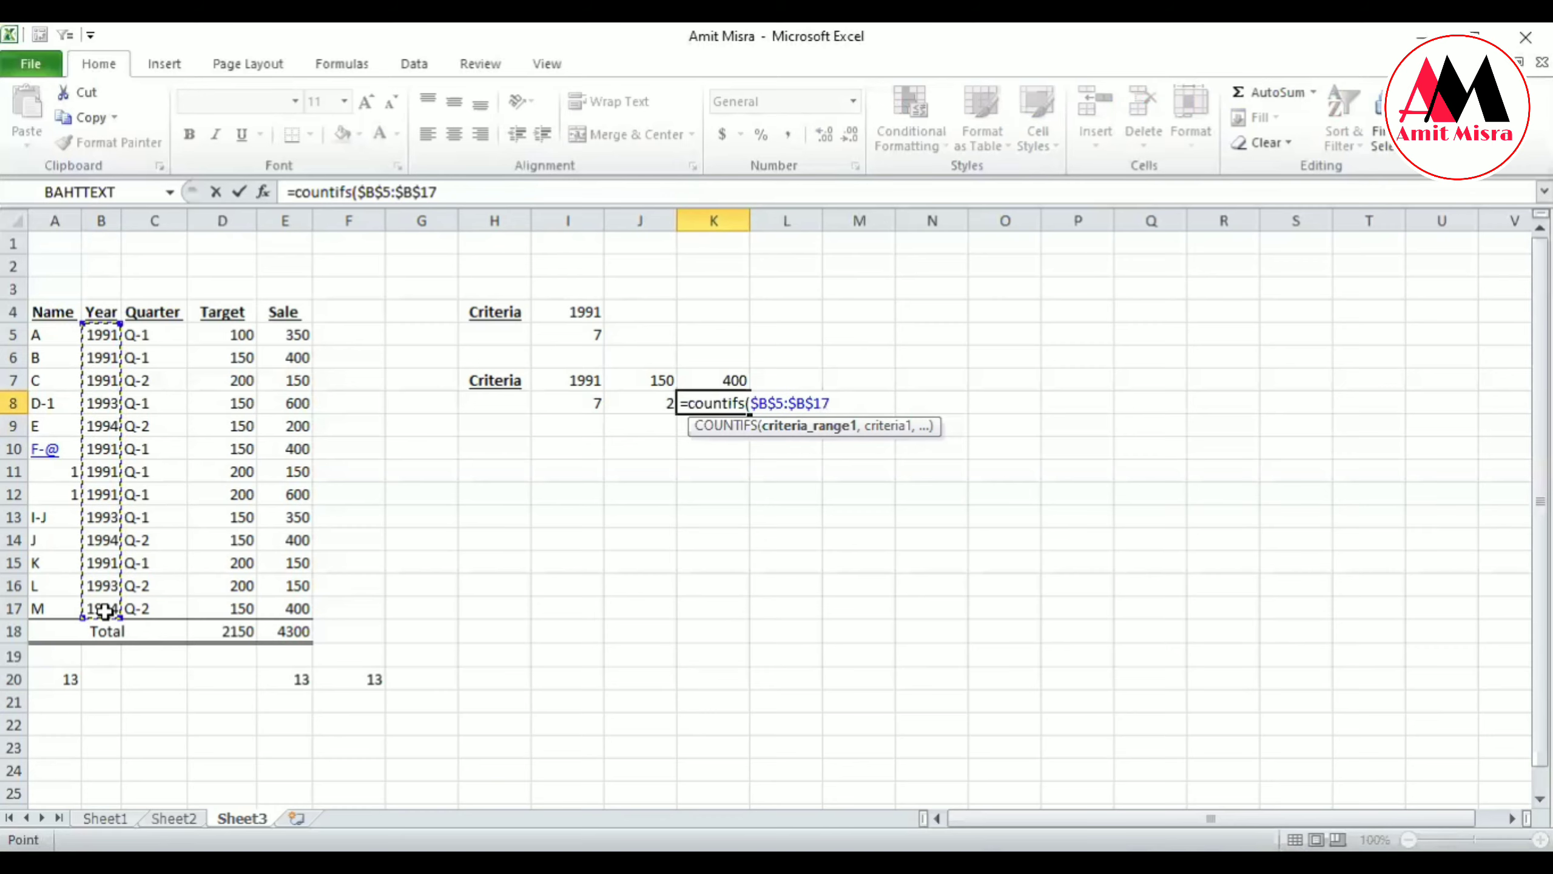
{"action": "type", "text": ","}
{"action": "left_click", "coordinate": [575, 380]}
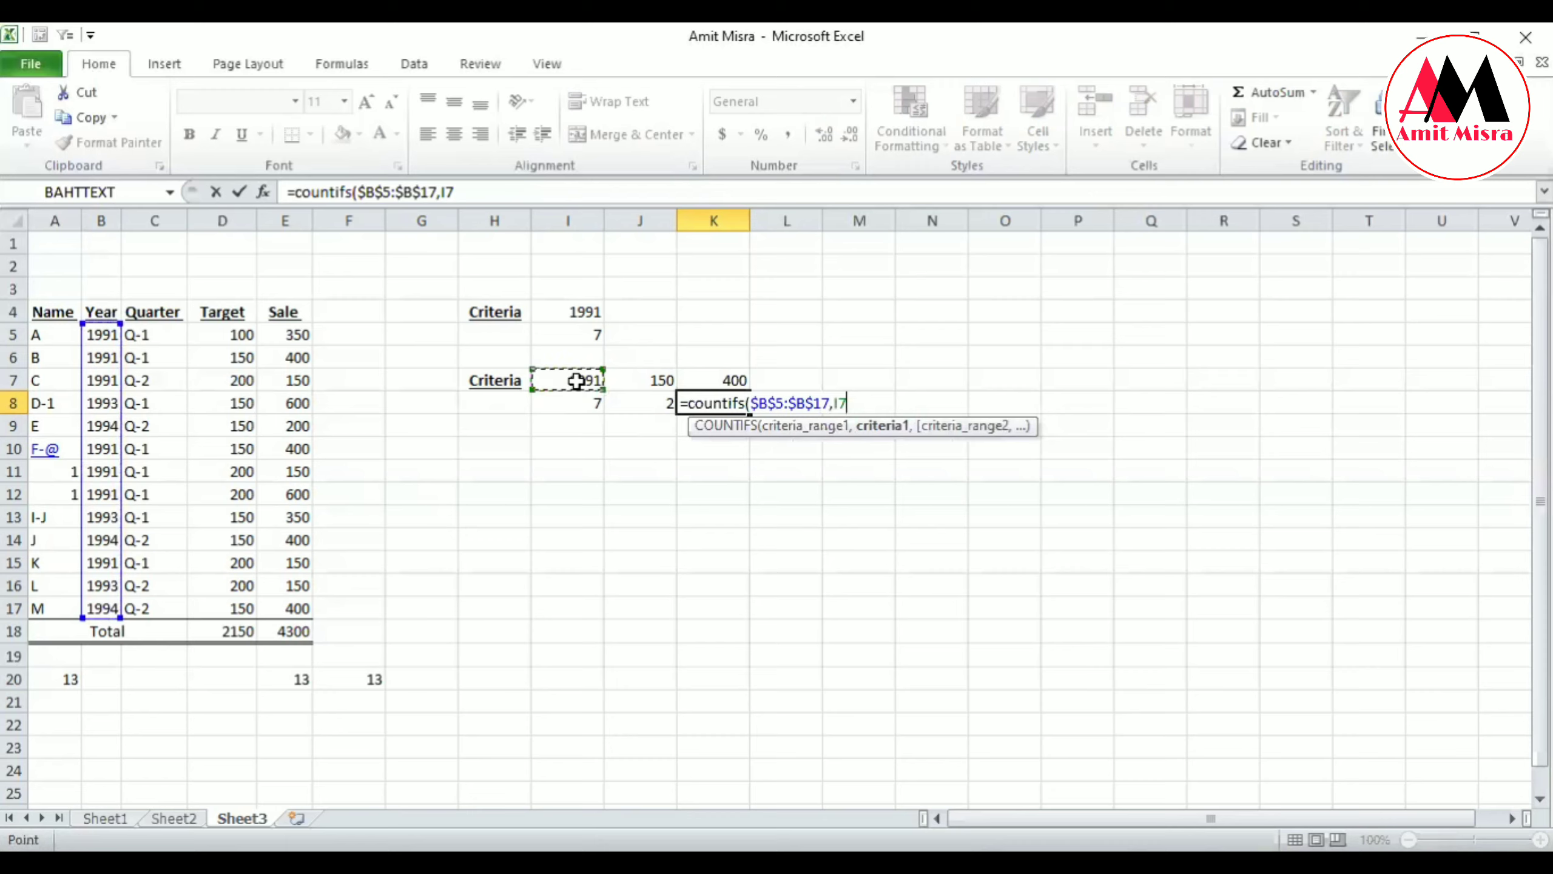
Step: Extend the K8 formula with the absolute Target range $D$5:$D$17 and the criterion in J7
{"action": "type", "text": ","}
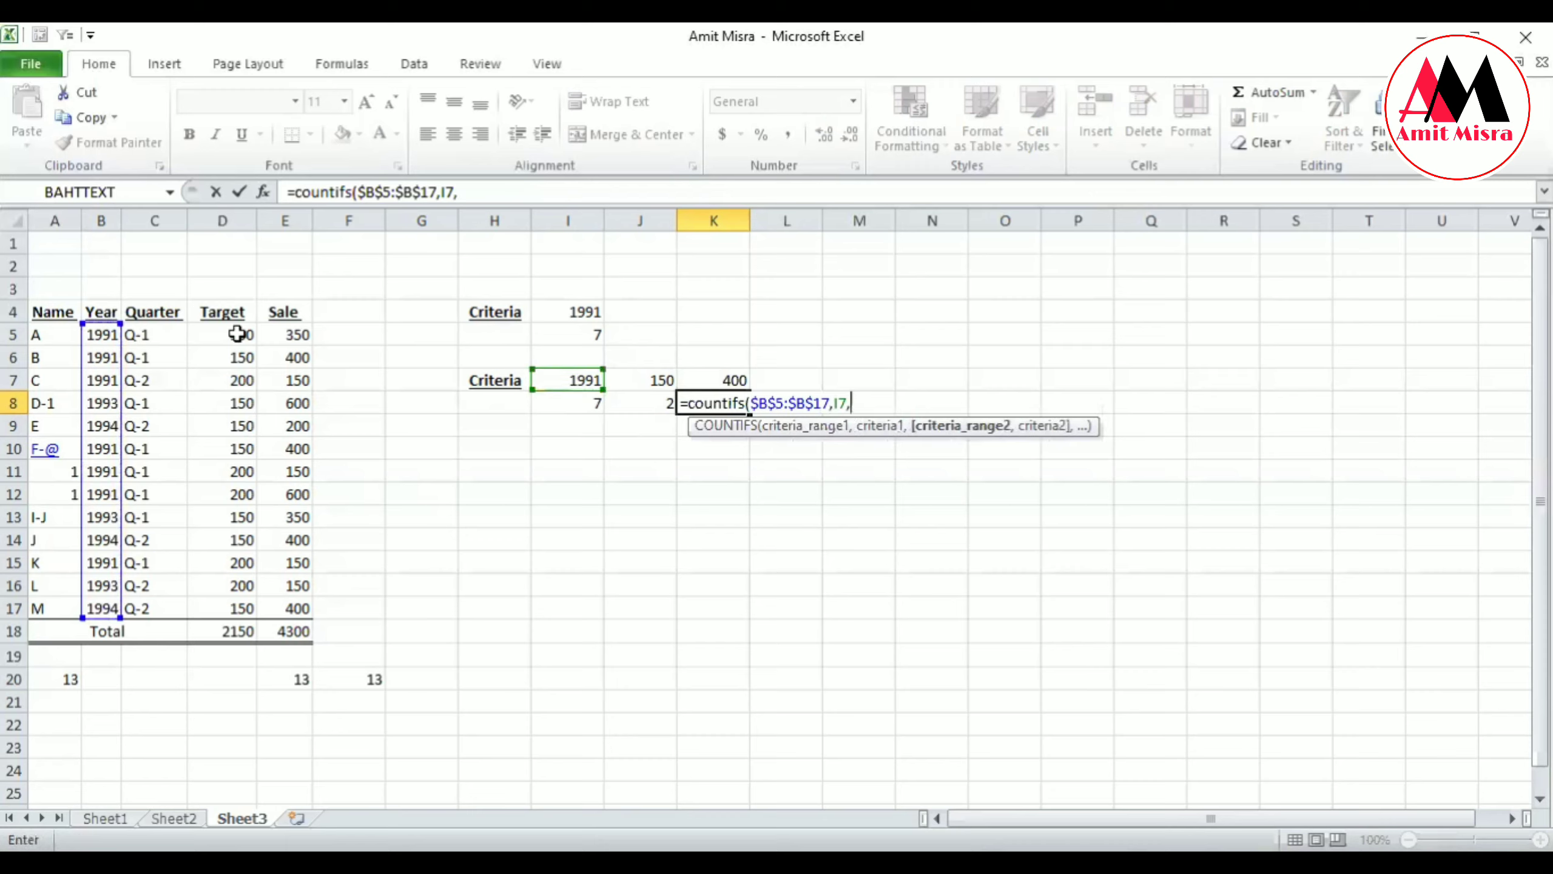
{"action": "left_click_drag", "start_coordinate": [238, 334], "coordinate": [239, 608]}
{"action": "key", "text": "F4"}
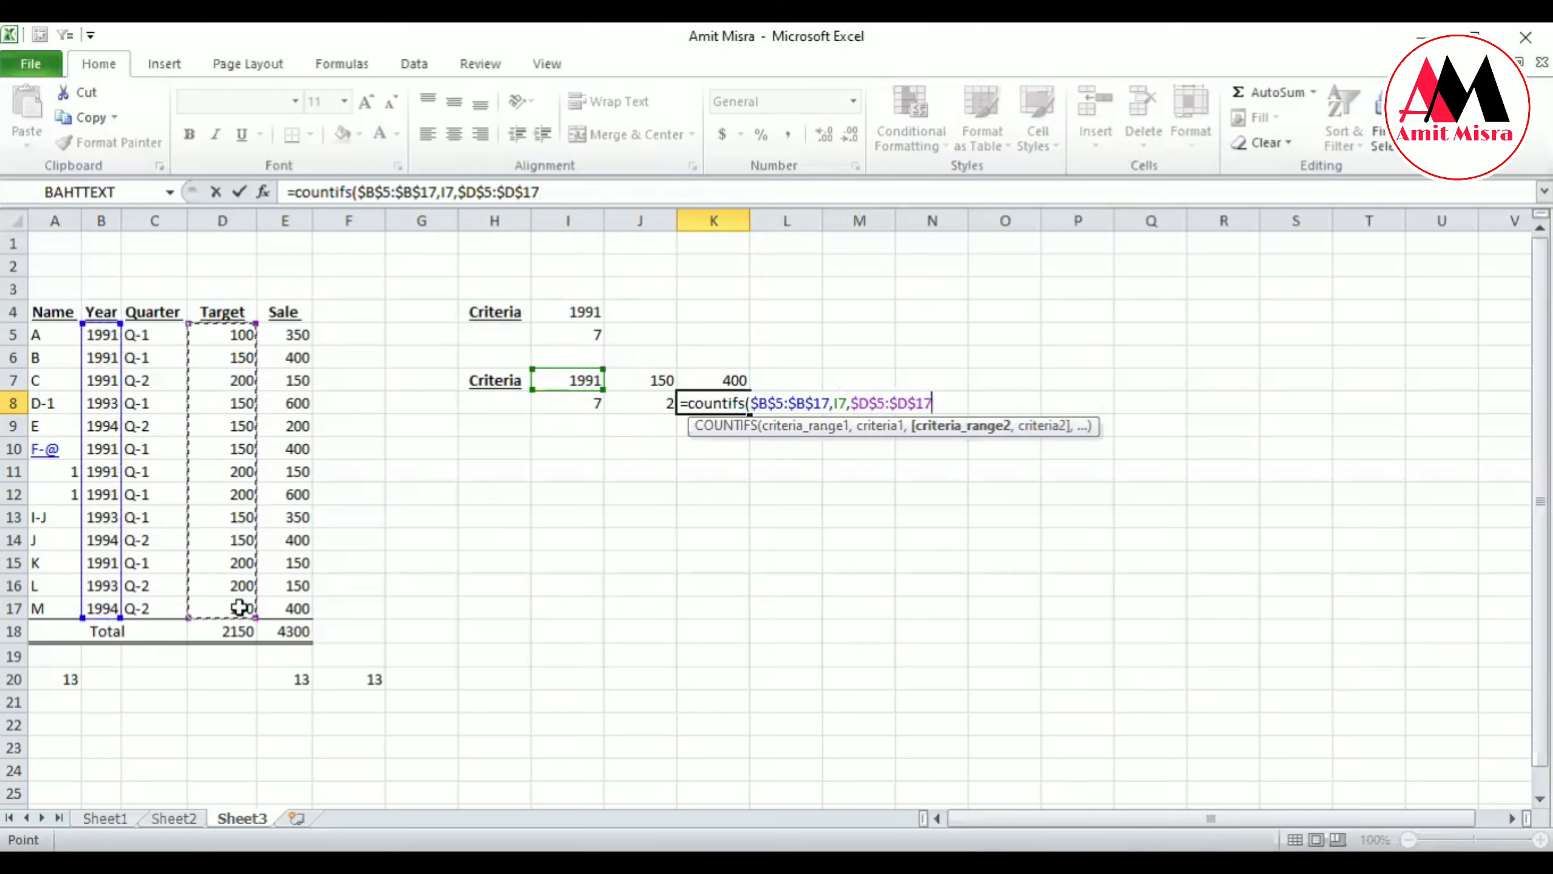
{"action": "type", "text": ","}
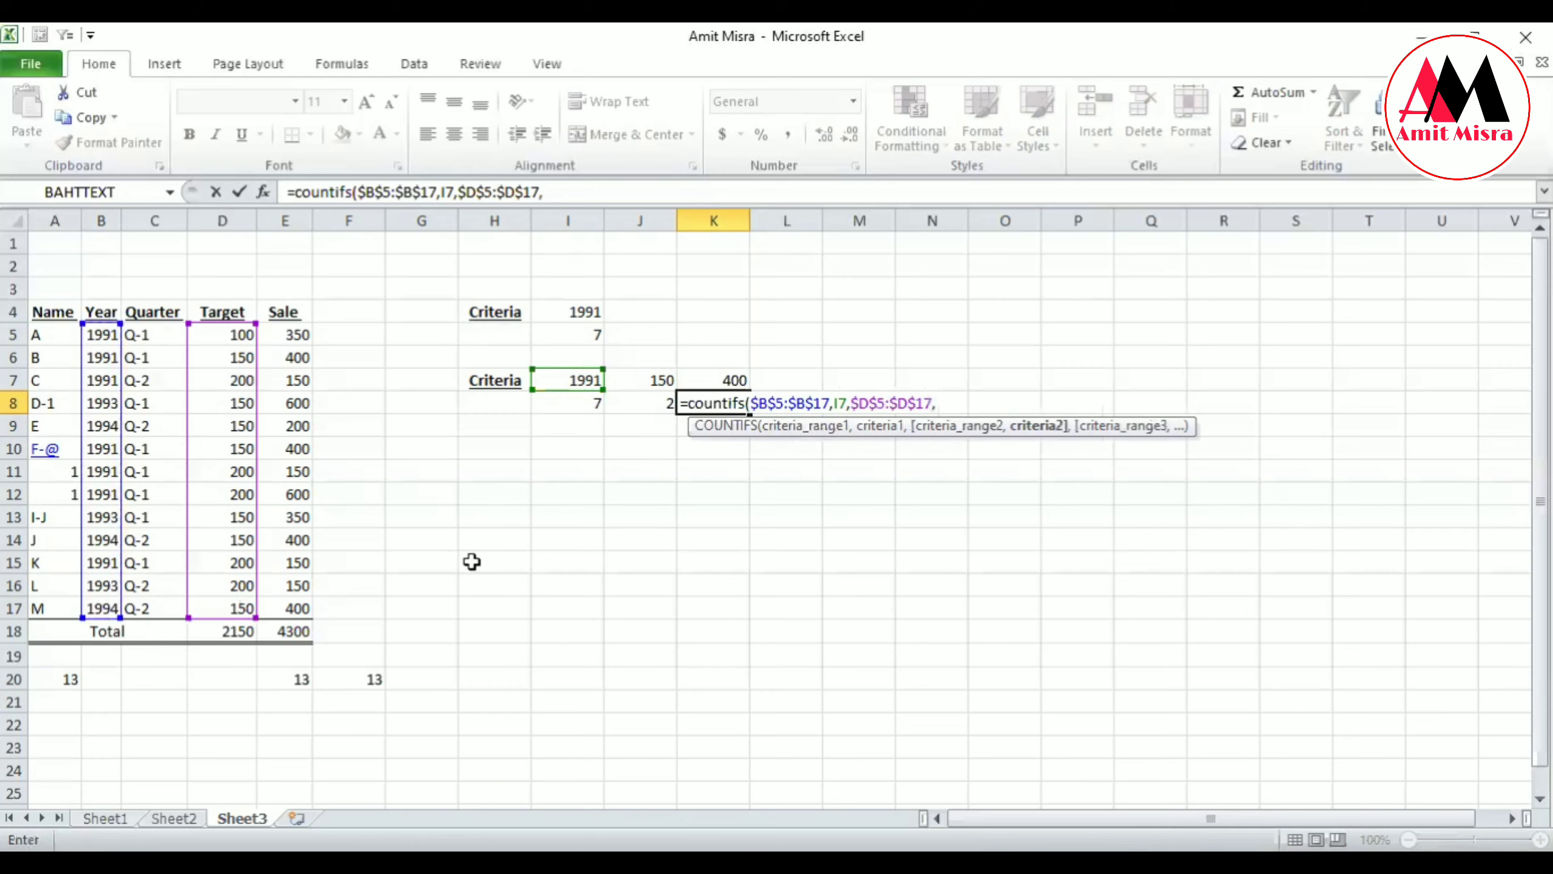
{"action": "left_click", "coordinate": [649, 376]}
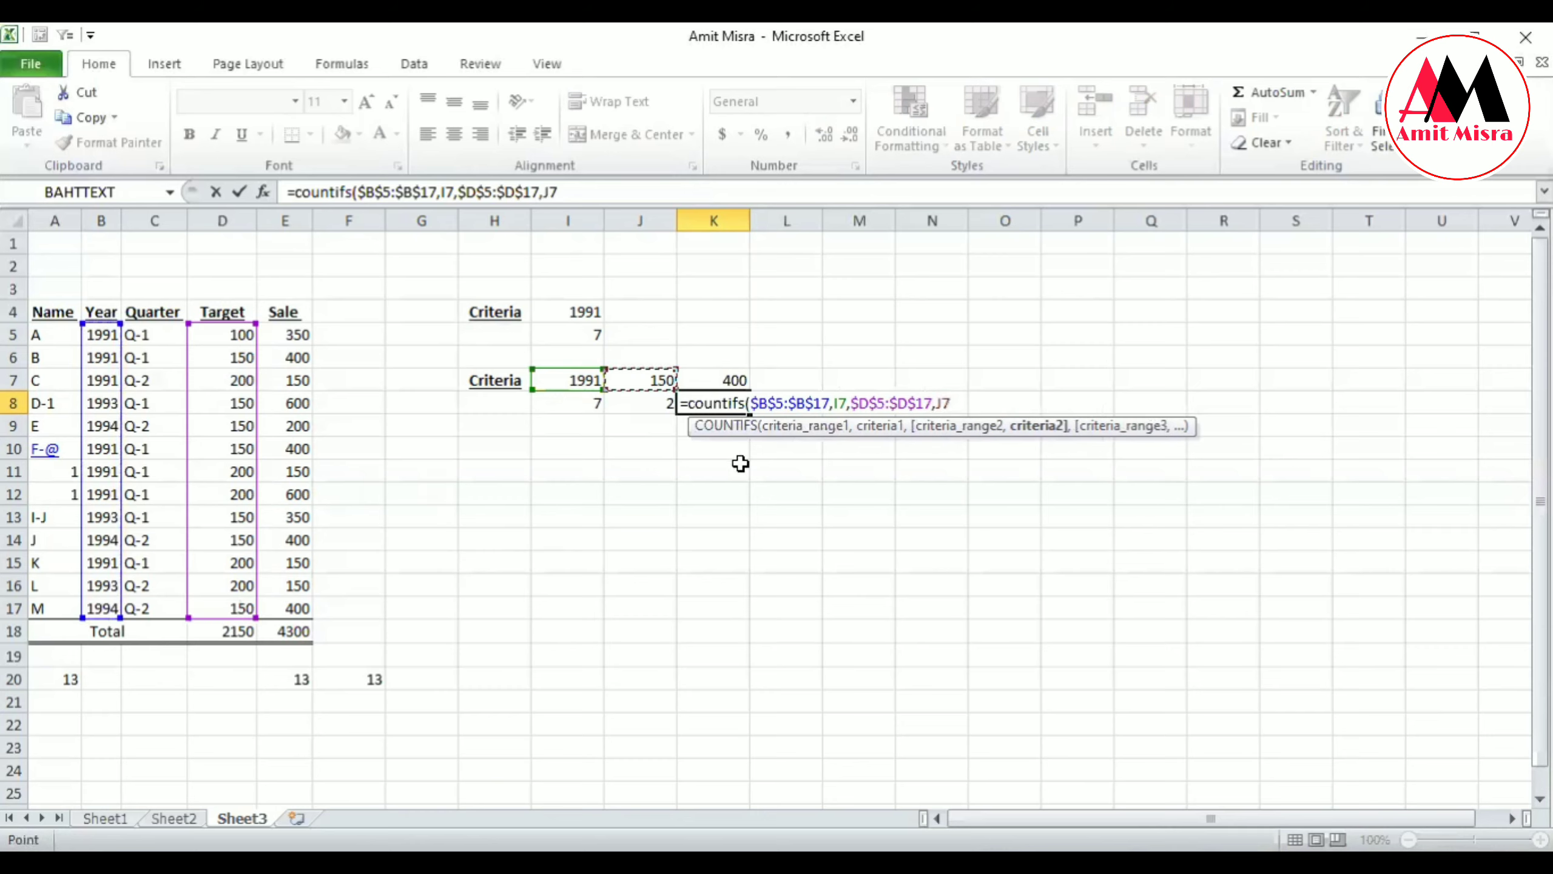
Step: Add the absolute Sale range $E$5:$E$17 with criterion K7 to the K8 formula and complete it
{"action": "type", "text": ","}
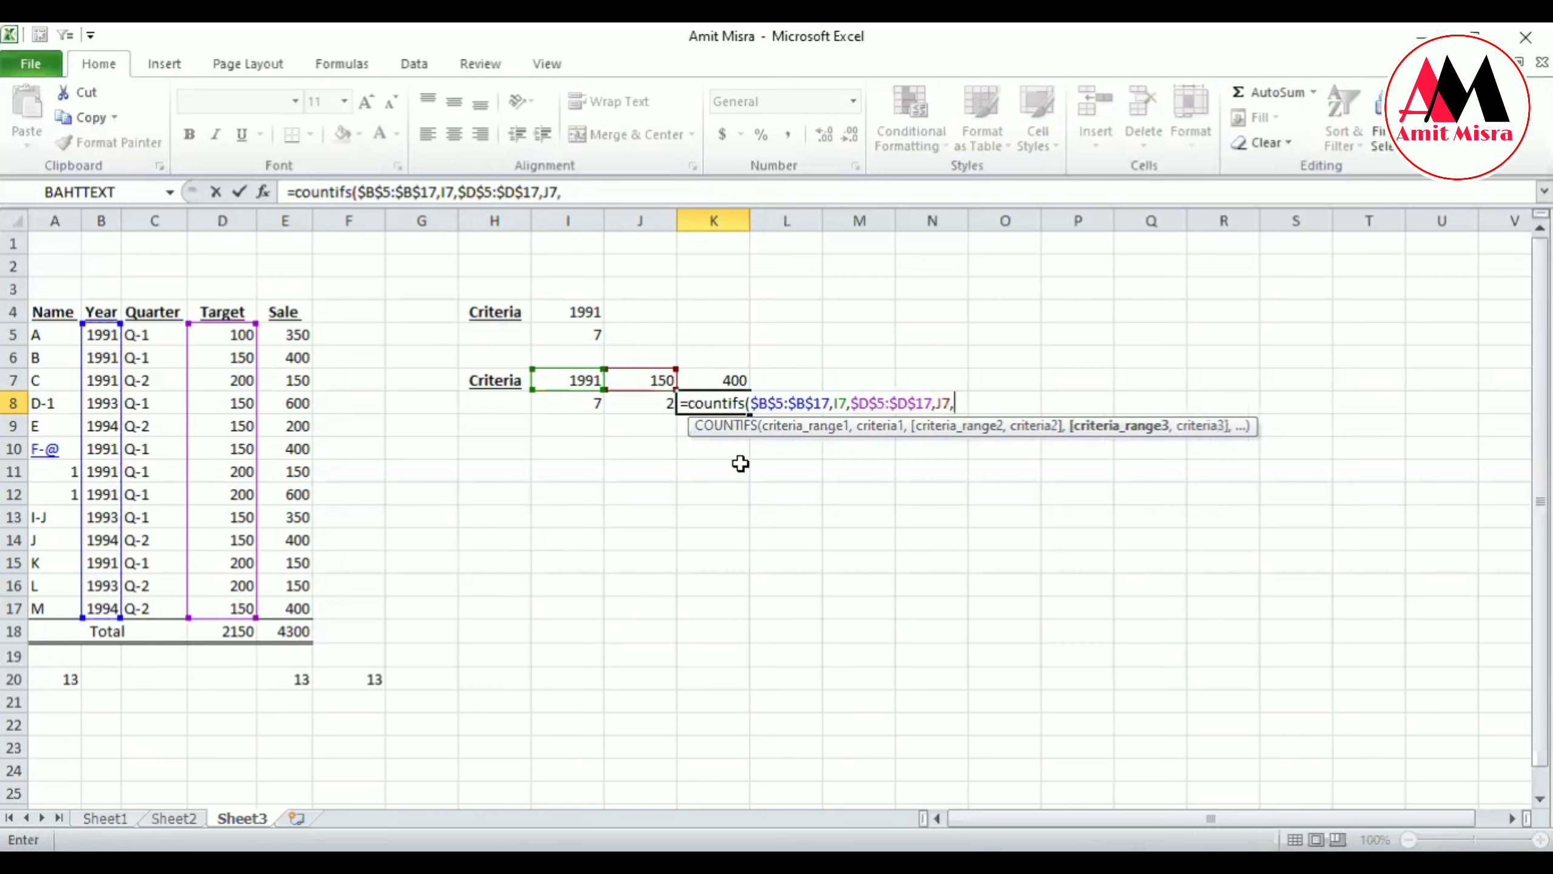
{"action": "left_click_drag", "start_coordinate": [291, 335], "coordinate": [294, 608]}
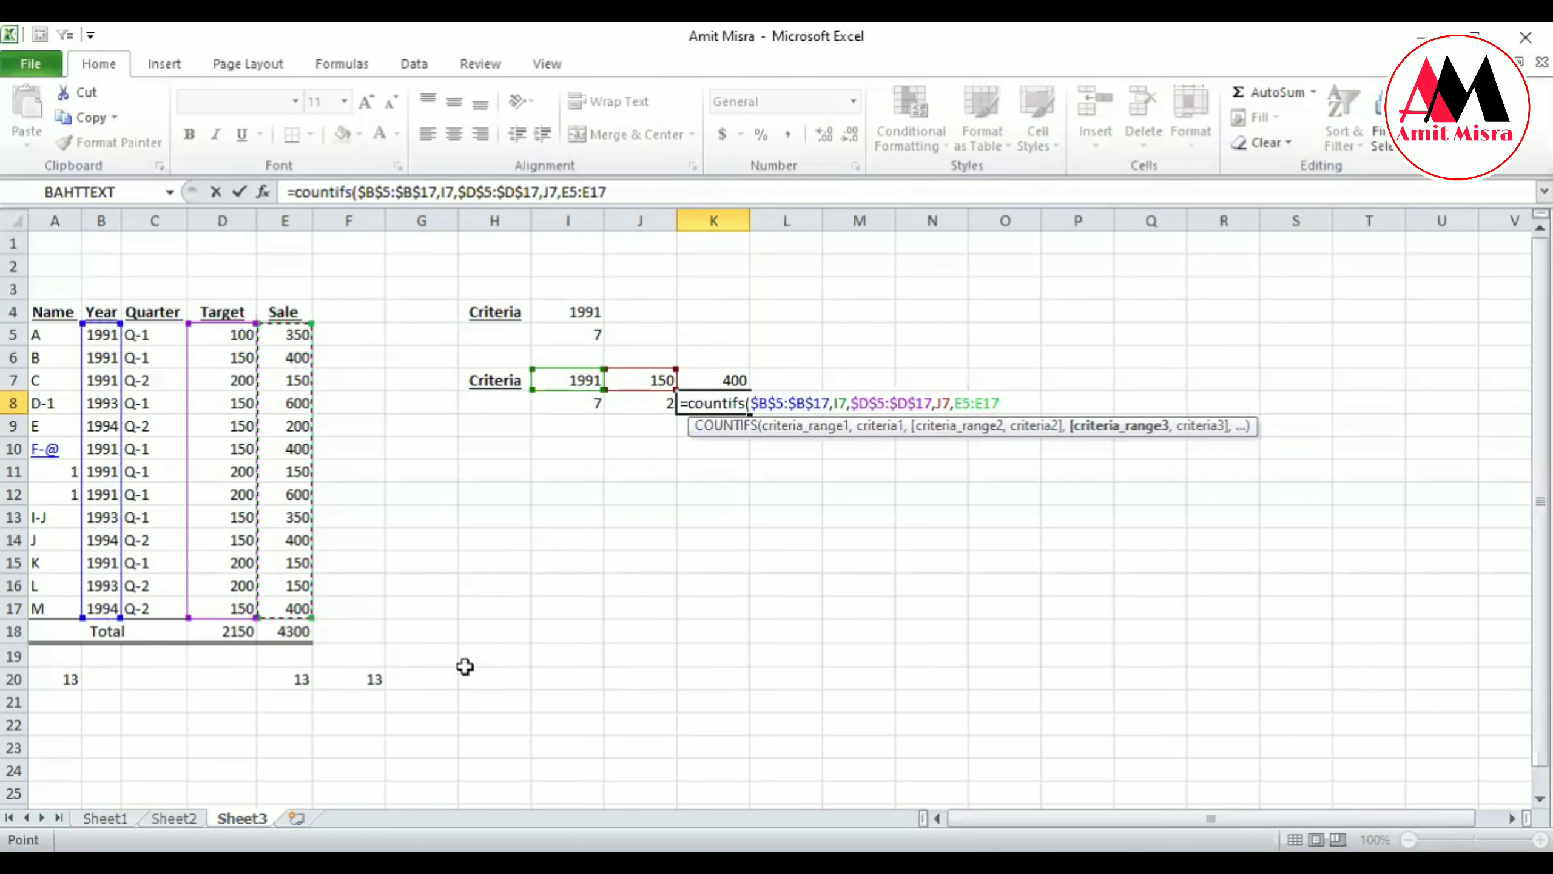
{"action": "key", "text": "F4"}
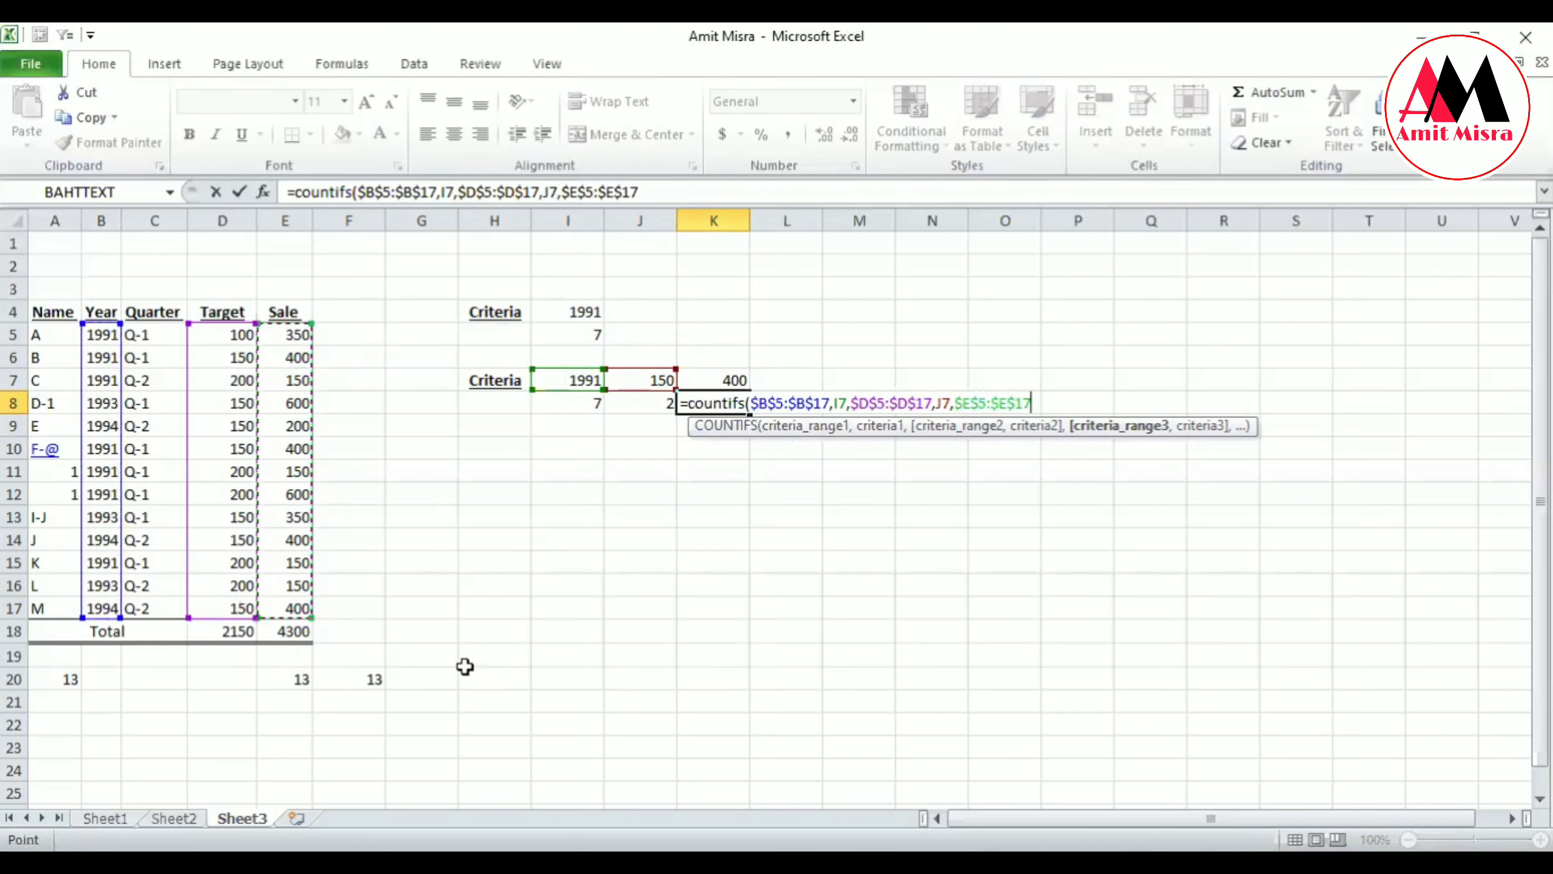
{"action": "type", "text": ","}
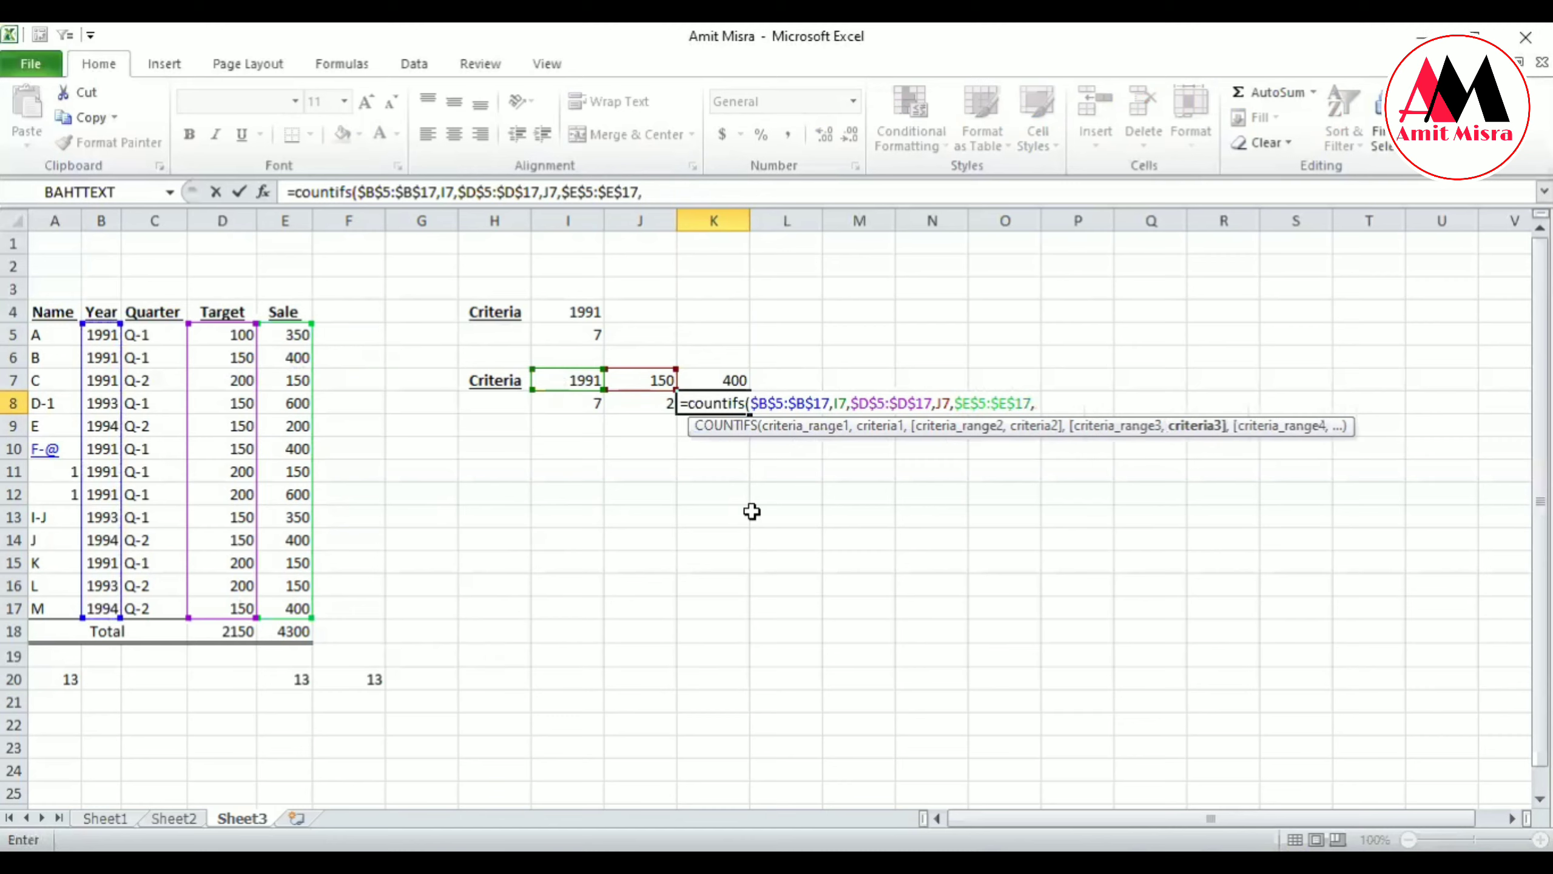
{"action": "left_click", "coordinate": [736, 375]}
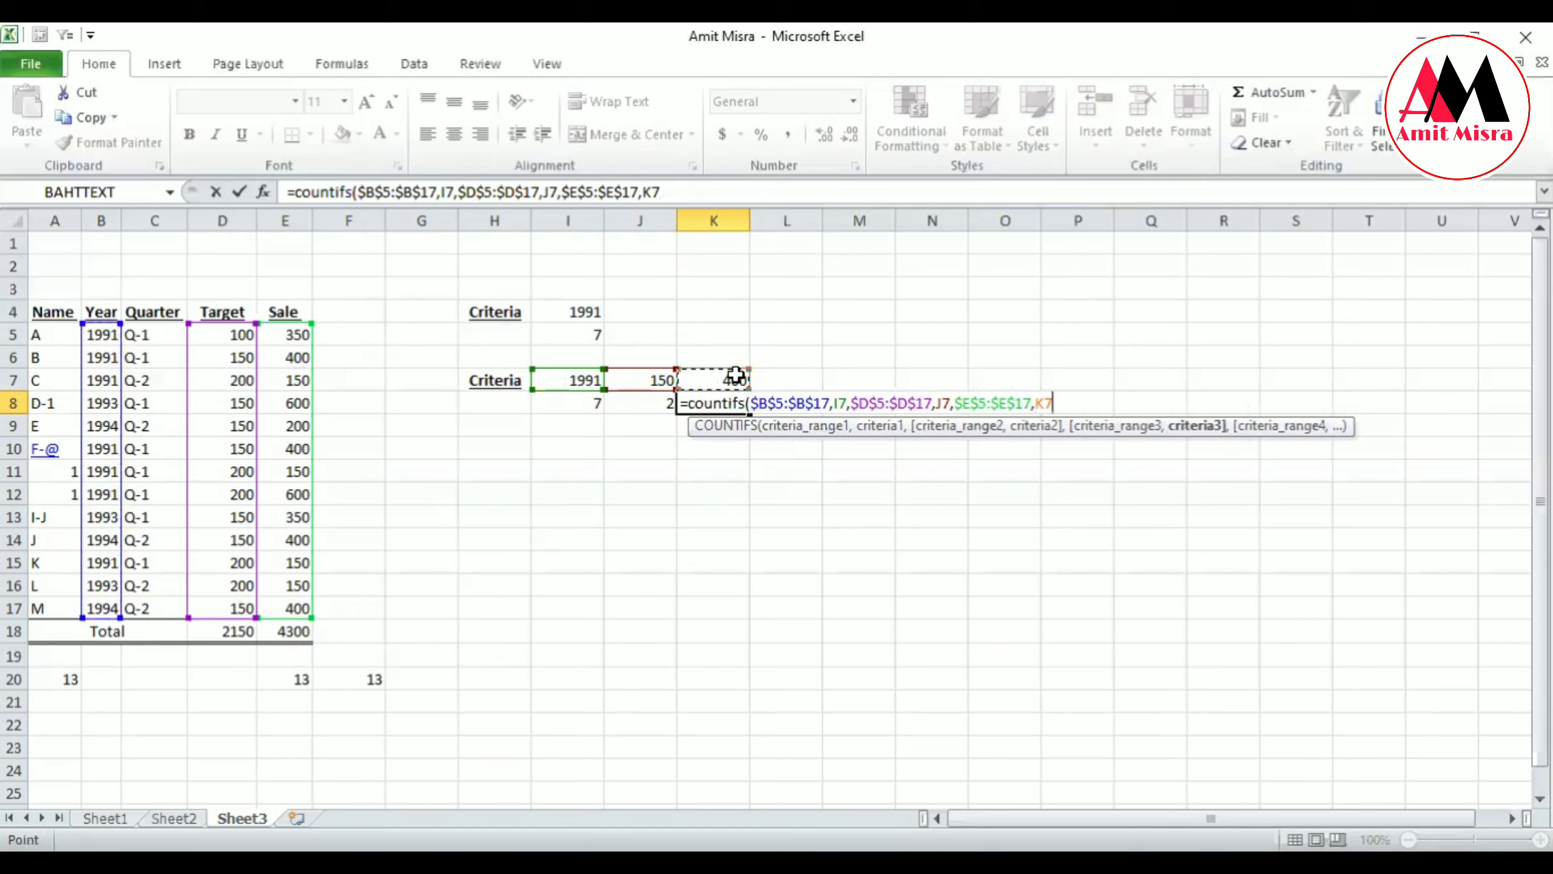
{"action": "type", "text": ")"}
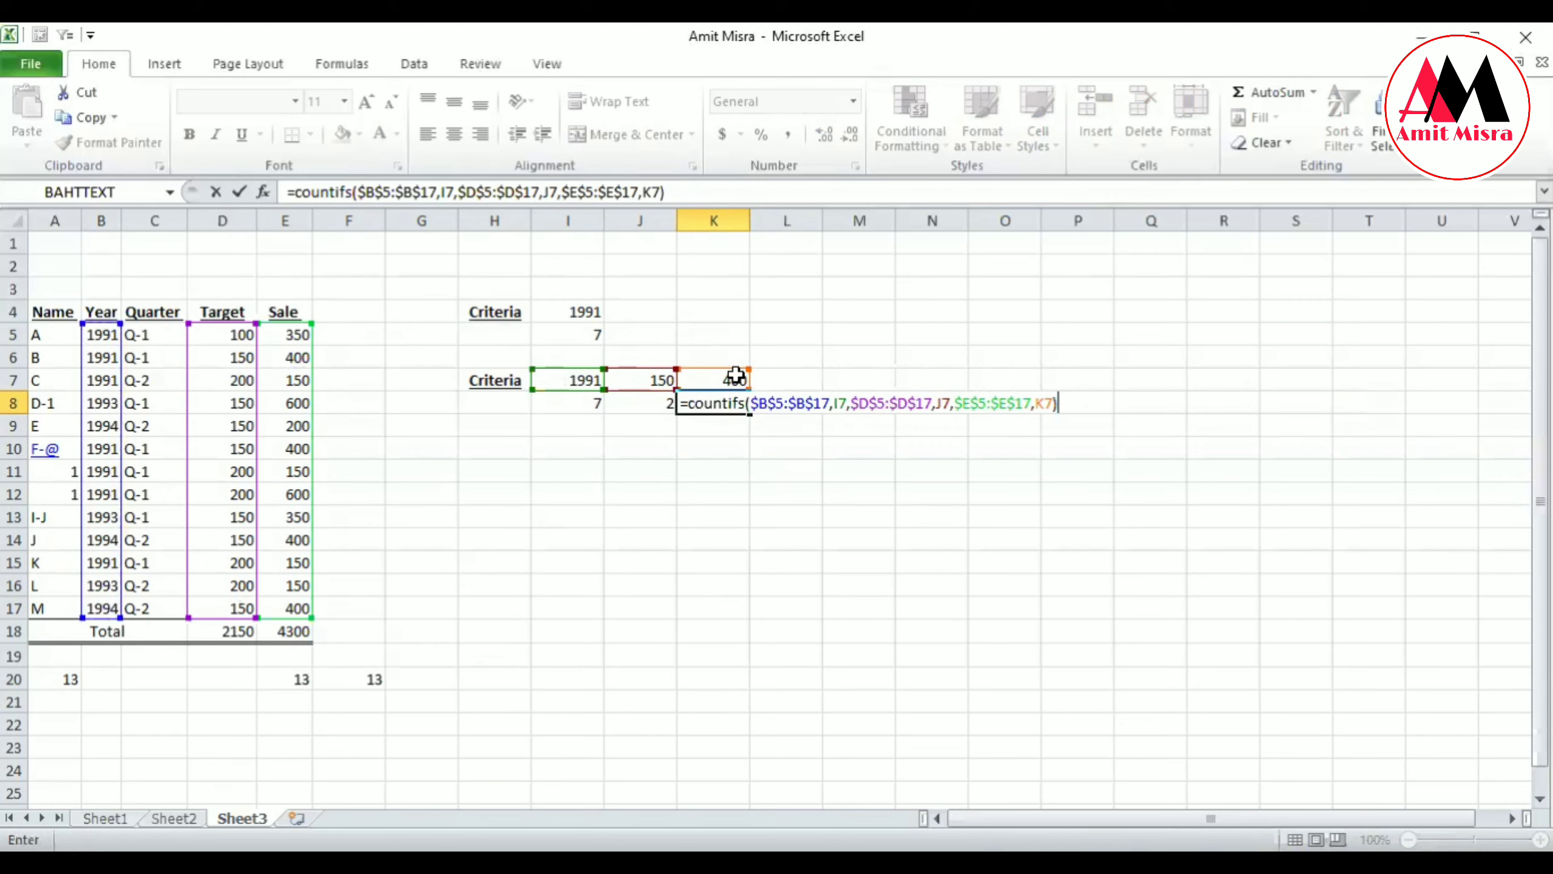
{"action": "key", "text": "Return"}
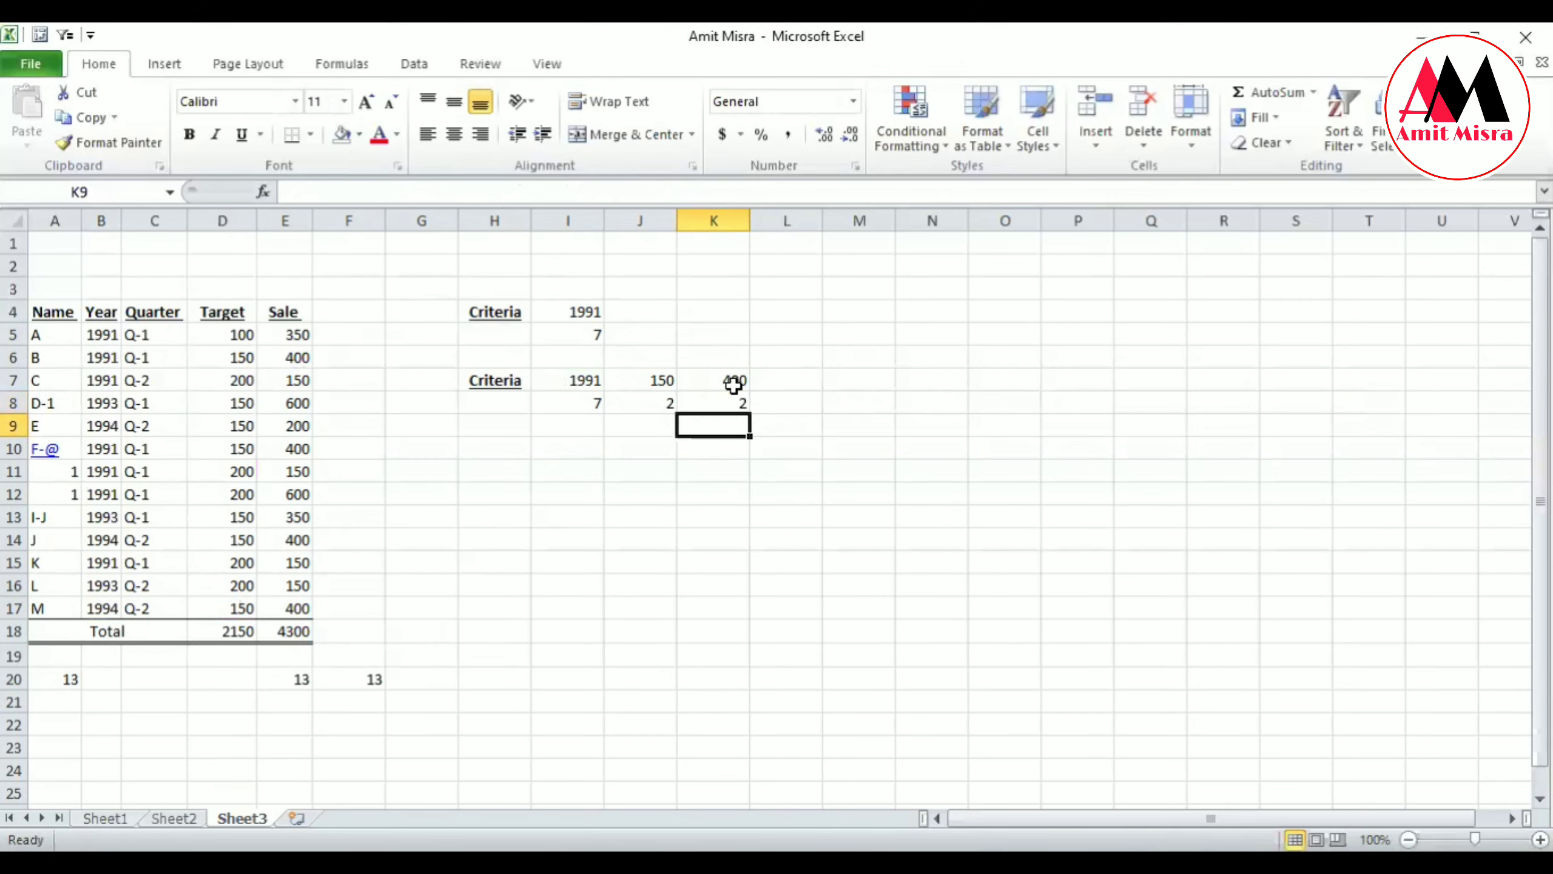
{"action": "left_click", "coordinate": [728, 405]}
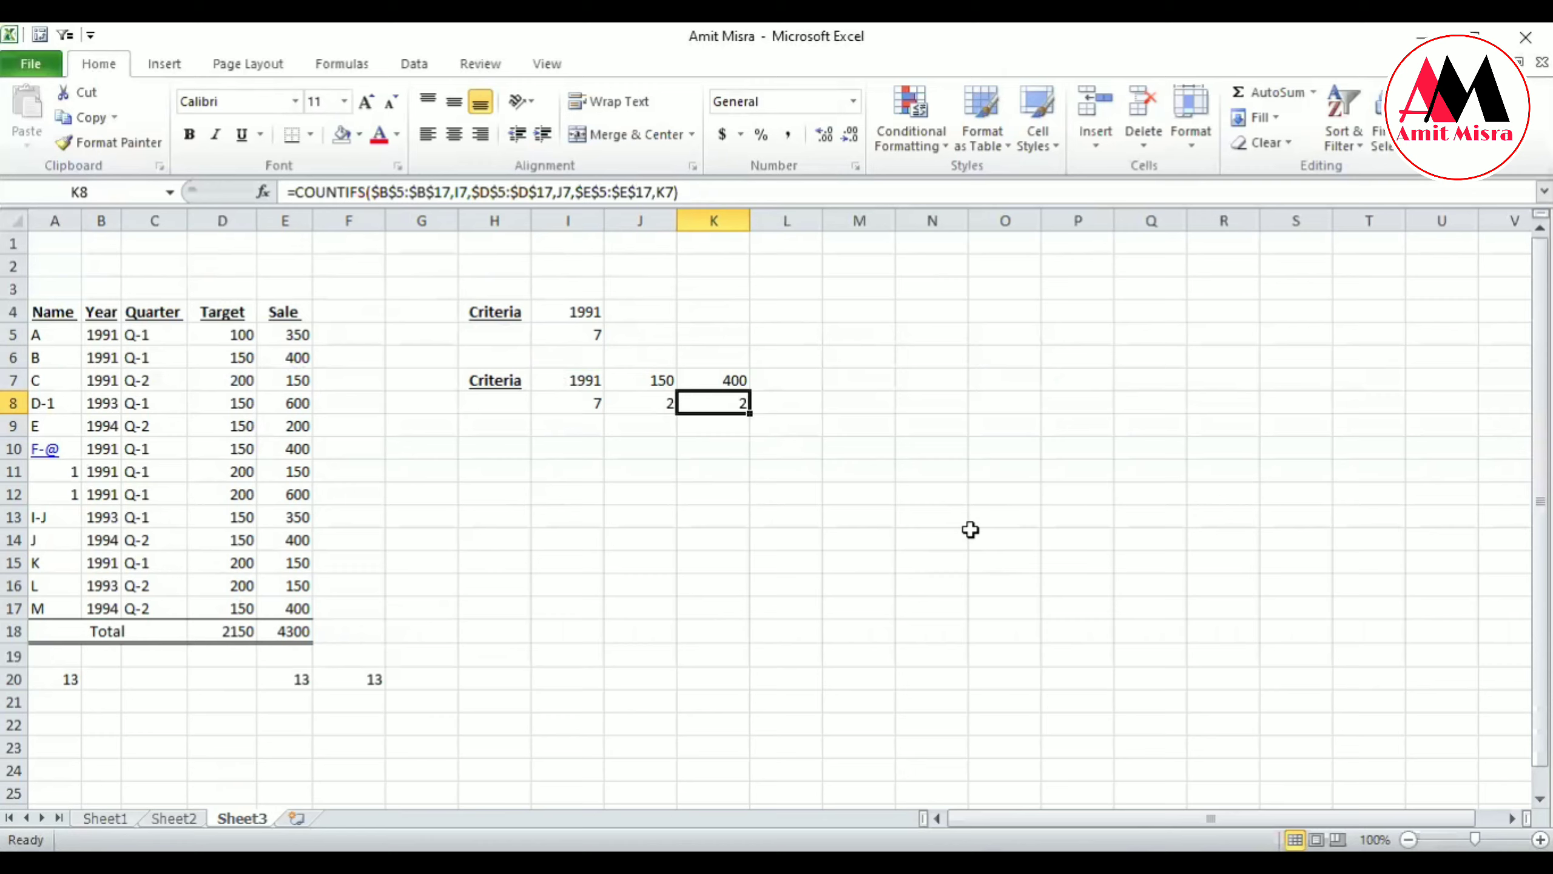